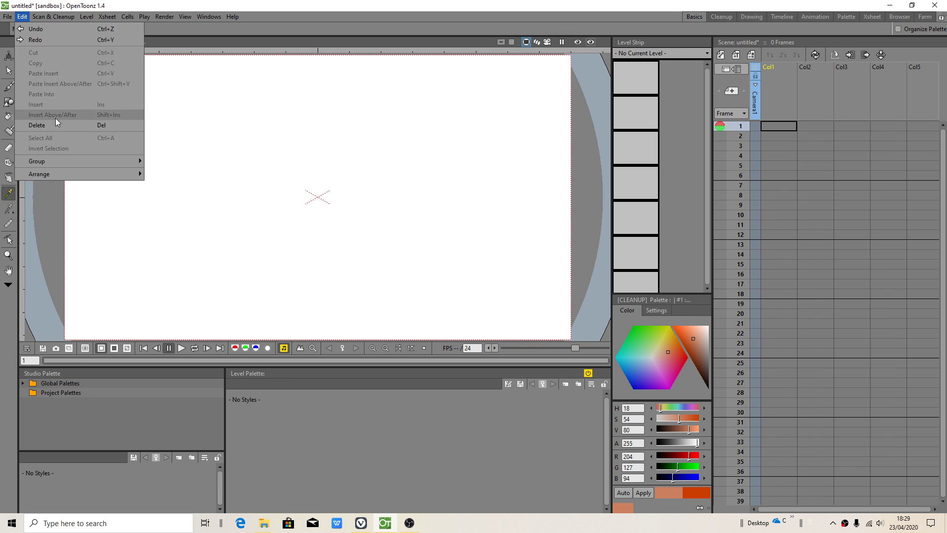
mouse_move(57, 153)
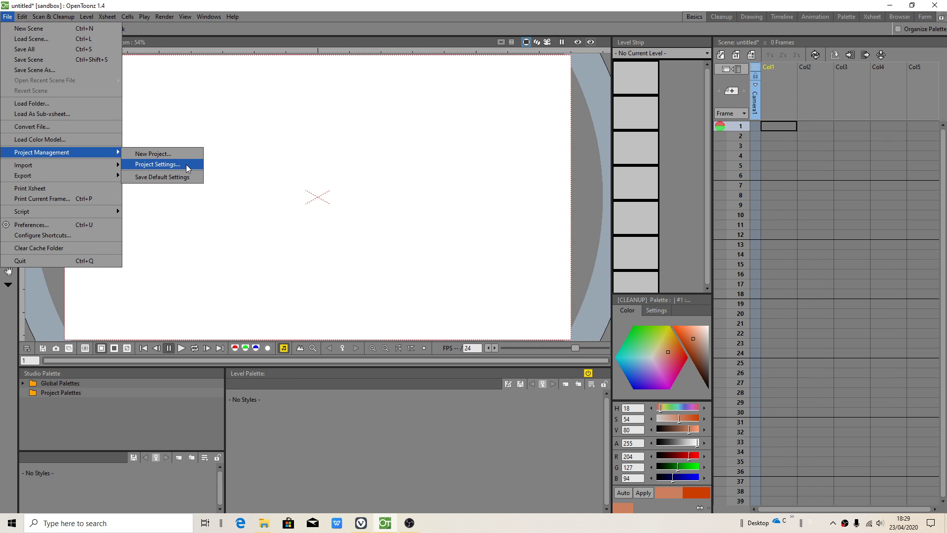
click(177, 155)
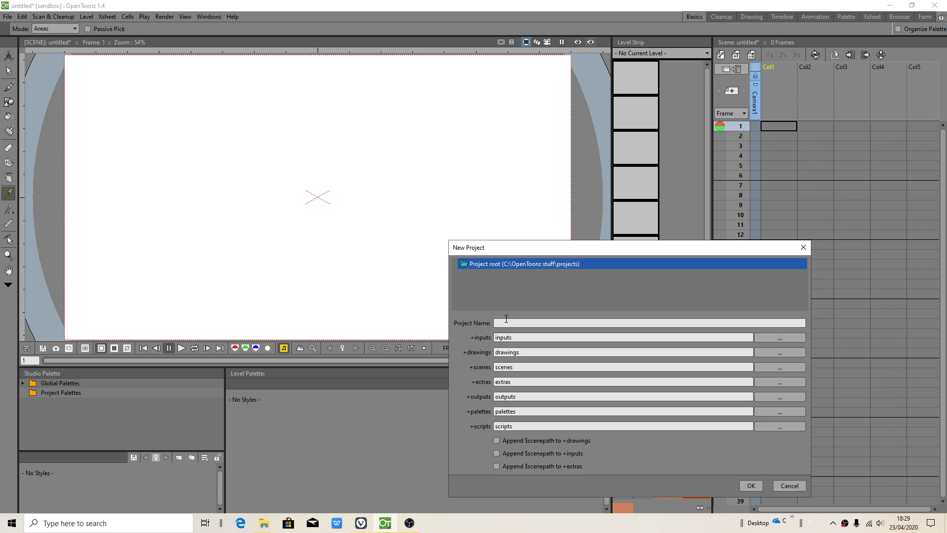
click(804, 250)
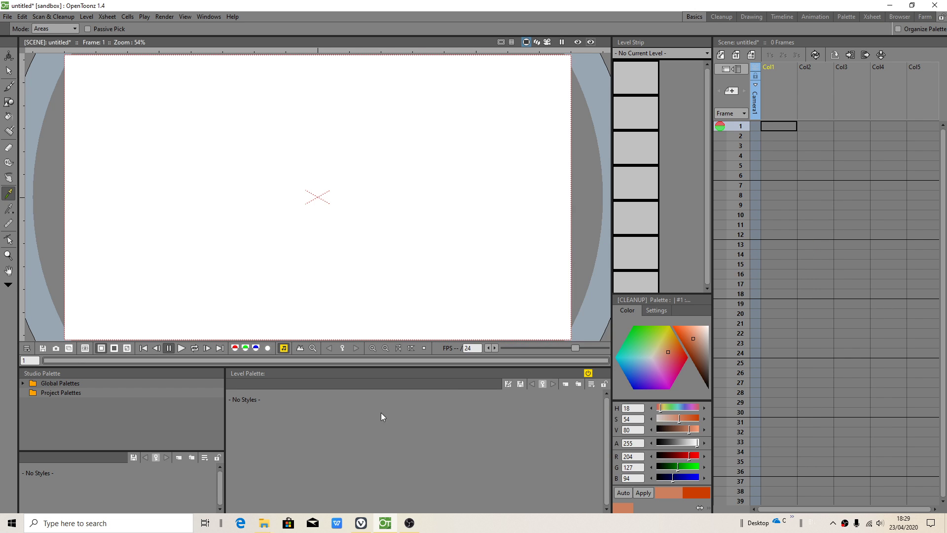
In File Explorer, create a folder named "OpenToonz 1.4 projects (2020)" on Local Disk (F:).
click(12, 523)
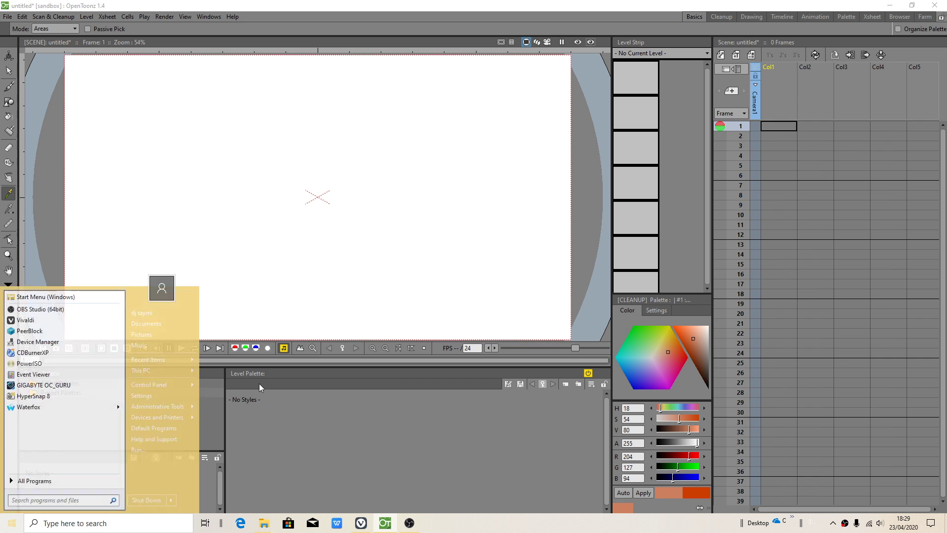
right_click(176, 374)
click(193, 381)
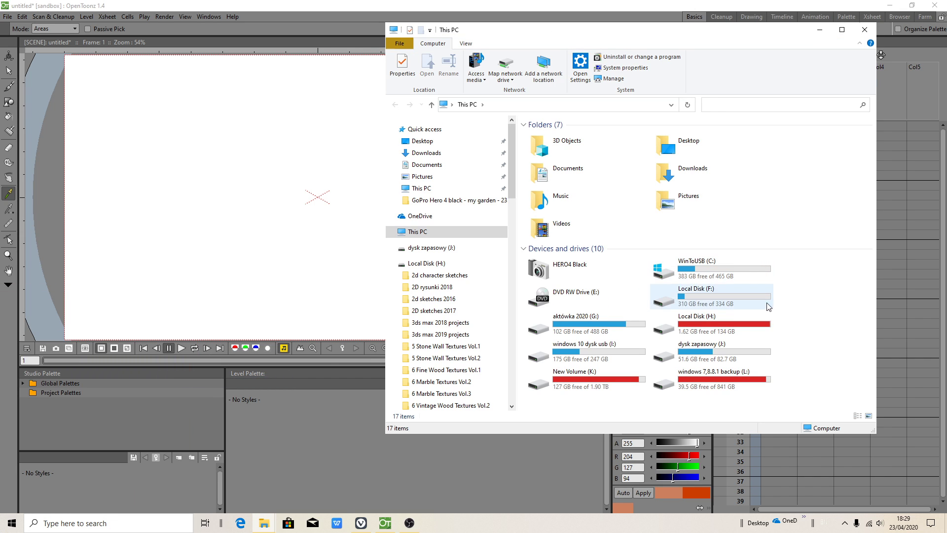
double_click(701, 301)
right_click(603, 248)
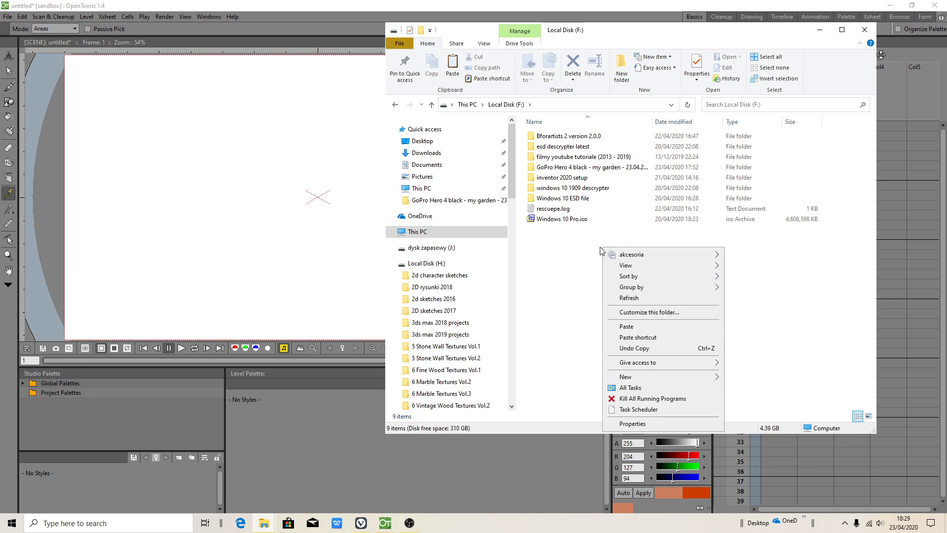
mouse_move(643, 377)
click(788, 211)
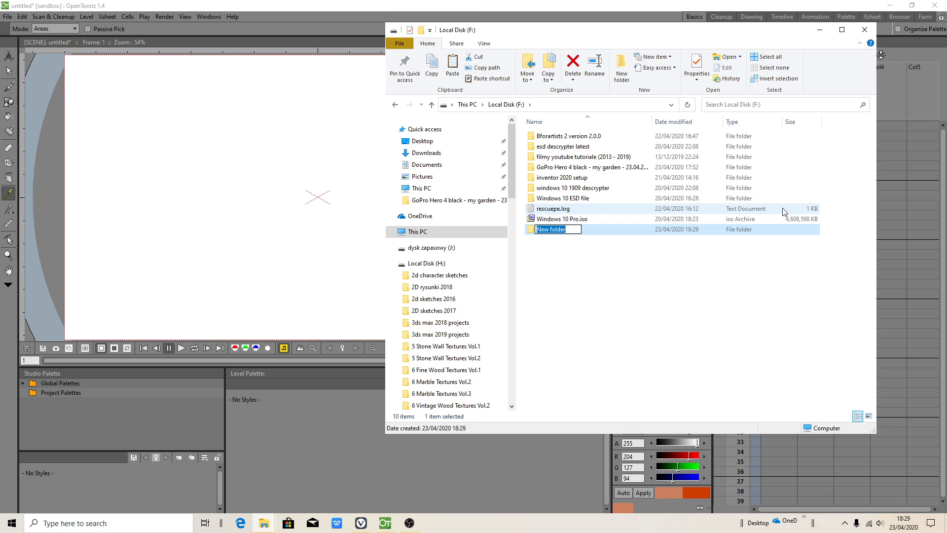
text(OpenToonz 1.4 pro)
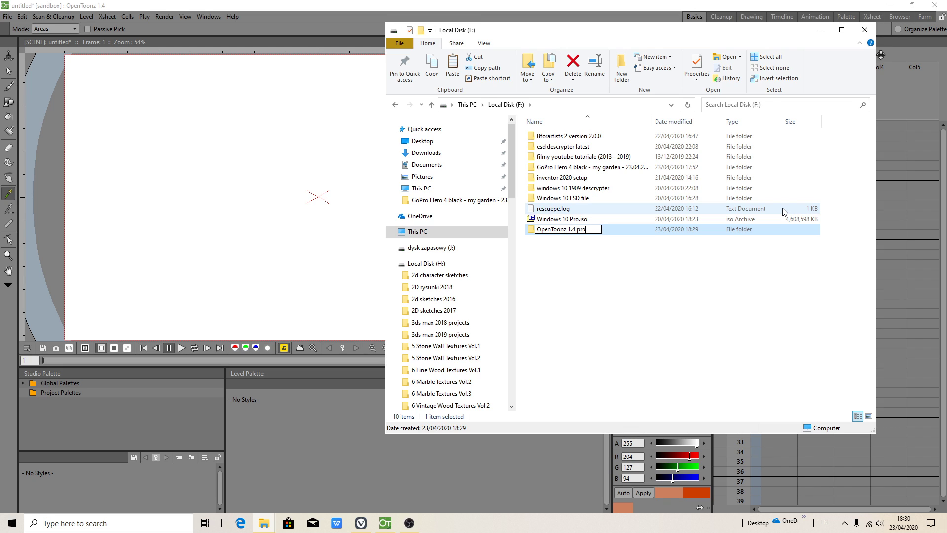
text(jects (2020))
key(Return)
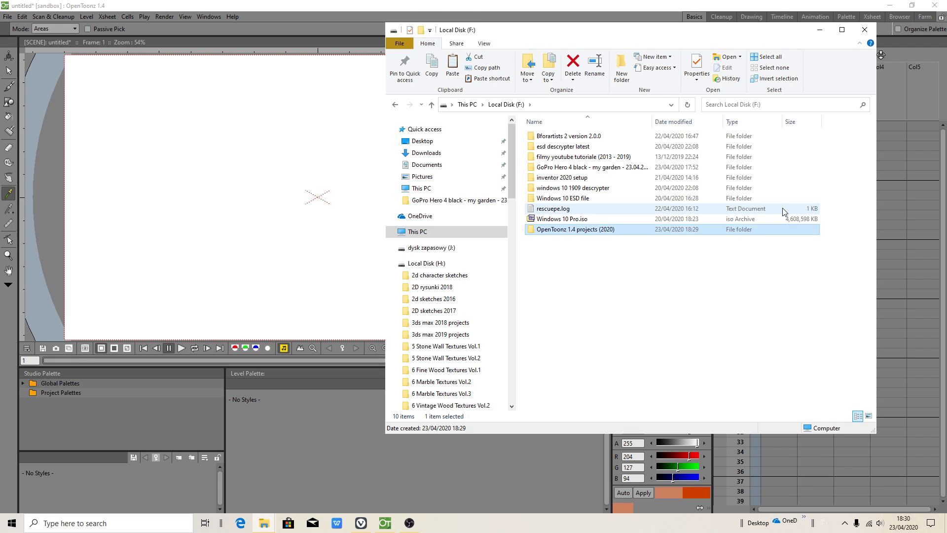
Create a subfolder named "Apple" inside "OpenToonz 1.4 projects (2020)" and return to OpenToonz.
double_click(563, 229)
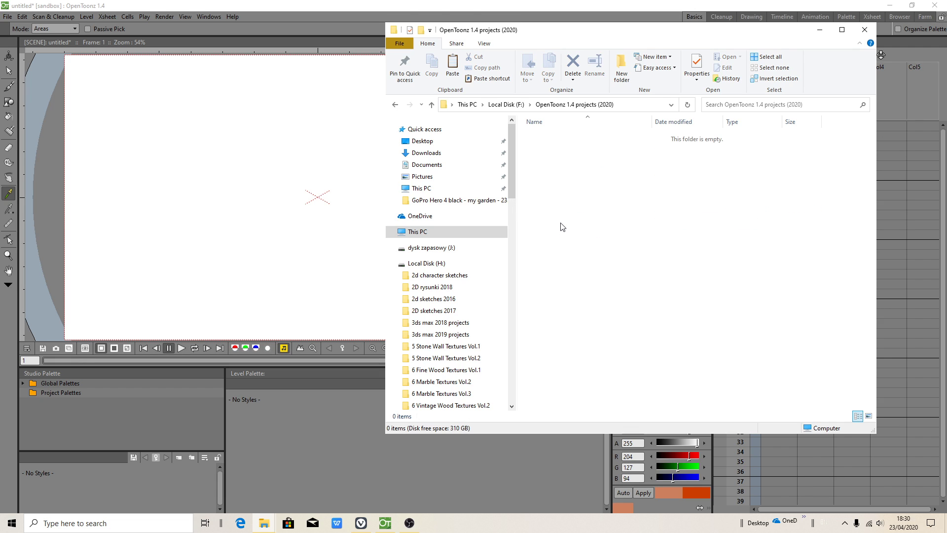
right_click(561, 226)
mouse_move(587, 352)
click(747, 353)
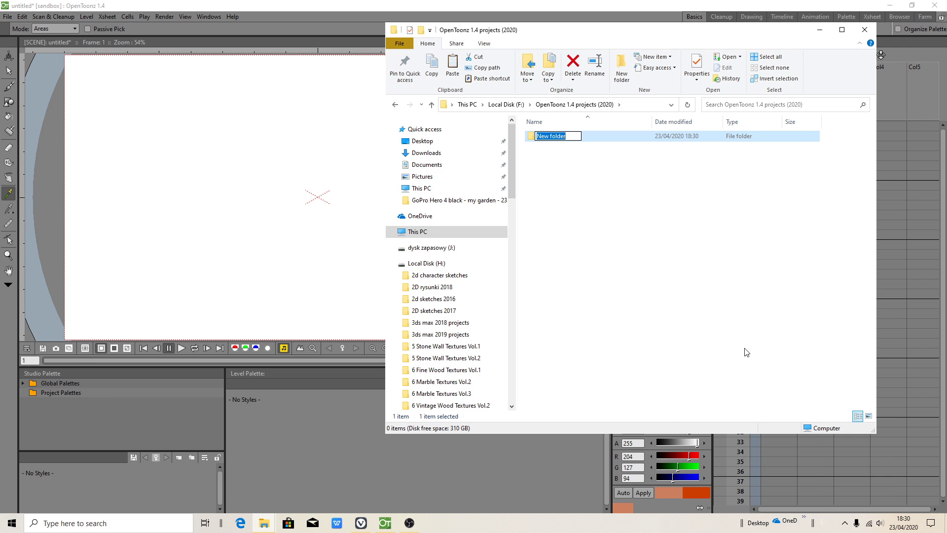
text(Apple)
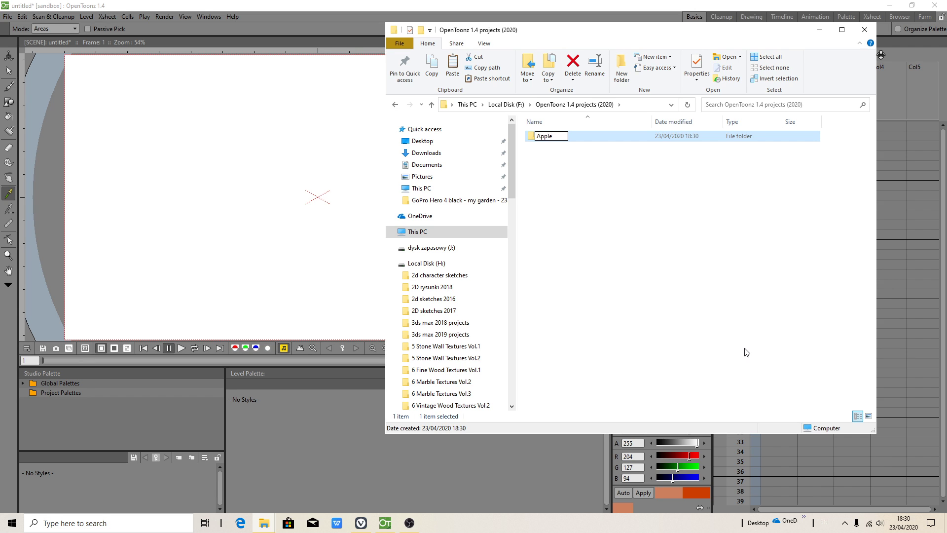
key(Return)
click(820, 30)
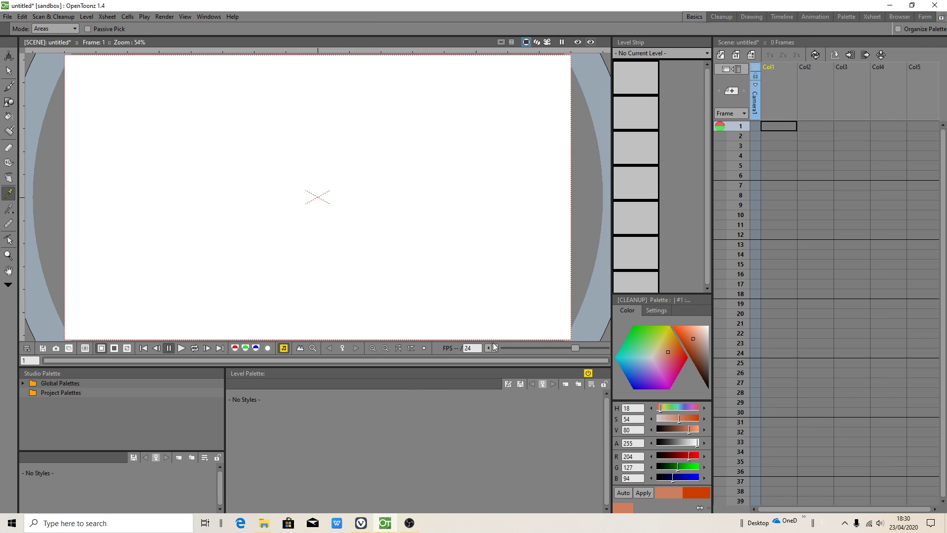
Choose Raster Level as the default level type in the drawing preferences.
click(7, 16)
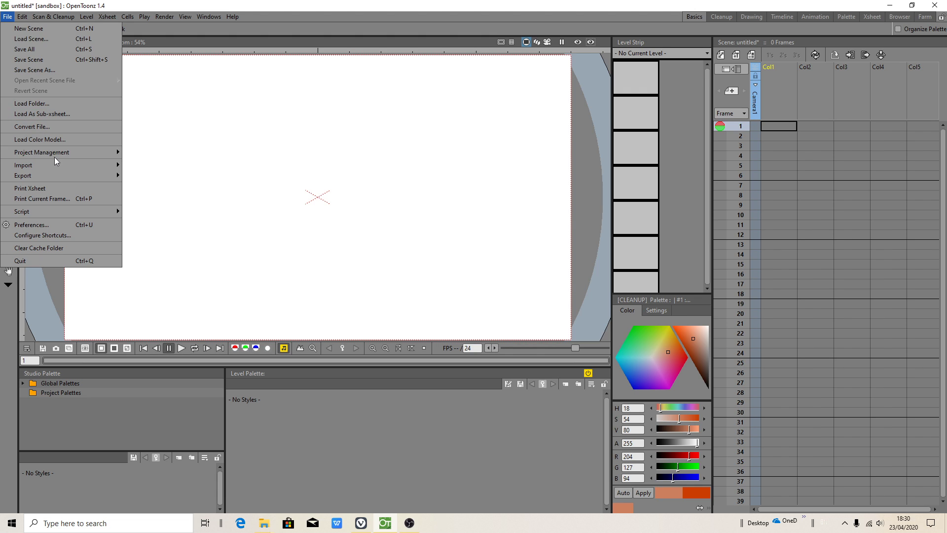
click(42, 224)
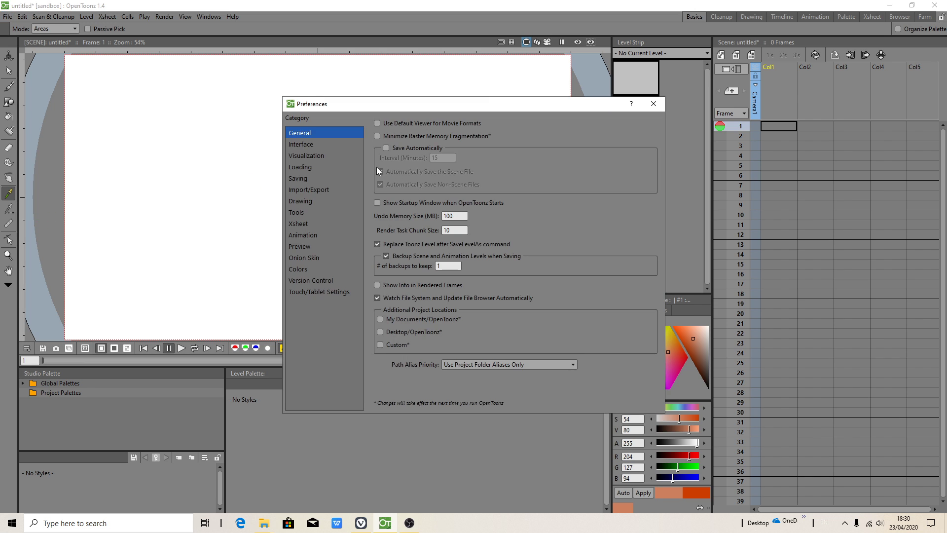
click(307, 202)
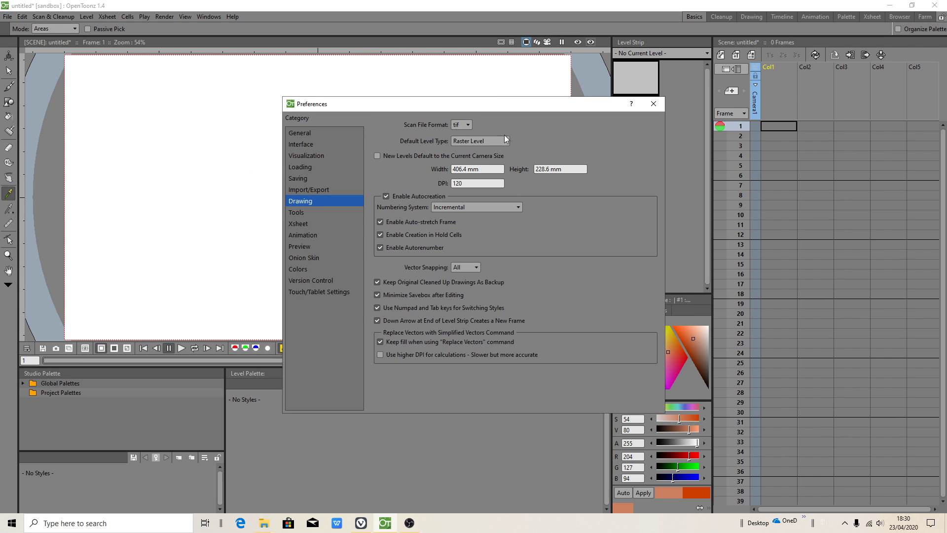
click(475, 141)
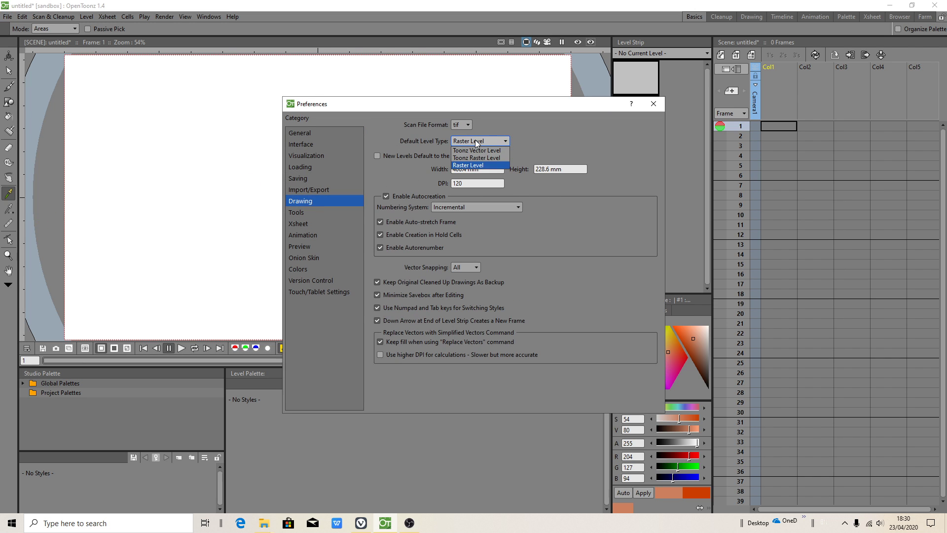
click(474, 166)
Enable a custom additional project location in the general preferences and point it to F:\OpenToonz 1.4 projects (2020)\Apple.
click(309, 134)
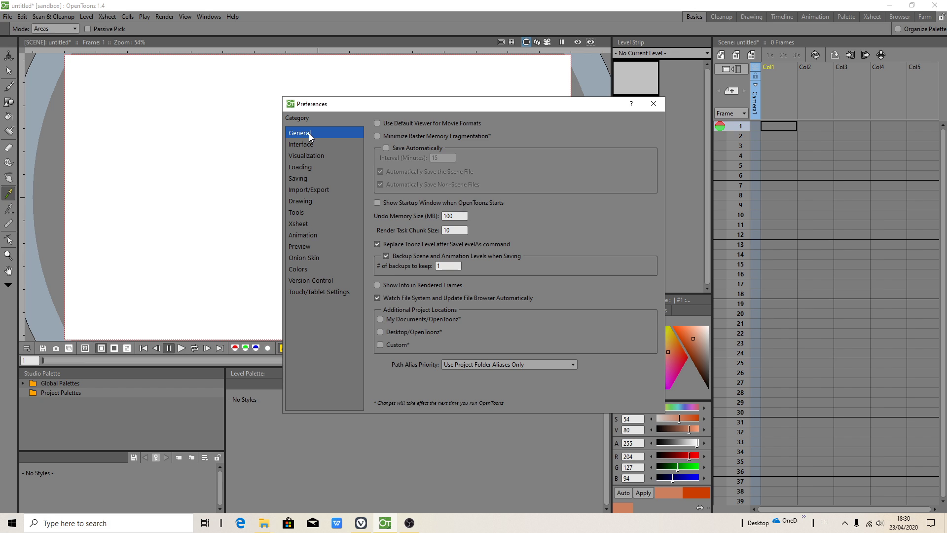
click(380, 344)
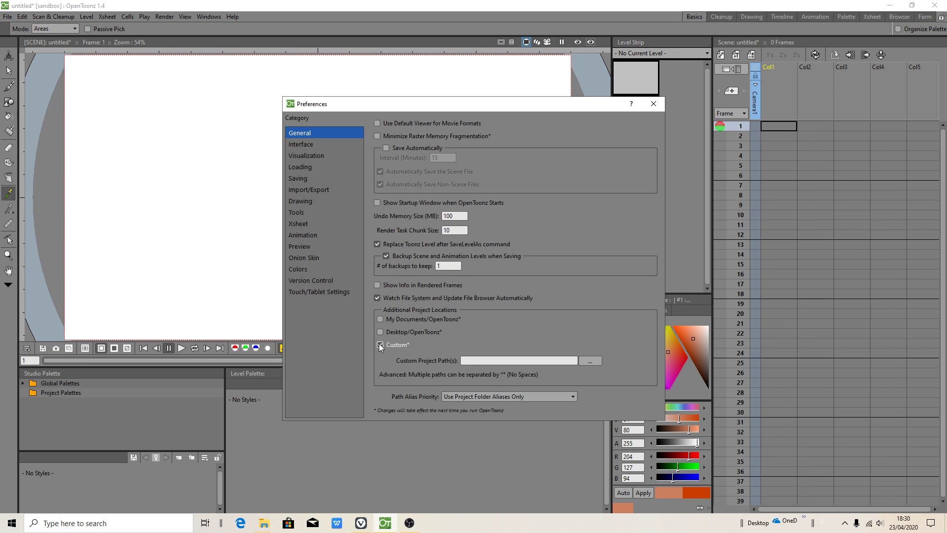
click(587, 359)
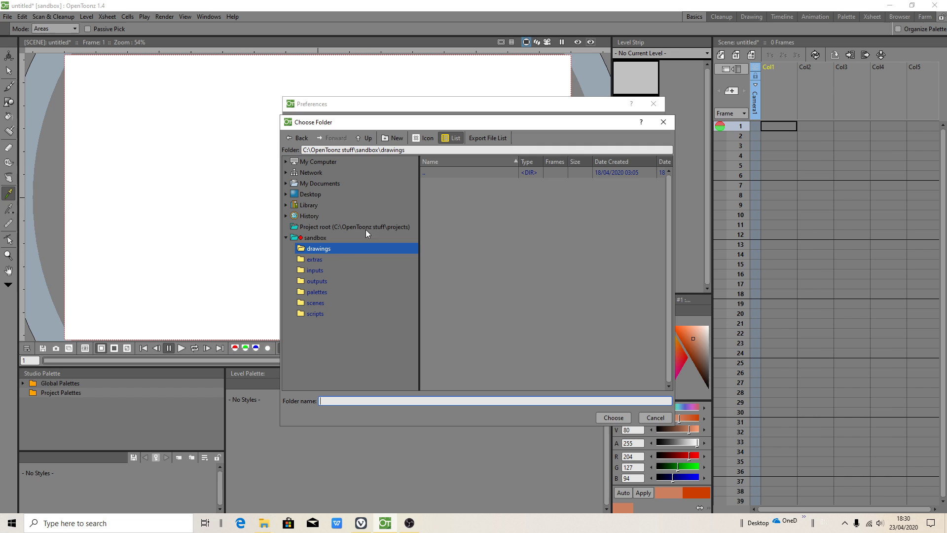
click(285, 162)
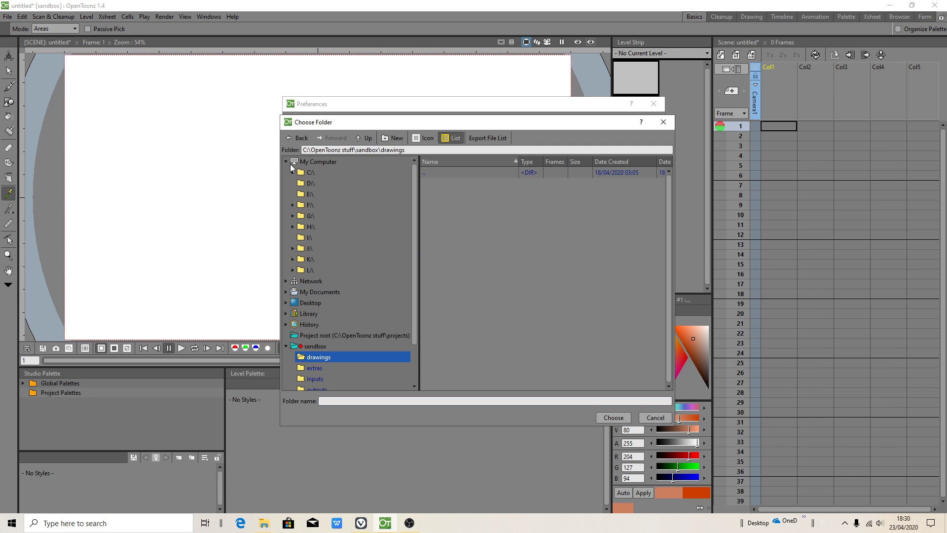
click(295, 205)
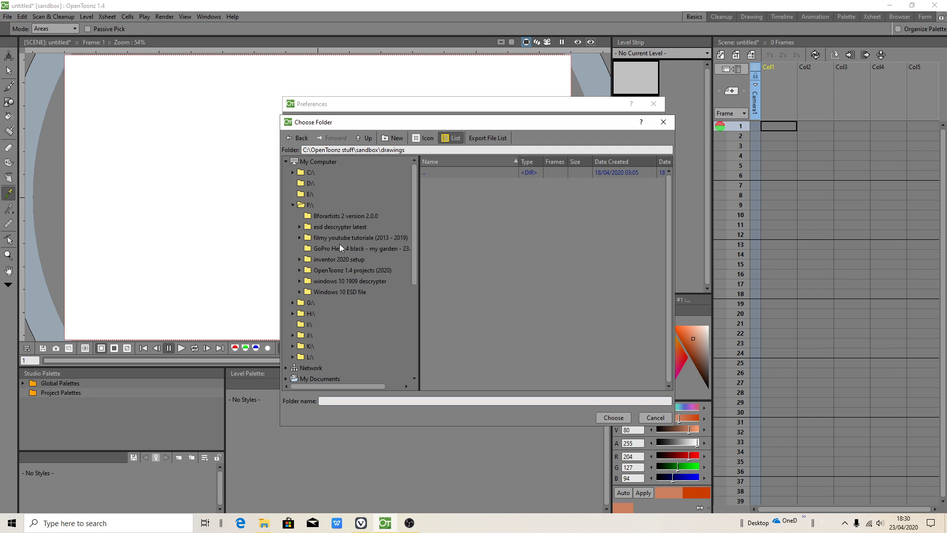
click(300, 270)
click(324, 282)
click(614, 417)
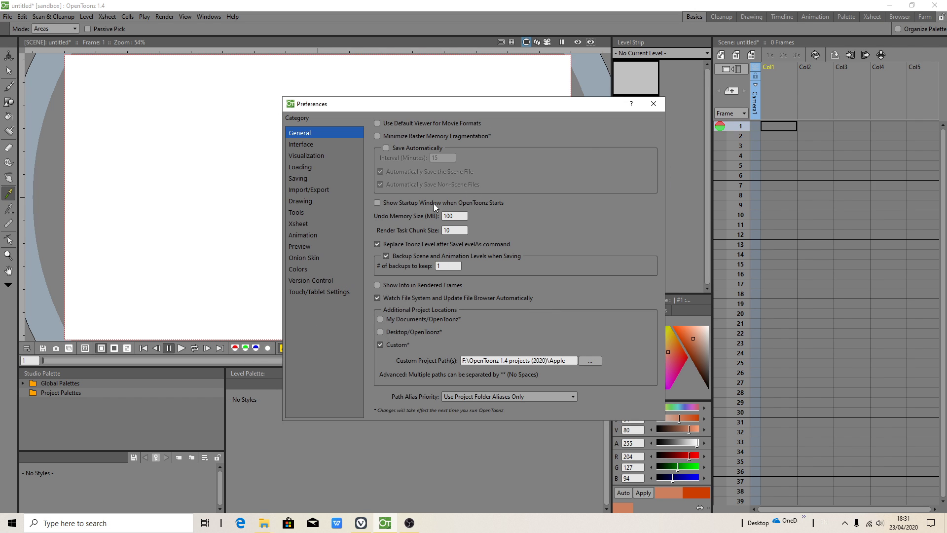
click(653, 103)
Quit OpenToonz, discarding the scene changes, and relaunch it so the new preferences take effect.
click(8, 16)
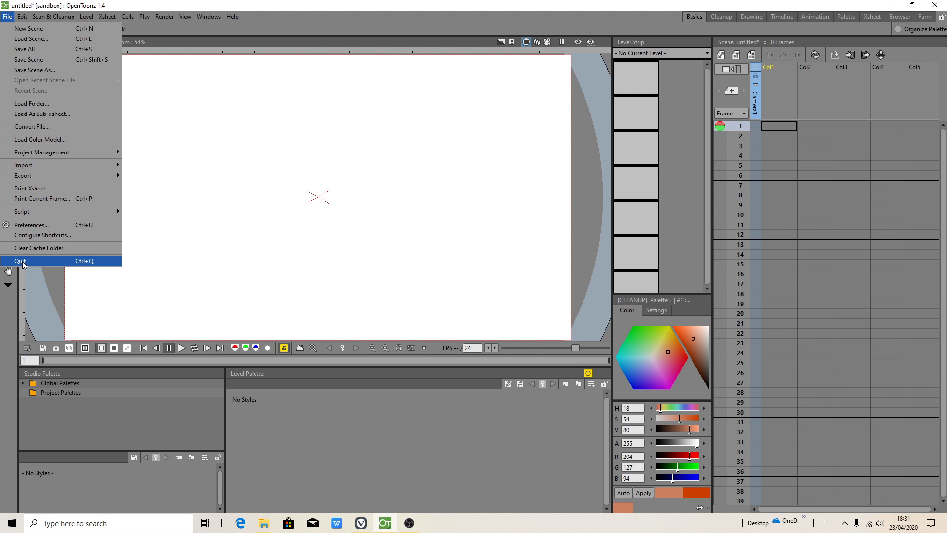
click(22, 261)
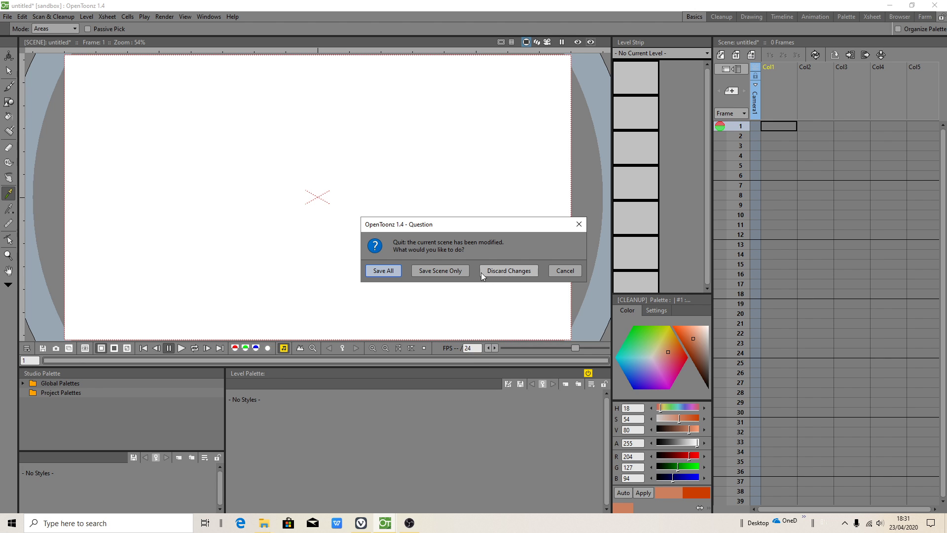
click(482, 273)
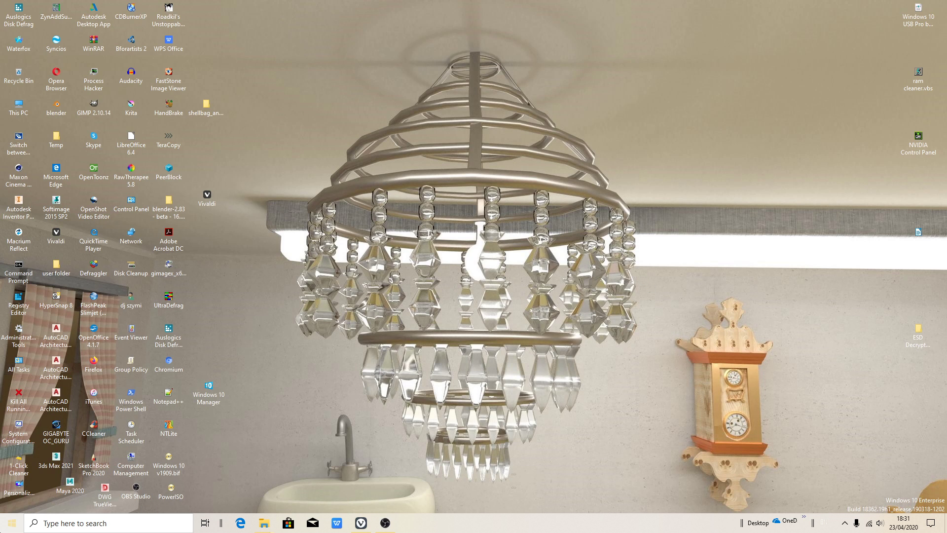
key(super)
click(101, 174)
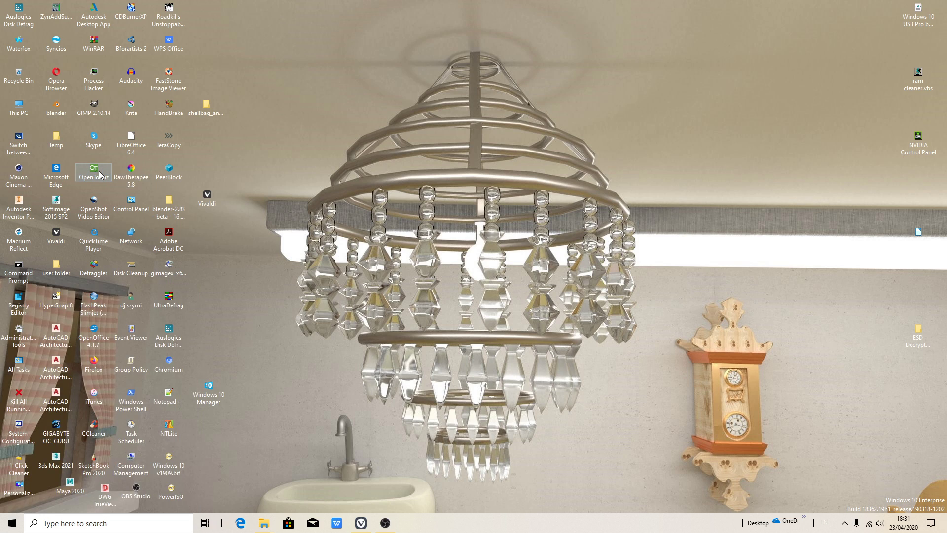
double_click(101, 174)
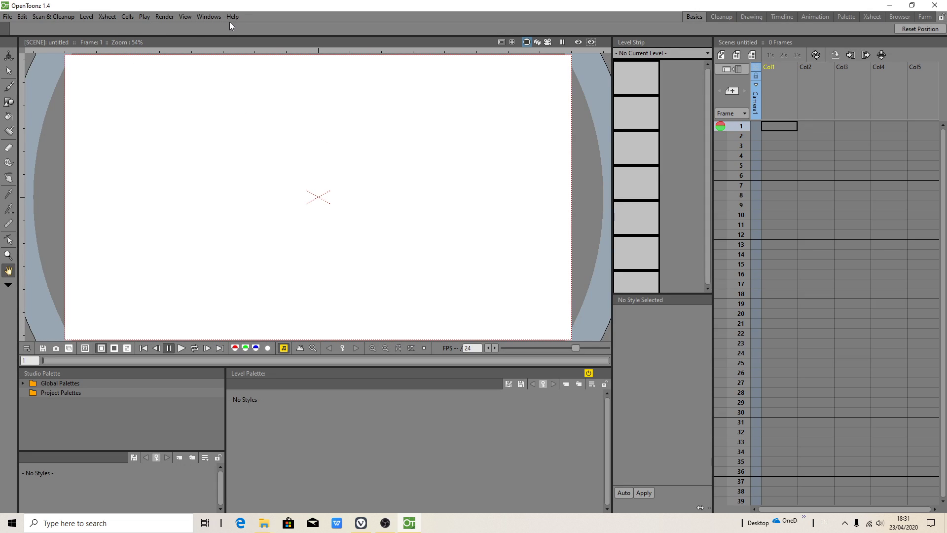
Check the program's version and build information, then dismiss it.
click(231, 18)
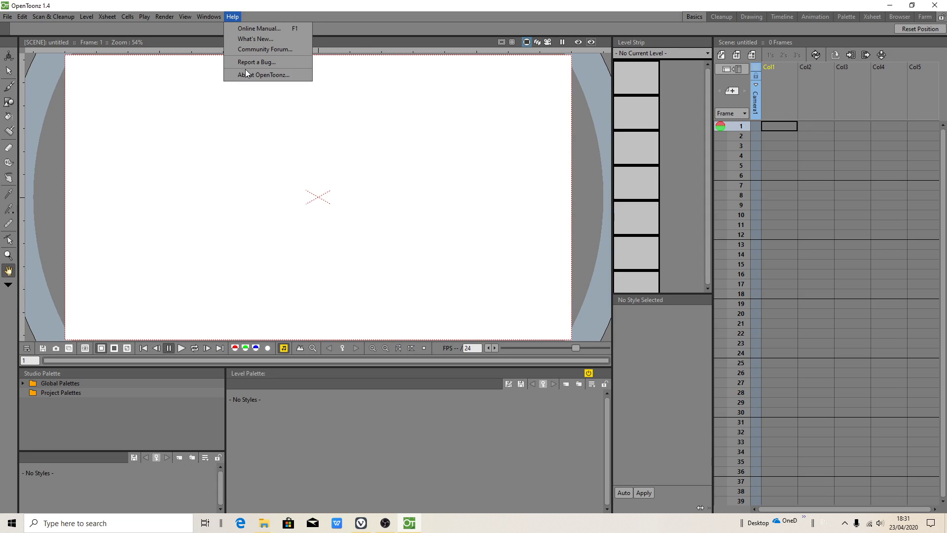
click(249, 74)
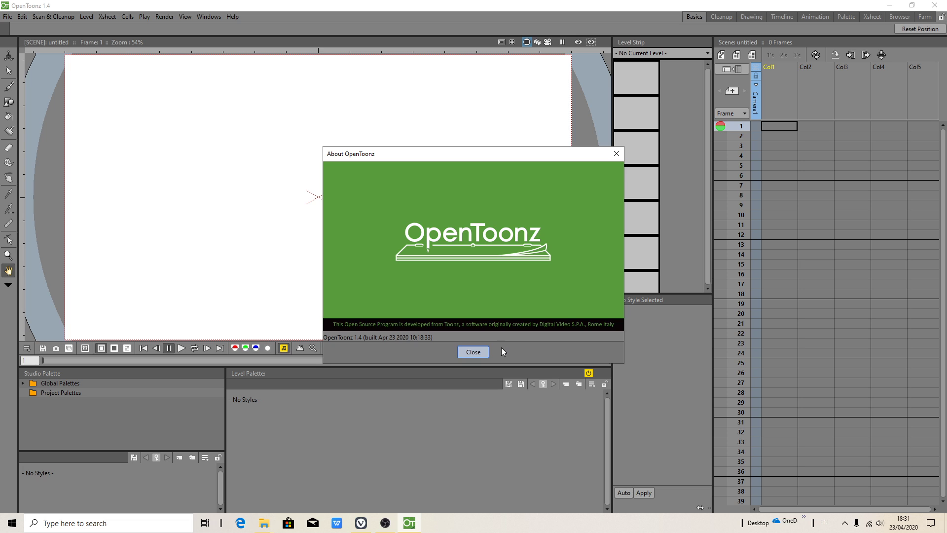
click(473, 353)
Start a new project under the F:\OpenToonz 1.4 projects (2020)\Apple root and enable appending $scenepath to +drawings, +inputs and +extras.
click(7, 18)
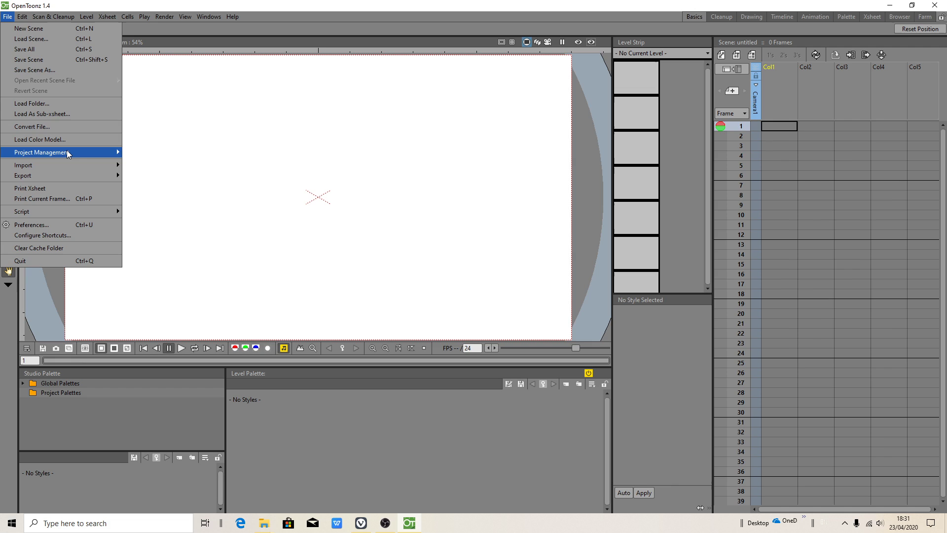
mouse_move(79, 153)
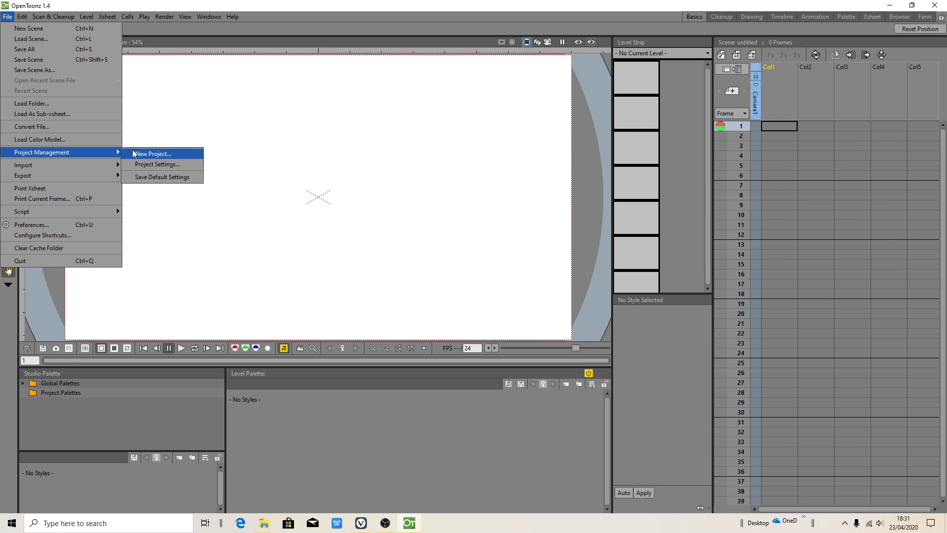
click(157, 154)
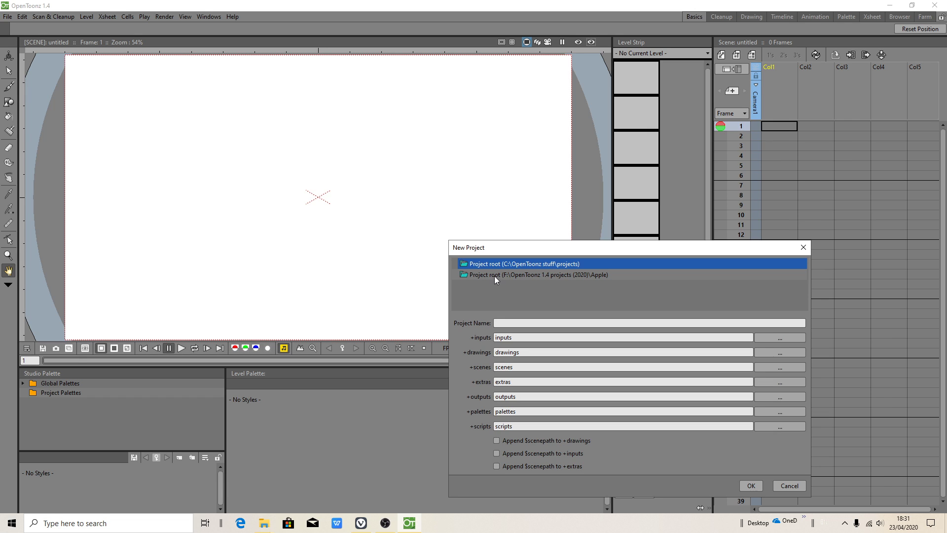
click(517, 277)
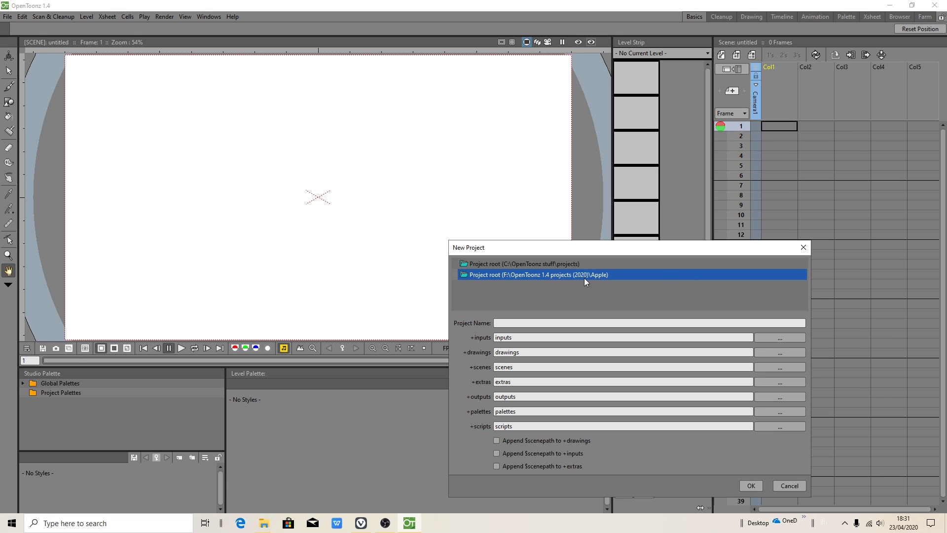
click(497, 440)
click(496, 453)
click(496, 465)
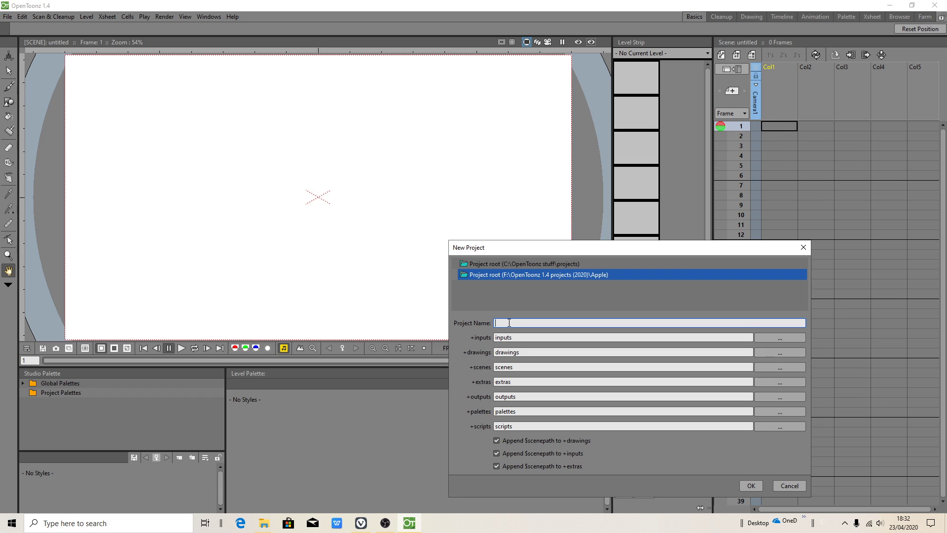
Name the new project Apple and set its +inputs folder to F:\OpenToonz 1.4 projects (2020)\Apple.
text(Apple)
click(771, 336)
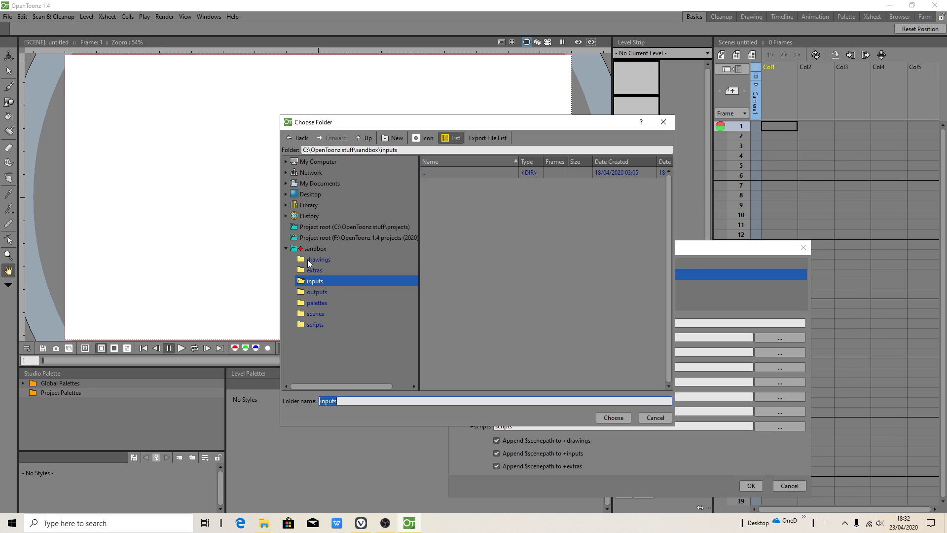
drag(419, 249, 505, 249)
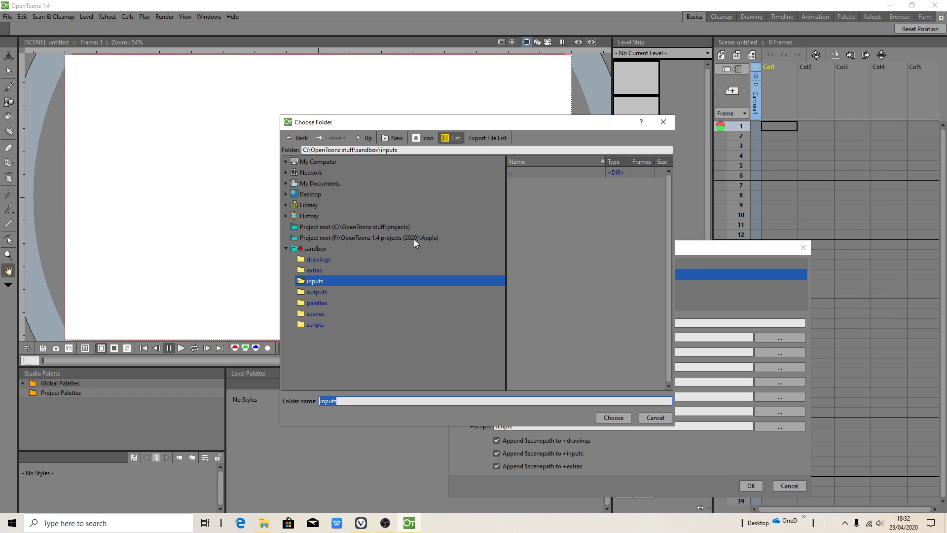
click(397, 238)
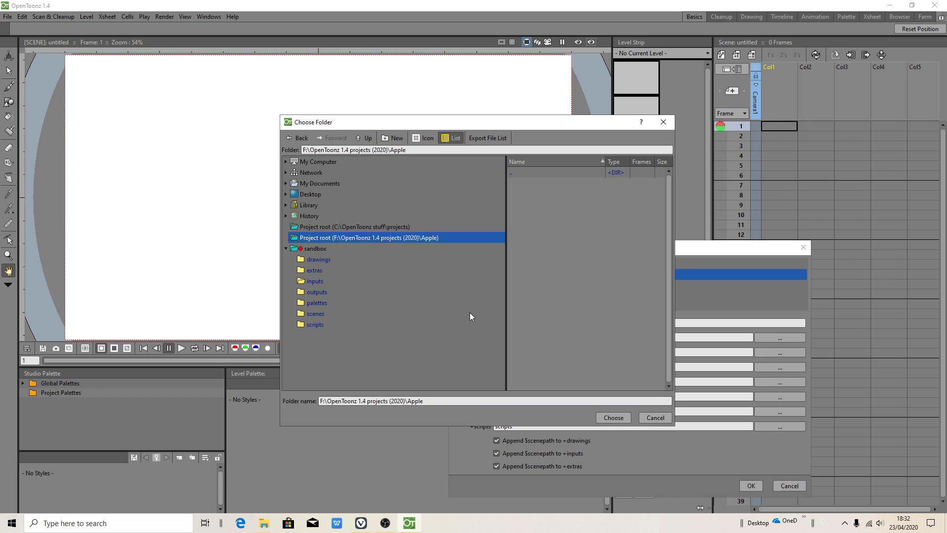
click(614, 417)
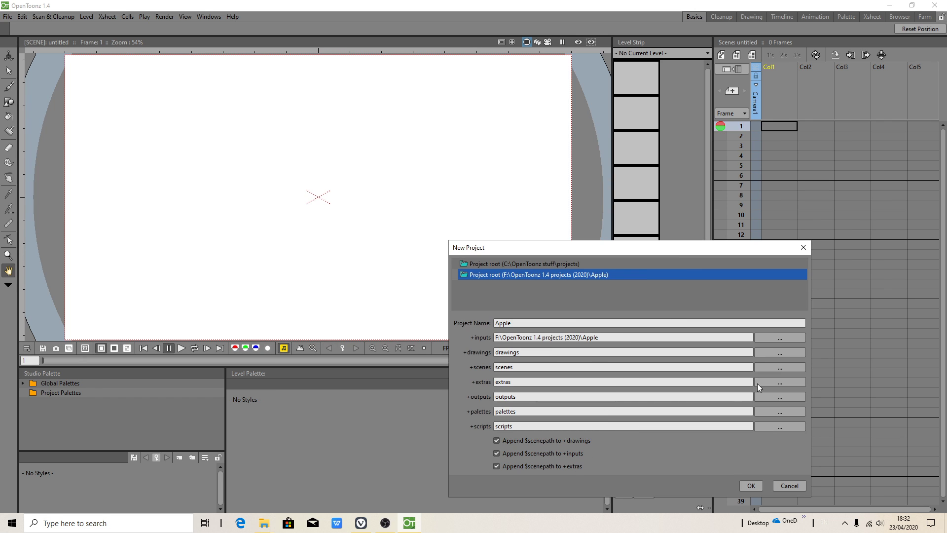
Set the project's +drawings and +scenes folders to F:\OpenToonz 1.4 projects (2020)\Apple.
click(787, 351)
click(405, 238)
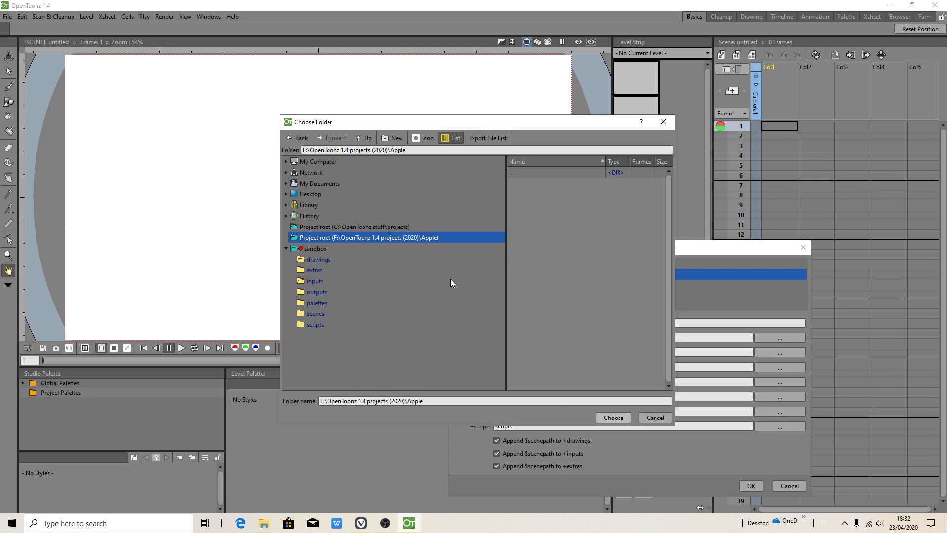
click(613, 417)
click(783, 366)
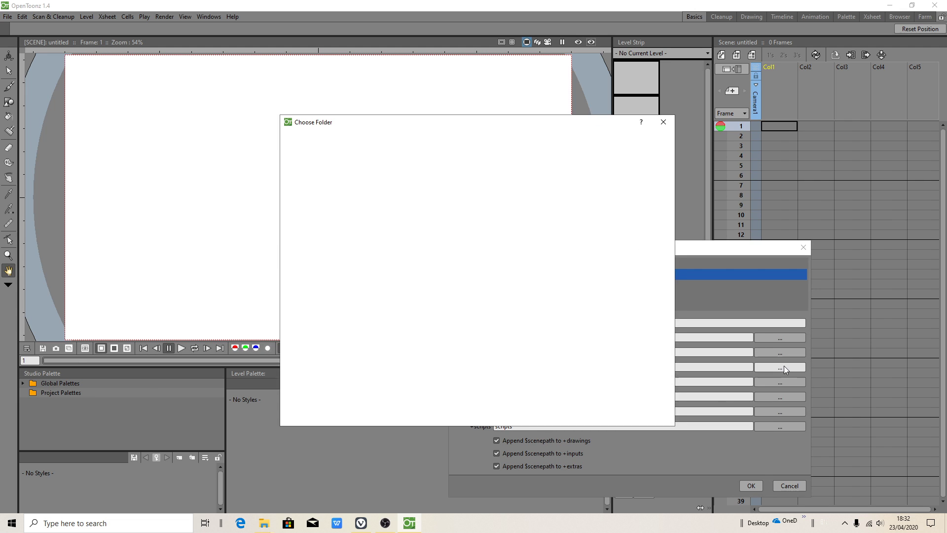
click(403, 239)
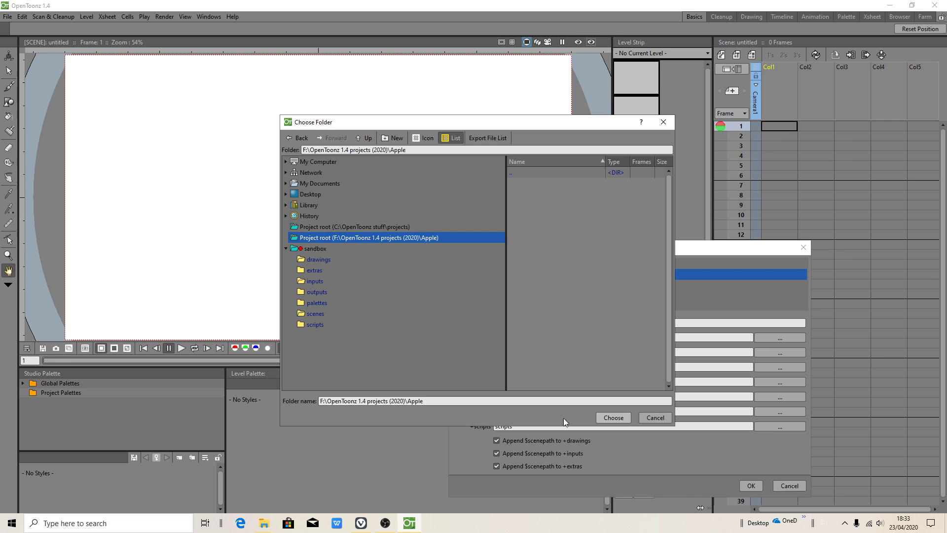
click(614, 418)
Set the project's +extras and +outputs folders to F:\OpenToonz 1.4 projects (2020)\Apple.
click(769, 384)
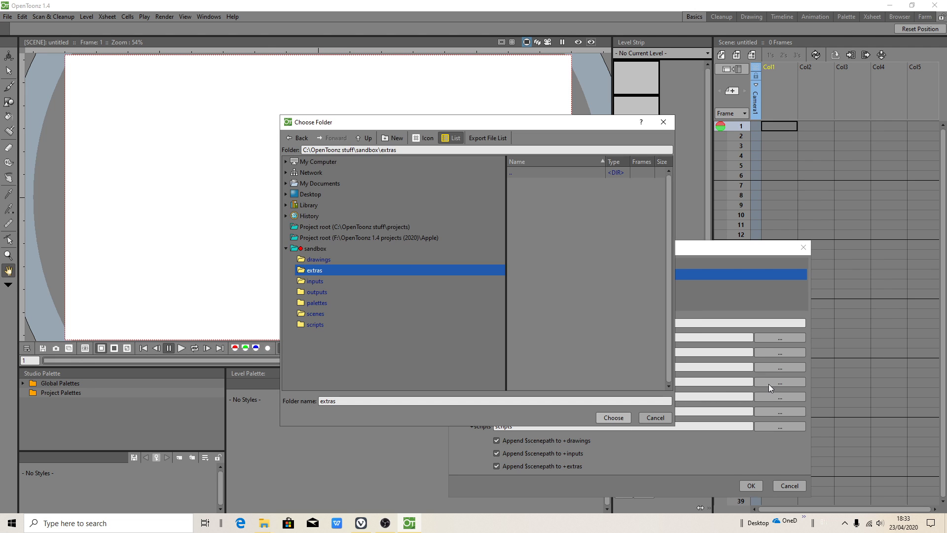
click(416, 238)
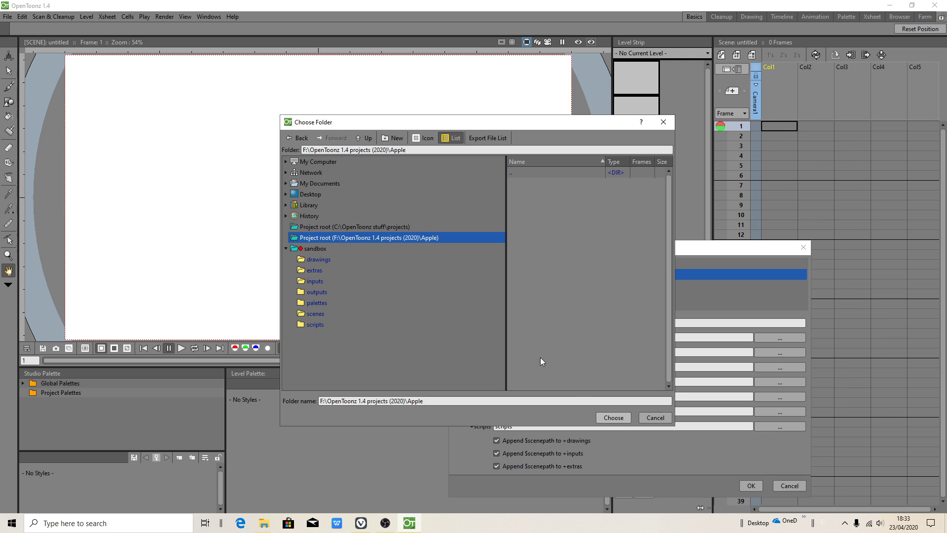
click(611, 417)
click(773, 399)
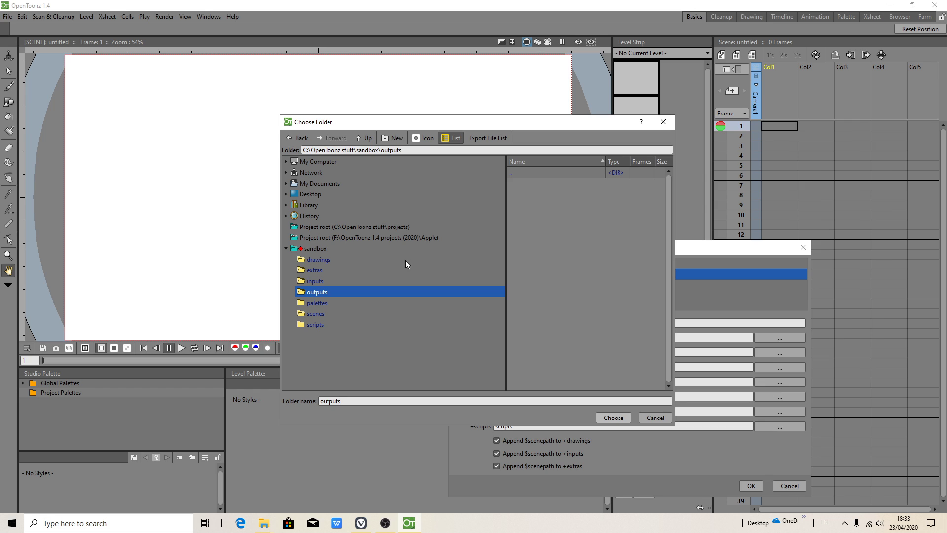
click(402, 236)
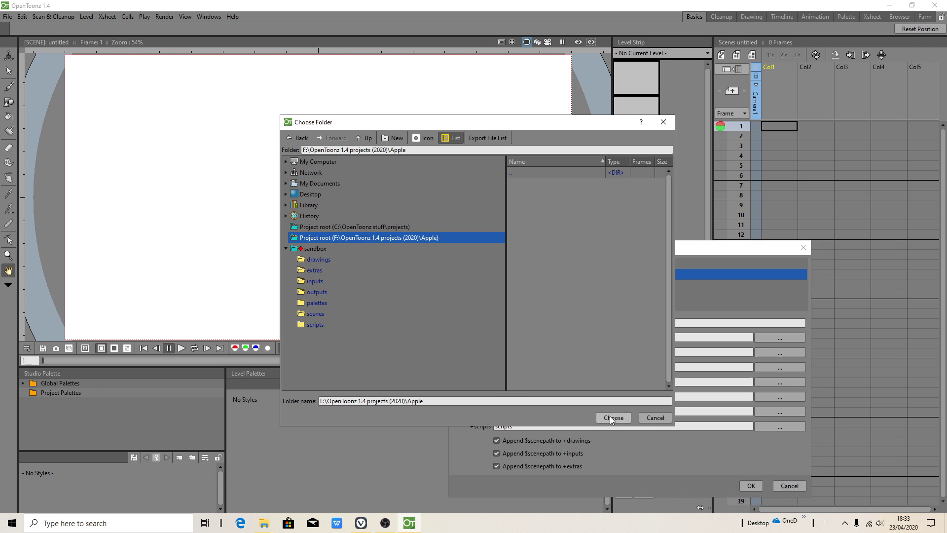
click(610, 418)
Set the +palettes and +scripts folders to F:\OpenToonz 1.4 projects (2020)\Apple and create the project.
click(764, 412)
click(410, 238)
click(614, 417)
click(763, 426)
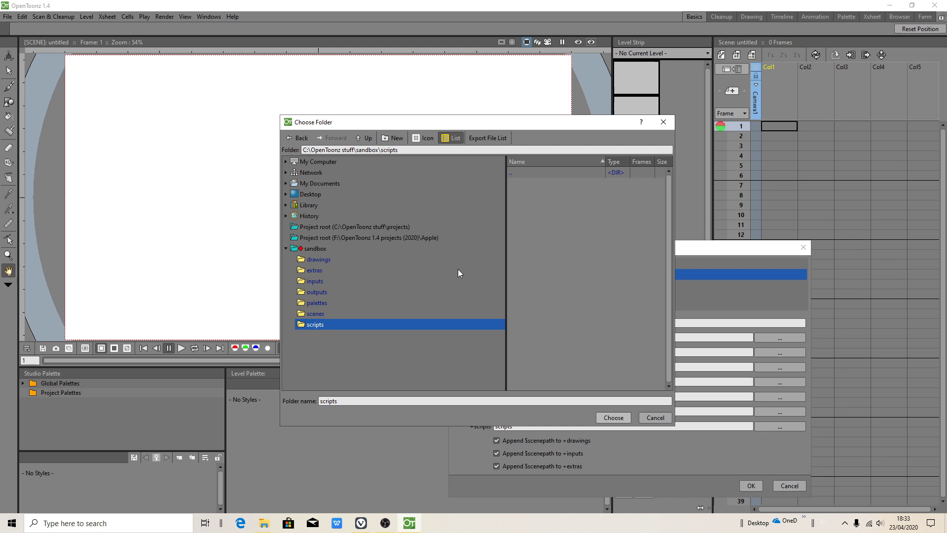
click(422, 237)
click(610, 417)
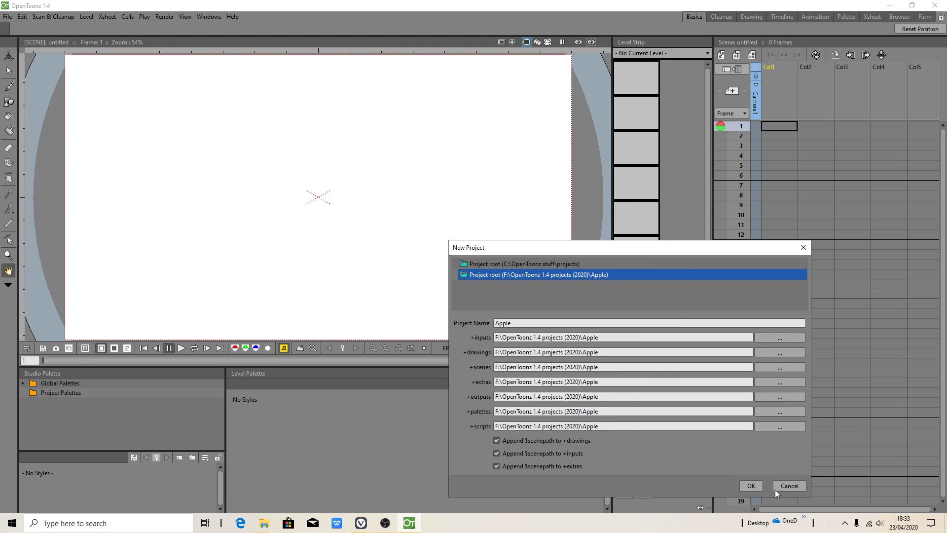
click(751, 486)
Draw the black outline of a wide apple with a pointed leaf on frame 1 using the Brush tool.
key(alt+f)
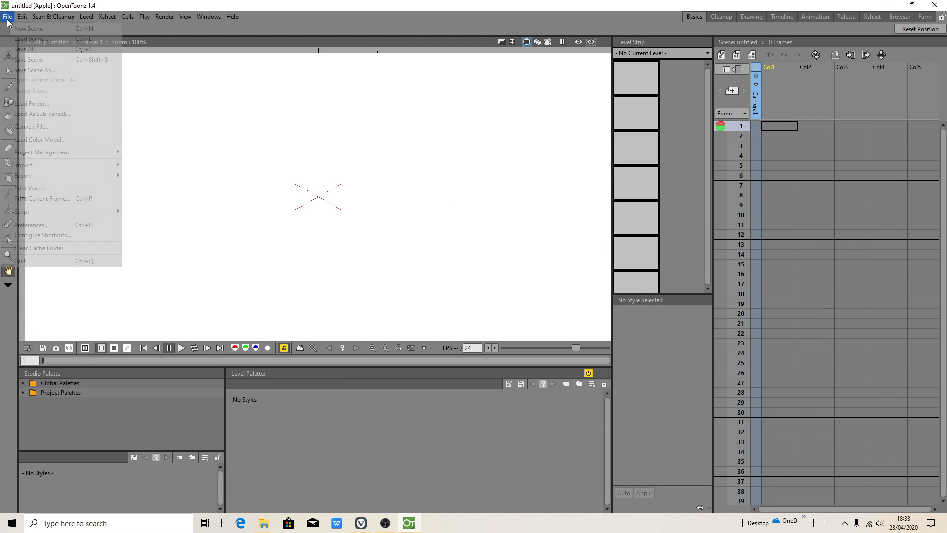
key(Escape)
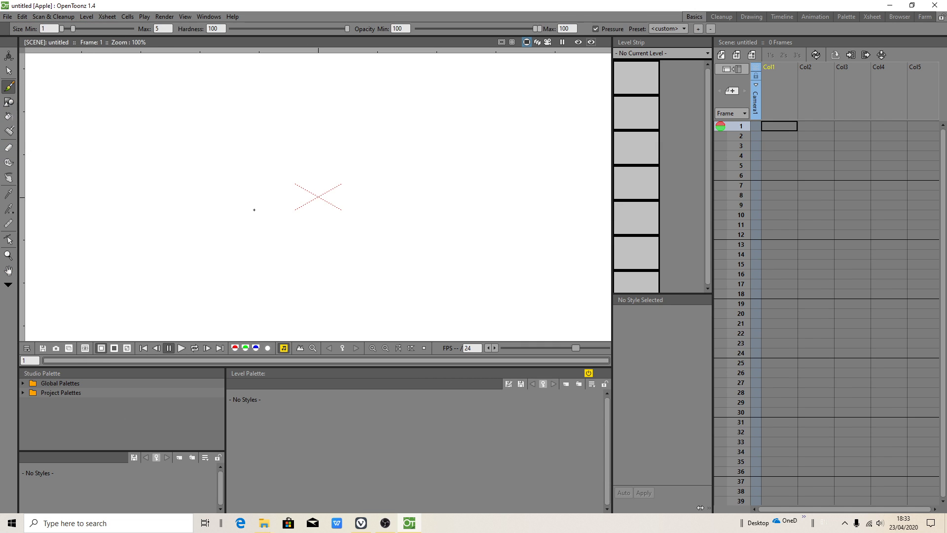
mouse_move(249, 178)
mouse_down()
mouse_move(172, 169)
mouse_move(141, 216)
mouse_move(160, 283)
mouse_move(211, 319)
mouse_move(299, 325)
mouse_move(402, 280)
mouse_move(400, 201)
mouse_move(370, 173)
mouse_move(290, 158)
mouse_move(250, 176)
mouse_move(155, 88)
mouse_move(221, 75)
mouse_move(248, 176)
mouse_up()
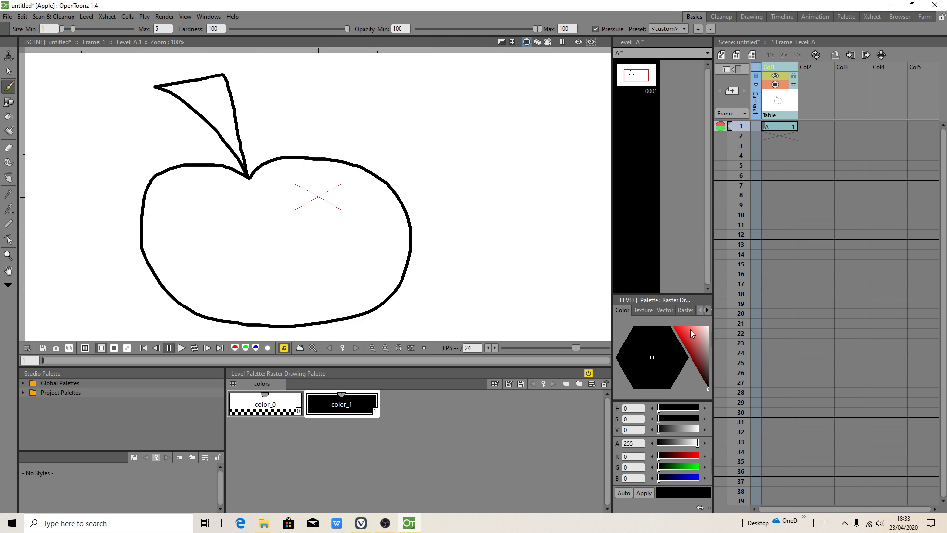
Add a new style to the raster level palette and apply a raster brush preset with a light hatching texture to it.
click(685, 311)
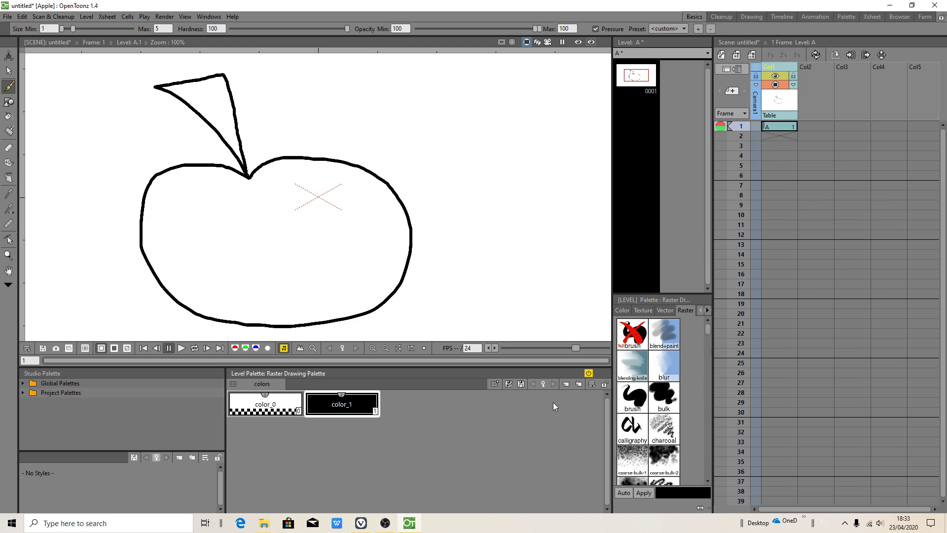
click(566, 384)
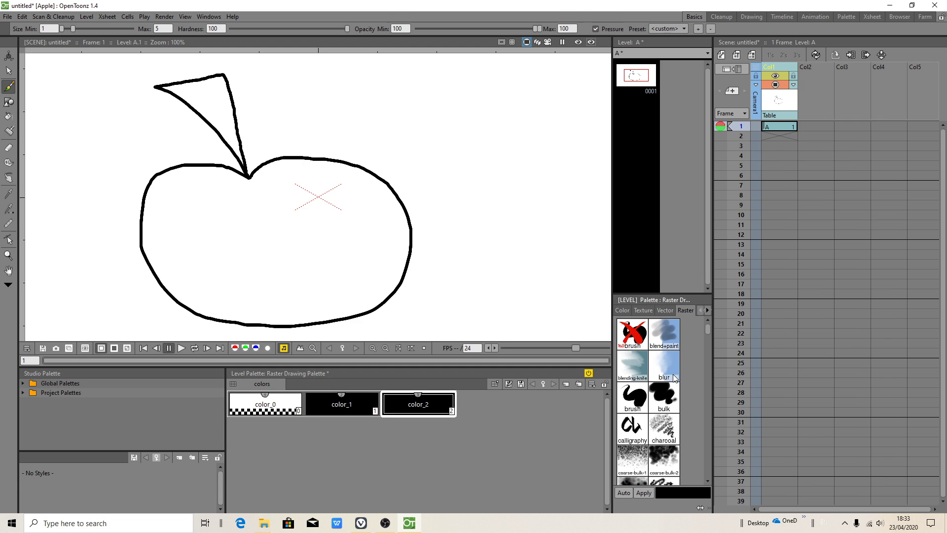
scroll(707, 333, down, 5)
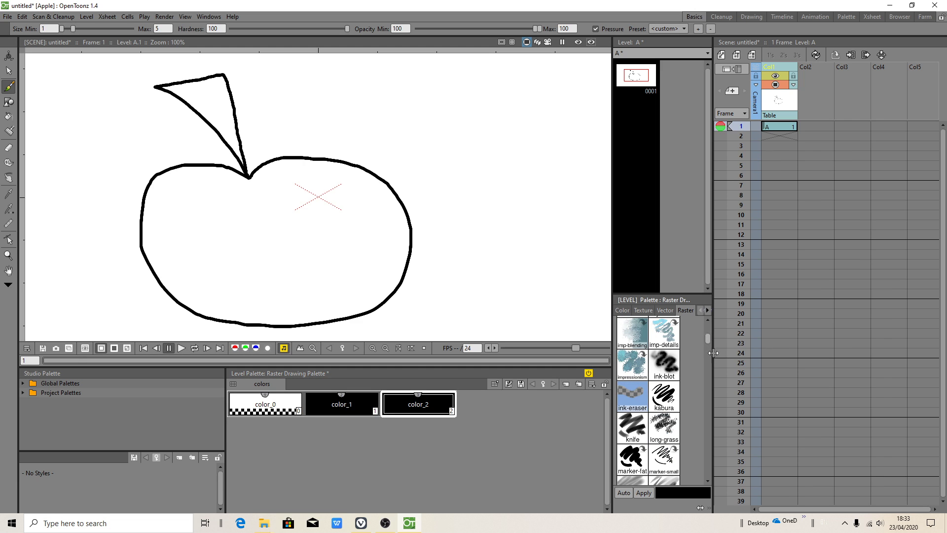
drag(714, 353, 790, 353)
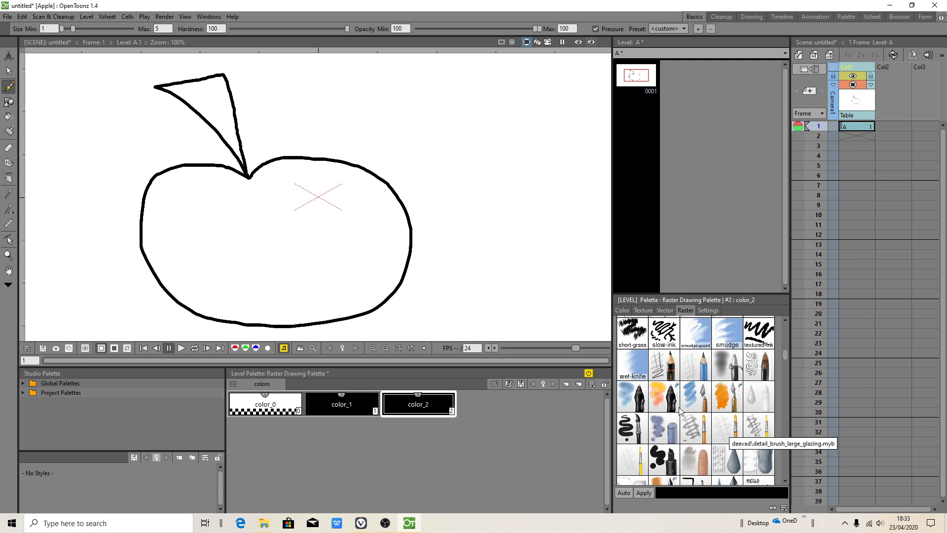
click(728, 434)
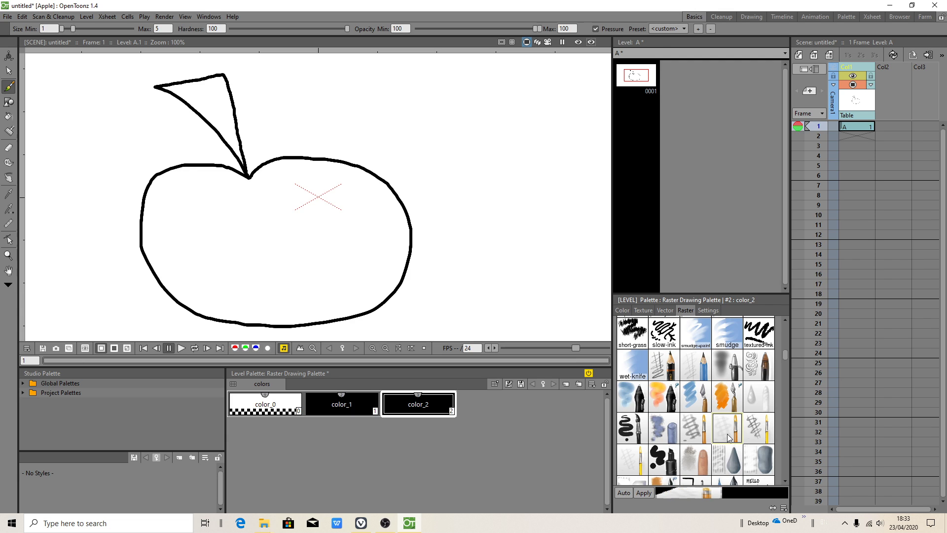
click(644, 493)
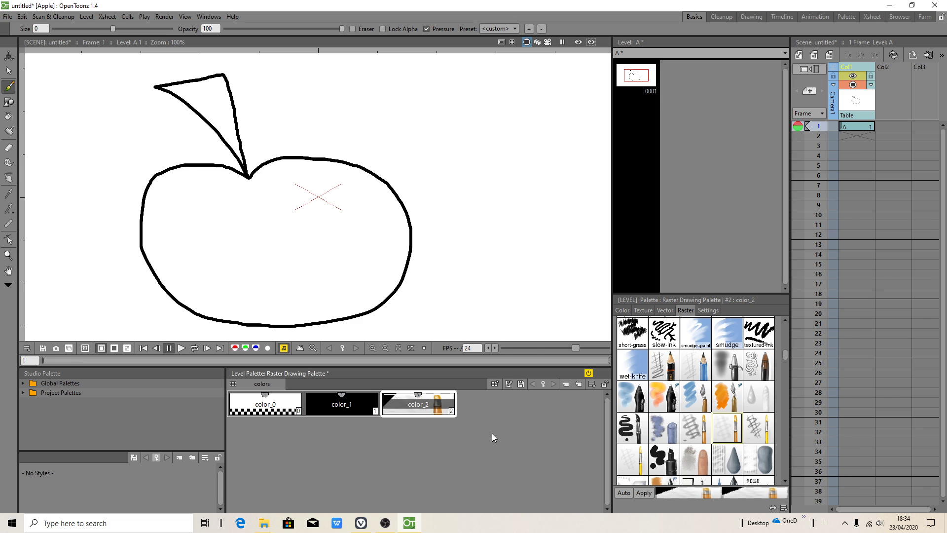
Reset the Opacity setting of the color_2 brush style, apply it, and undo a test stroke inside the apple.
click(709, 311)
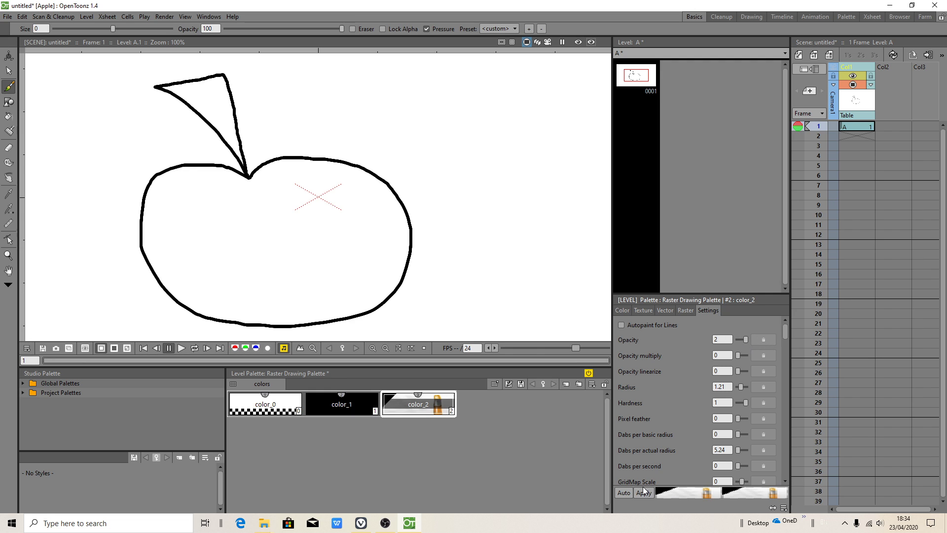
click(764, 340)
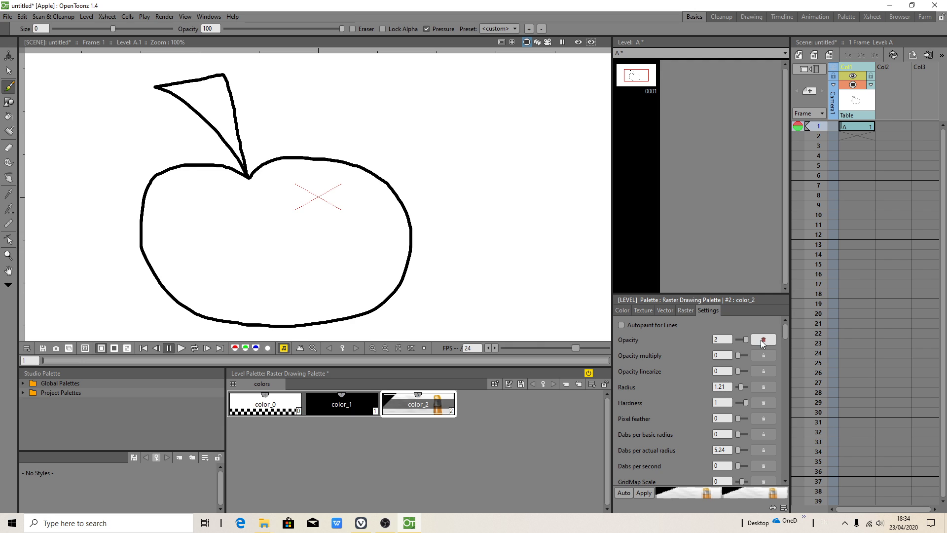
click(643, 494)
click(649, 494)
drag(339, 225, 343, 228)
key(ctrl+z)
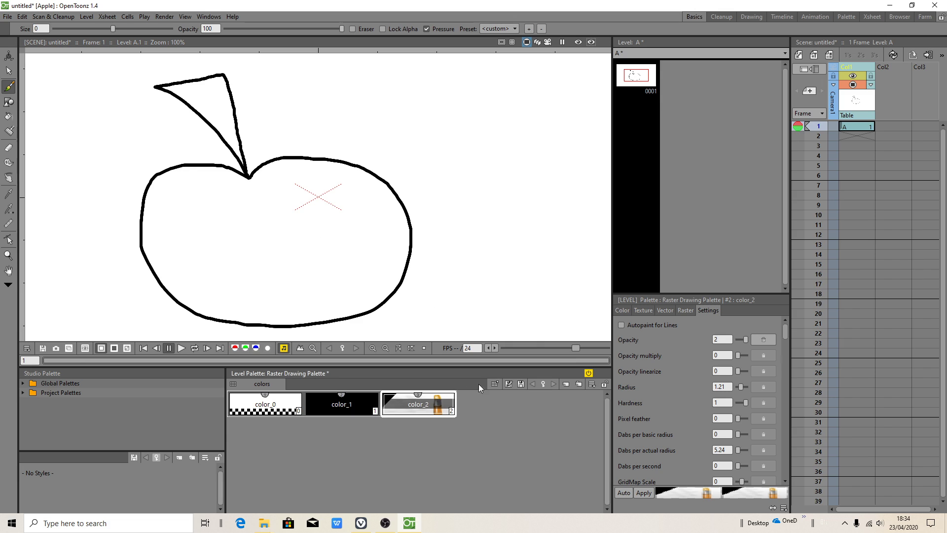
Change the color_2 style to a muted green (R 94, G 181, B 113) and apply it.
double_click(388, 400)
drag(524, 149, 527, 140)
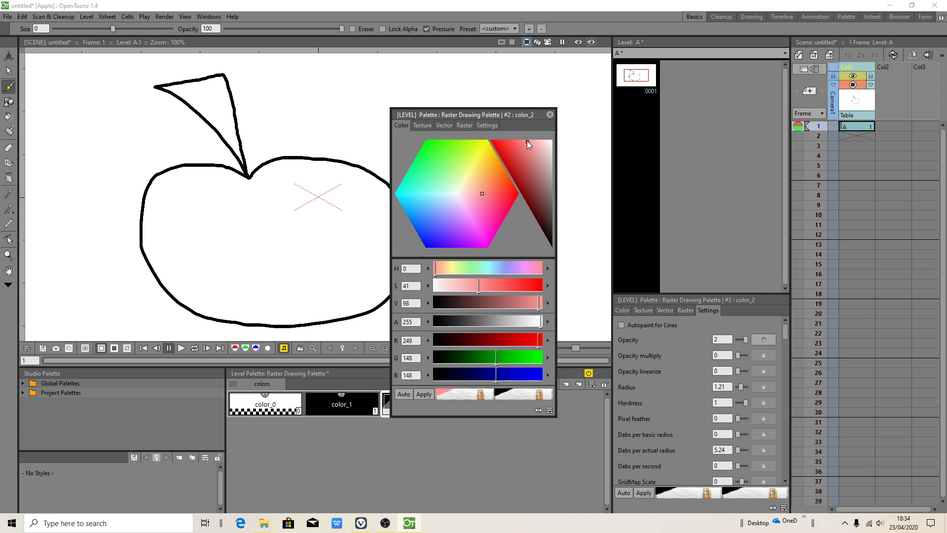
click(426, 161)
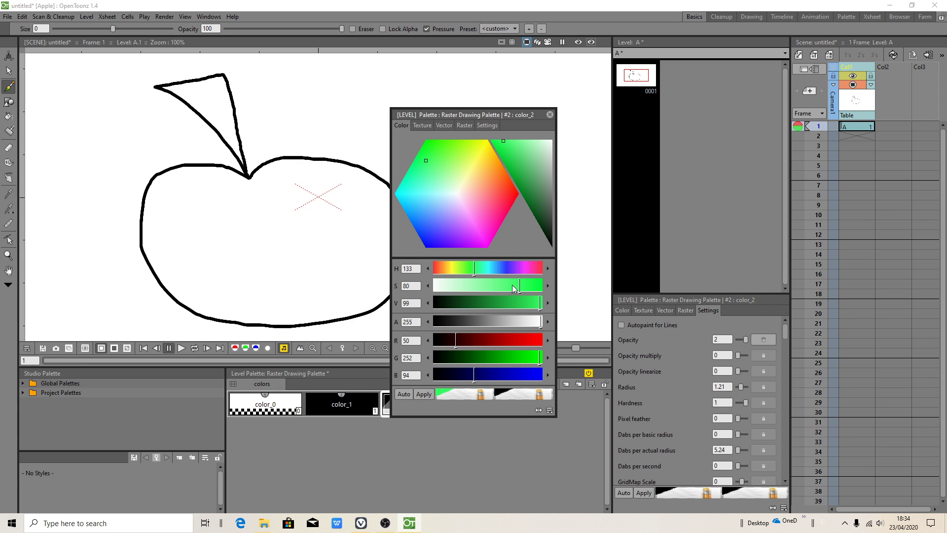
click(521, 301)
click(528, 172)
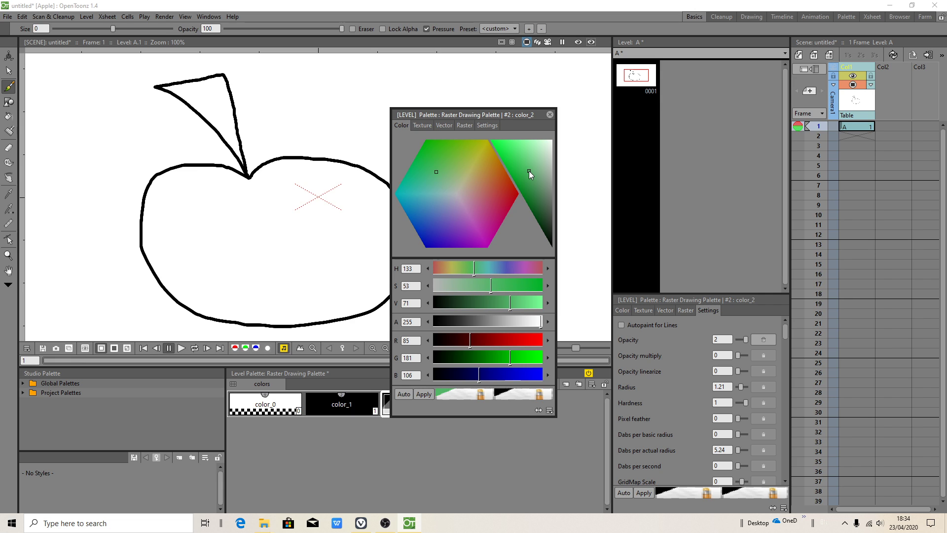
click(531, 171)
click(426, 395)
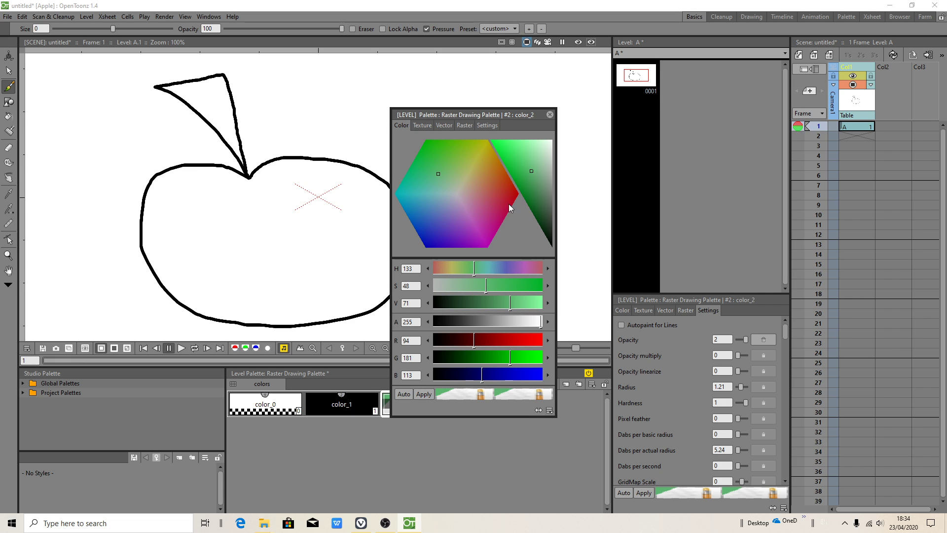
click(549, 114)
Try a green brush stroke across the leaf and undo it.
mouse_move(212, 102)
mouse_down()
mouse_move(220, 117)
mouse_move(191, 139)
mouse_up()
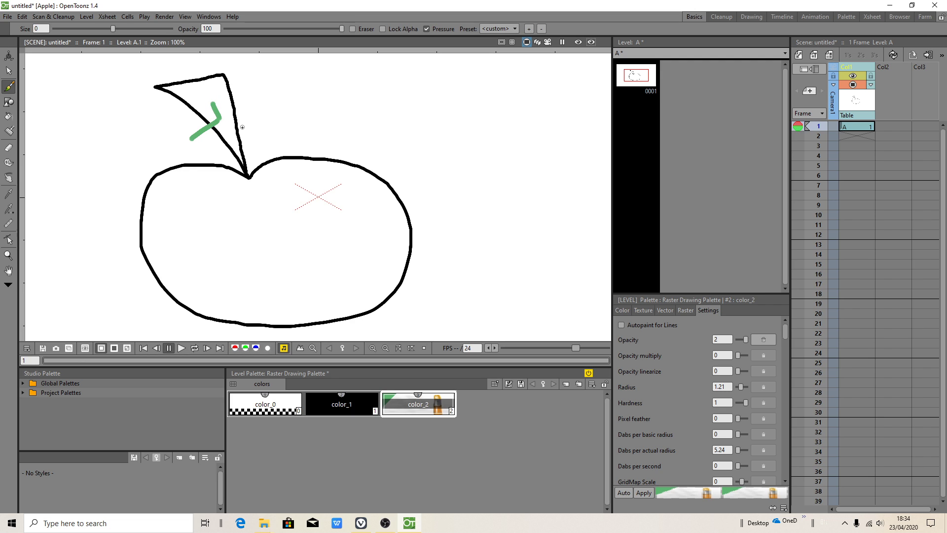
key(ctrl+z)
key(ctrl+z)
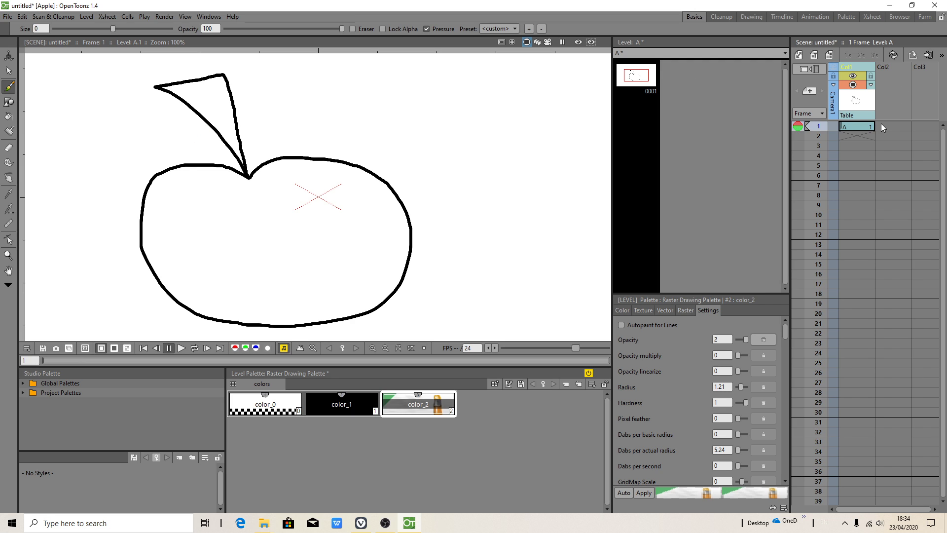
Move the outline level A to the second column and start a new level named "coloring level" in frame 1 of the first column.
drag(852, 68, 888, 68)
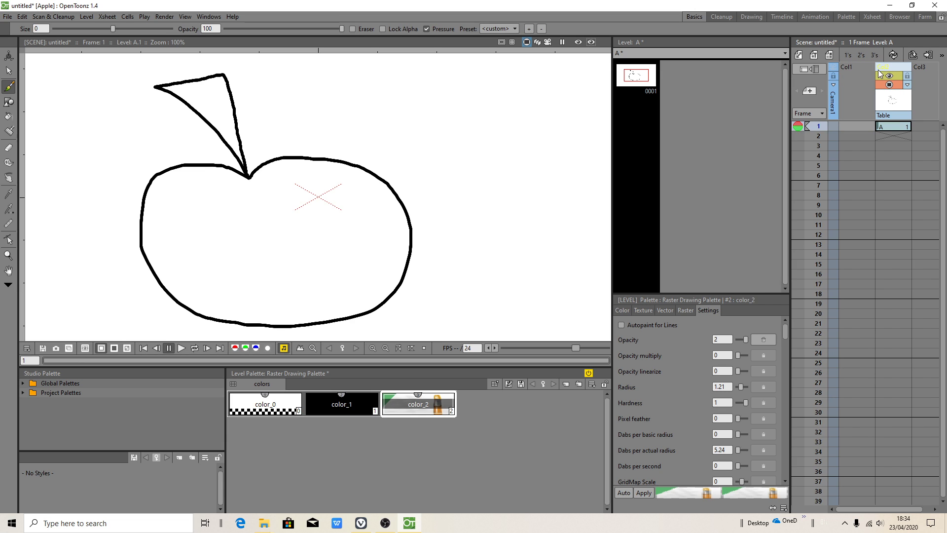
click(852, 127)
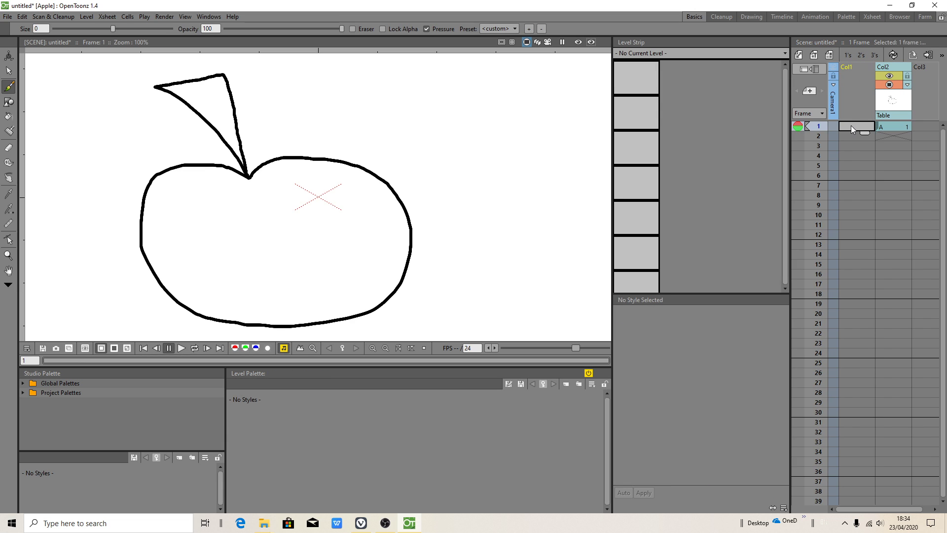
right_click(851, 125)
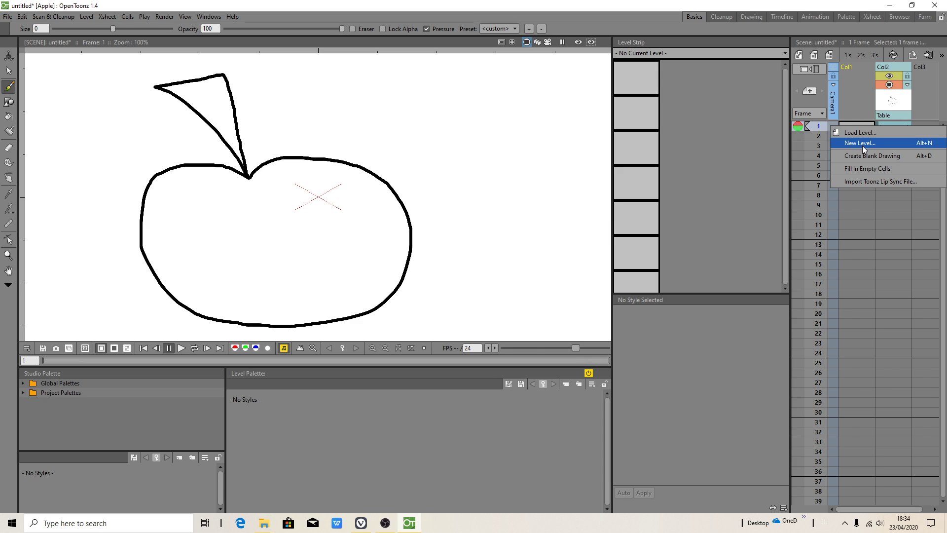
click(863, 143)
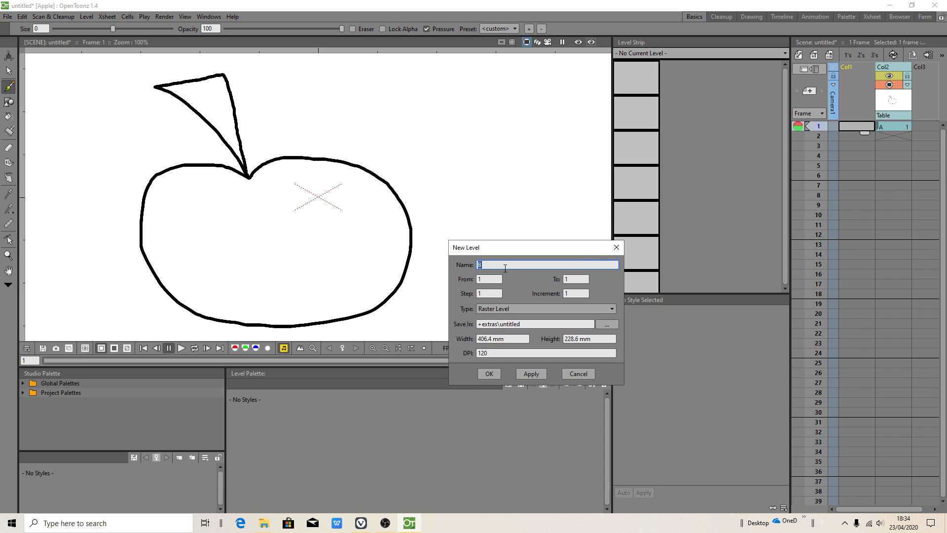
text(coloring level)
Set the new raster level's save folder to F:\OpenToonz 1.4 projects (2020)\Apple and create the level.
click(611, 326)
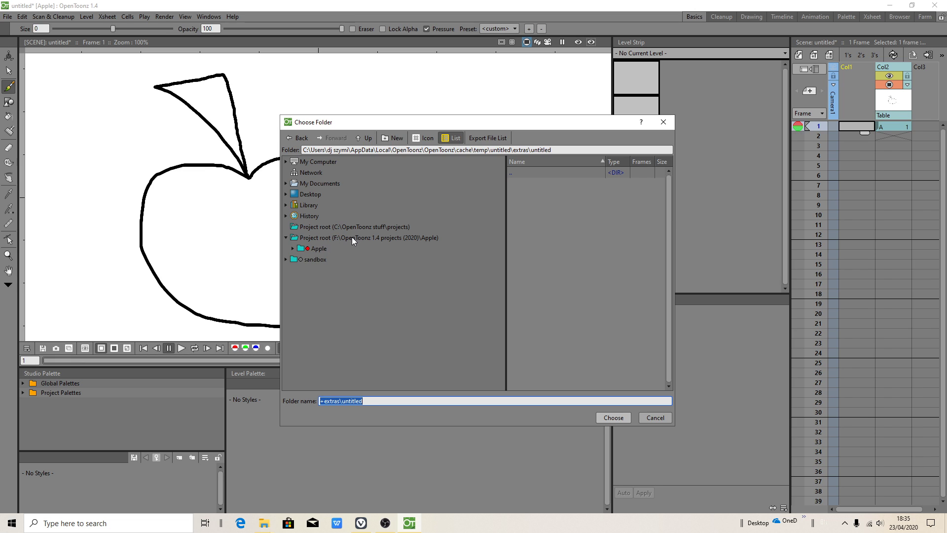
click(293, 249)
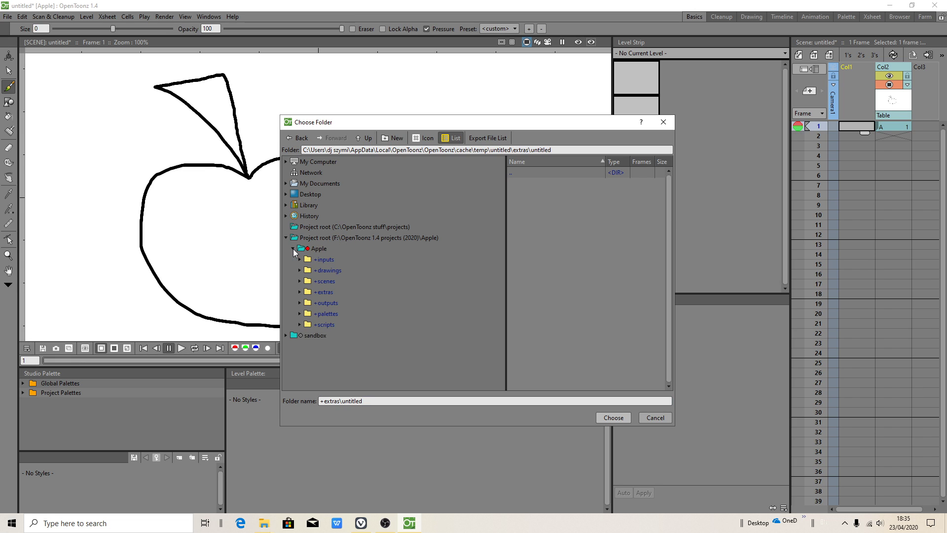
double_click(358, 239)
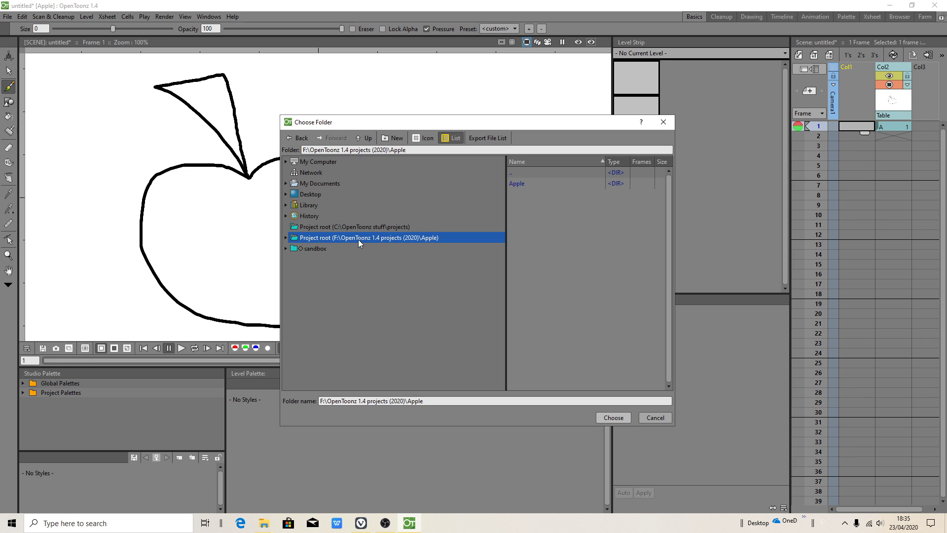
click(611, 417)
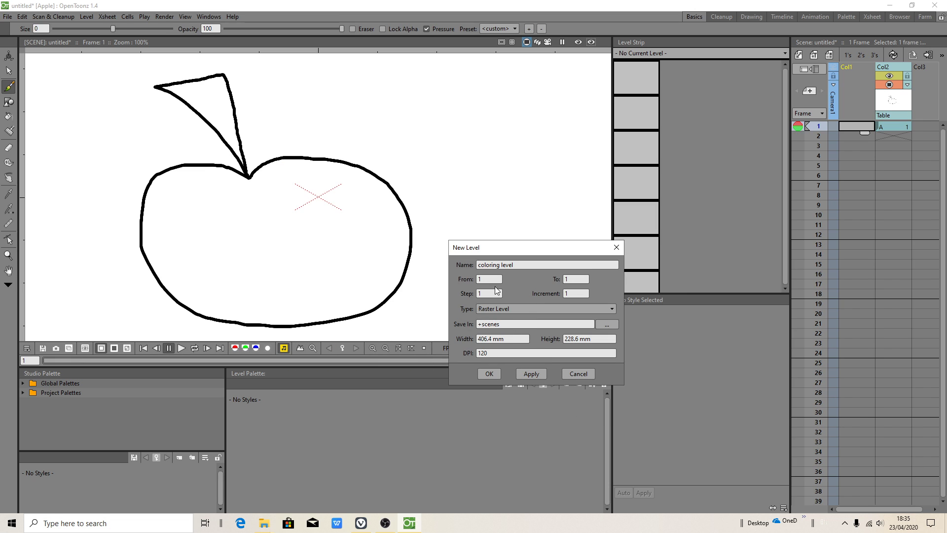
click(490, 374)
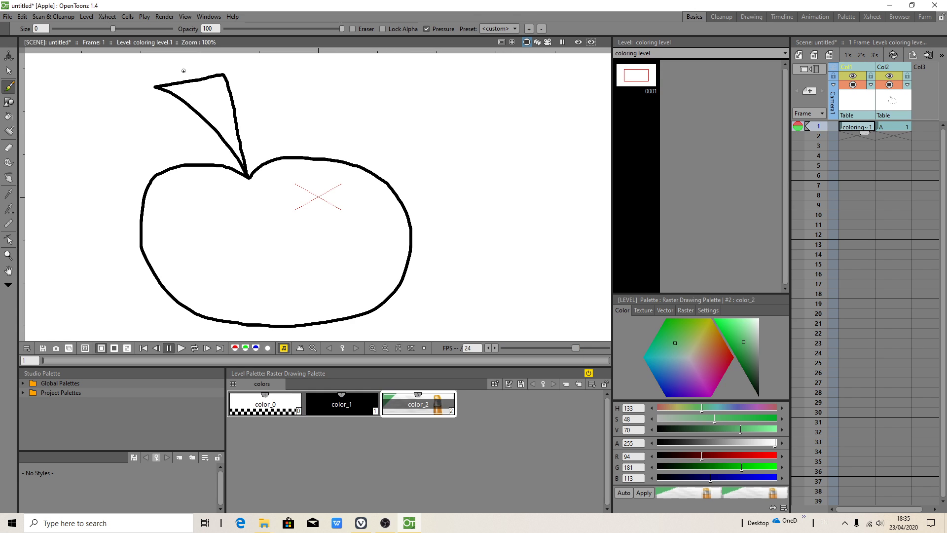
Paint a first green stroke at the leaf's tip and apply a Radius of 1.48 to the color_2 brush style.
scroll(182, 70, up, 1)
mouse_move(186, 90)
mouse_down()
mouse_move(166, 90)
mouse_move(195, 102)
mouse_up()
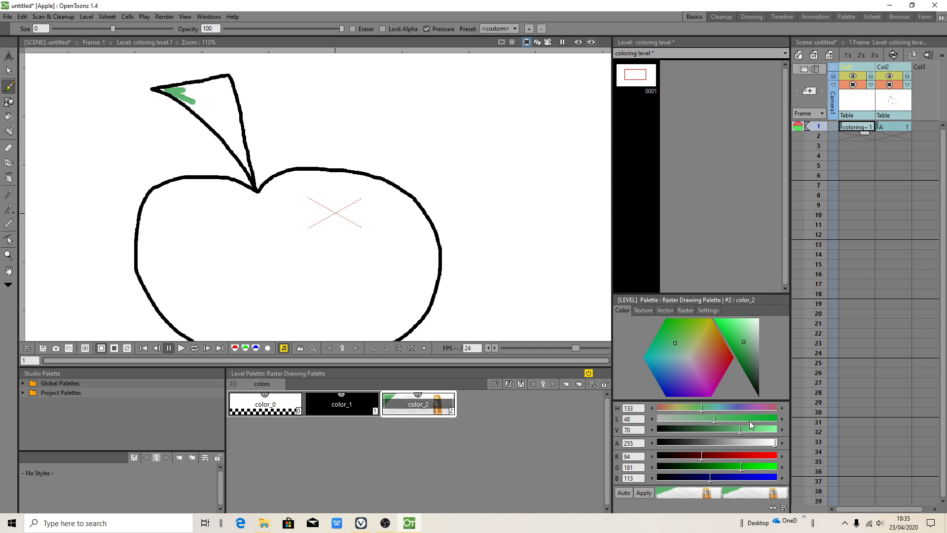
click(715, 312)
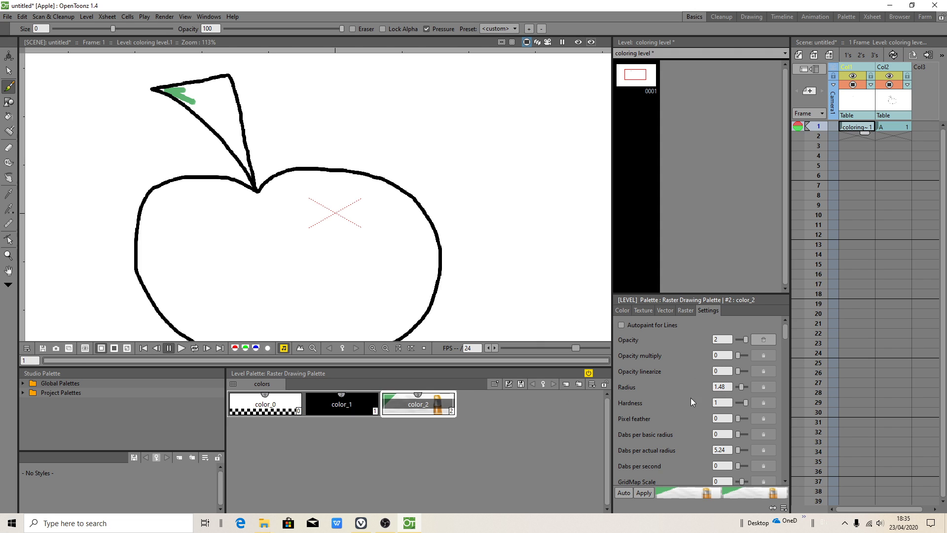
click(643, 493)
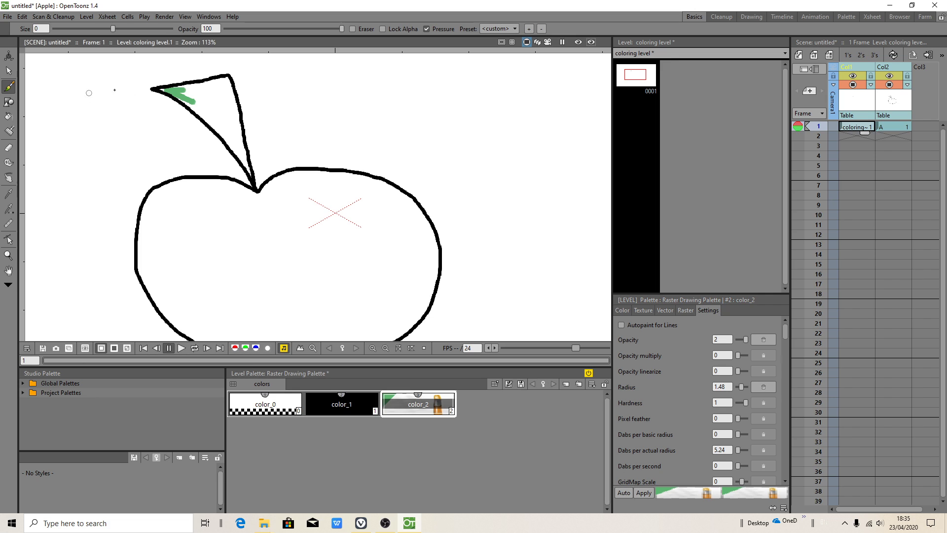
Paint the rest of the leaf's interior green with color_2 on the coloring level, staying within the outline.
scroll(186, 106, up, 3)
mouse_move(186, 99)
mouse_down()
mouse_move(246, 161)
mouse_move(225, 126)
mouse_move(212, 118)
mouse_move(278, 202)
mouse_move(241, 125)
mouse_move(243, 141)
mouse_move(192, 93)
mouse_move(155, 85)
mouse_move(198, 72)
mouse_move(199, 84)
mouse_move(180, 84)
mouse_move(205, 96)
mouse_up()
mouse_move(206, 79)
mouse_down()
mouse_move(258, 145)
mouse_move(270, 181)
mouse_move(242, 85)
mouse_move(231, 106)
mouse_move(216, 72)
mouse_move(227, 70)
mouse_move(234, 107)
mouse_move(227, 79)
mouse_move(261, 150)
mouse_move(246, 78)
mouse_move(234, 87)
mouse_move(242, 64)
mouse_move(258, 126)
mouse_move(236, 66)
mouse_up()
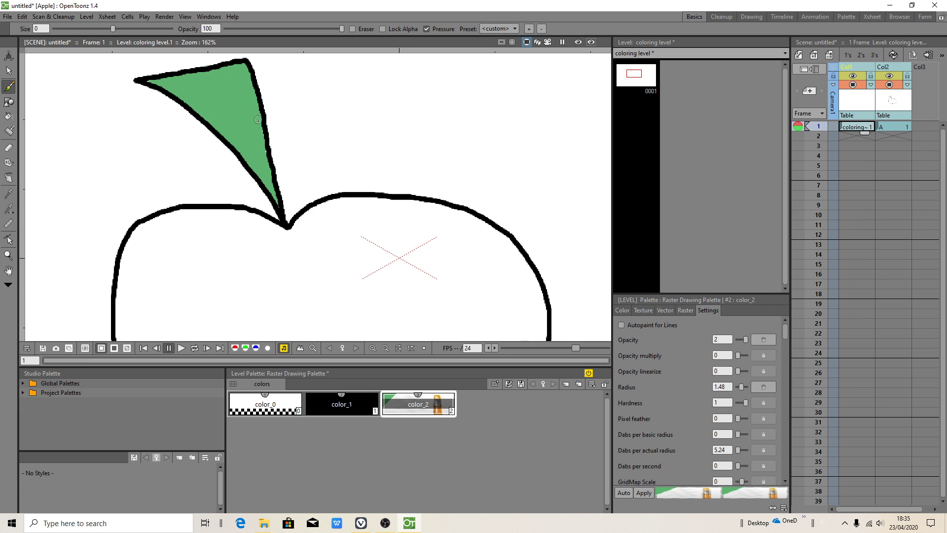
scroll(346, 236, down, 5)
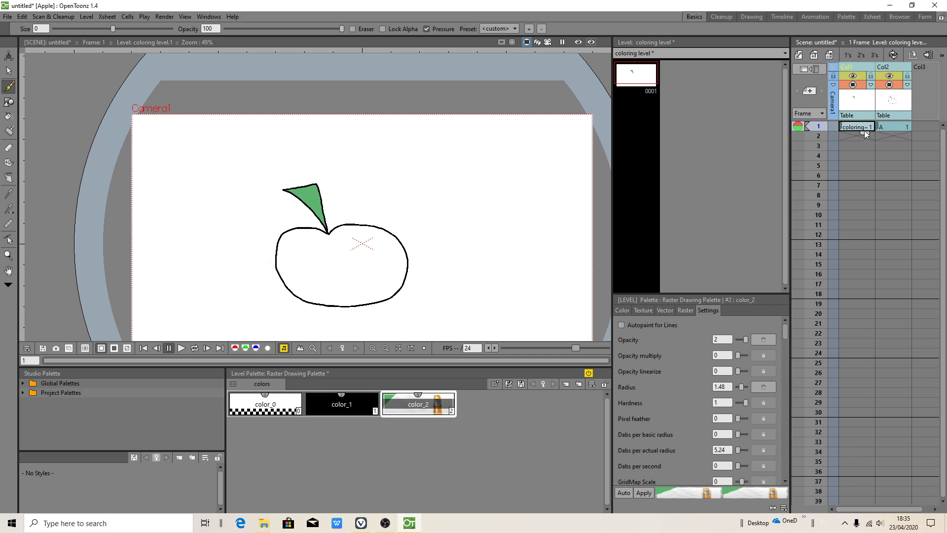
Save the scene and all its levels as "apple" in the Apple project root folder.
click(7, 16)
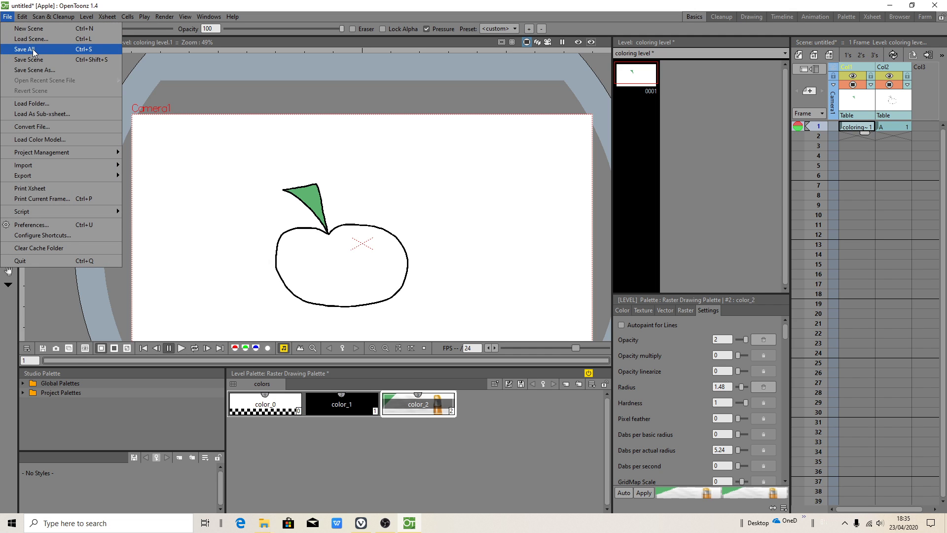
click(34, 50)
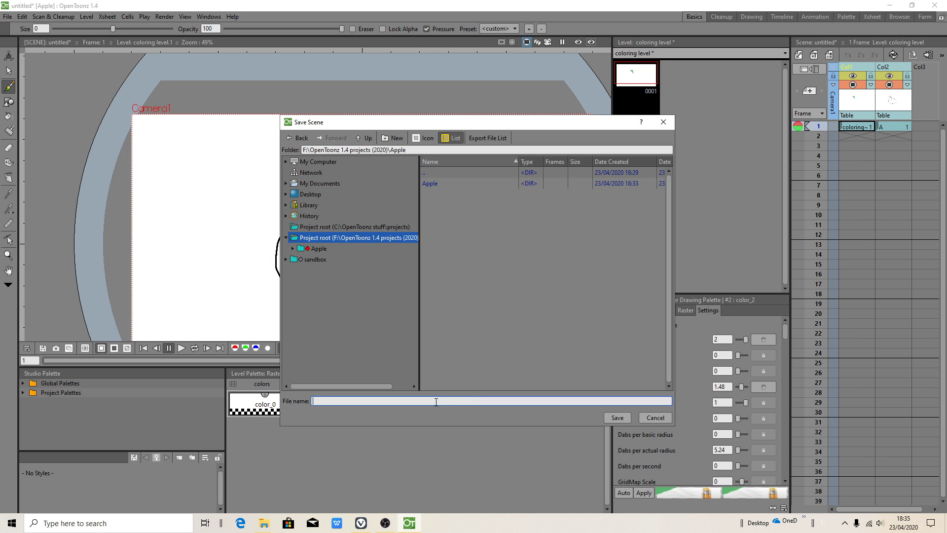
text(appl)
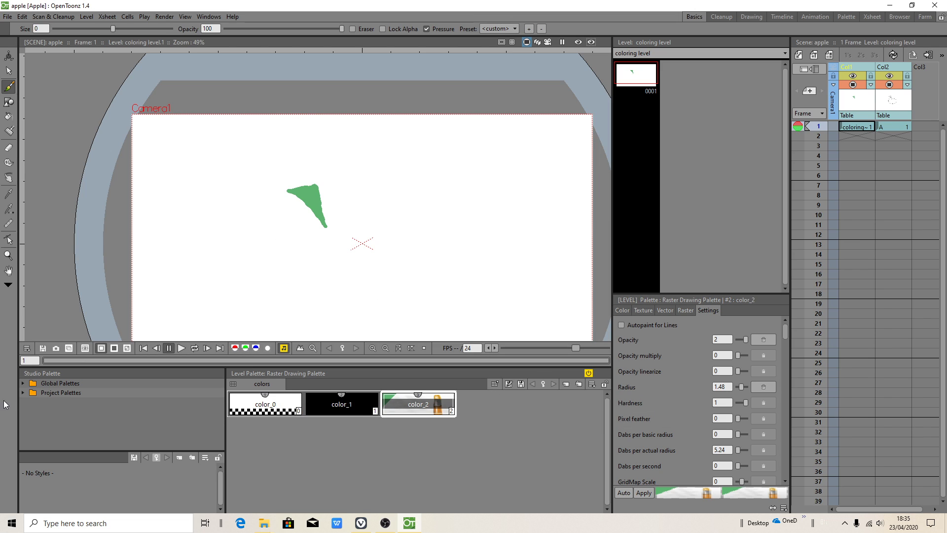
Expand the global and project palettes and save the level palette as "my colors" in the Apple project root folder.
click(23, 383)
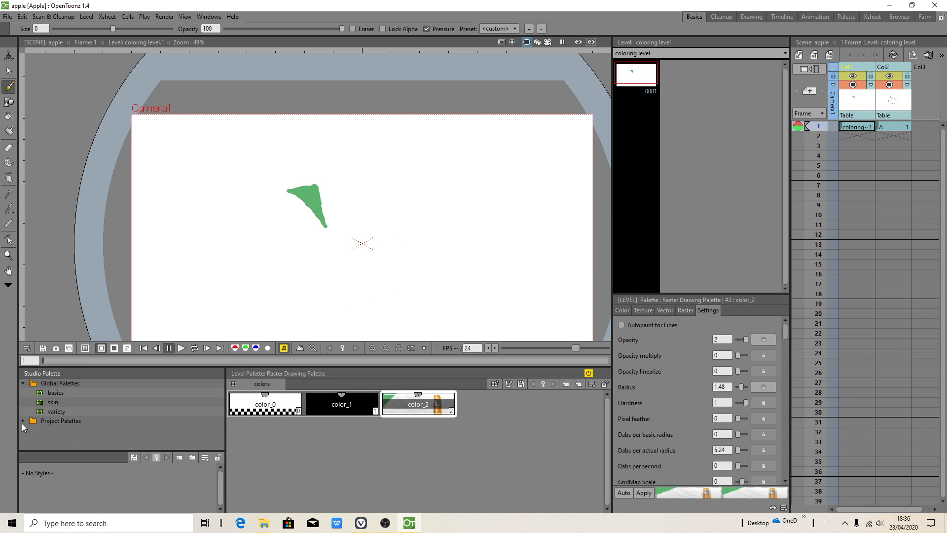
click(23, 421)
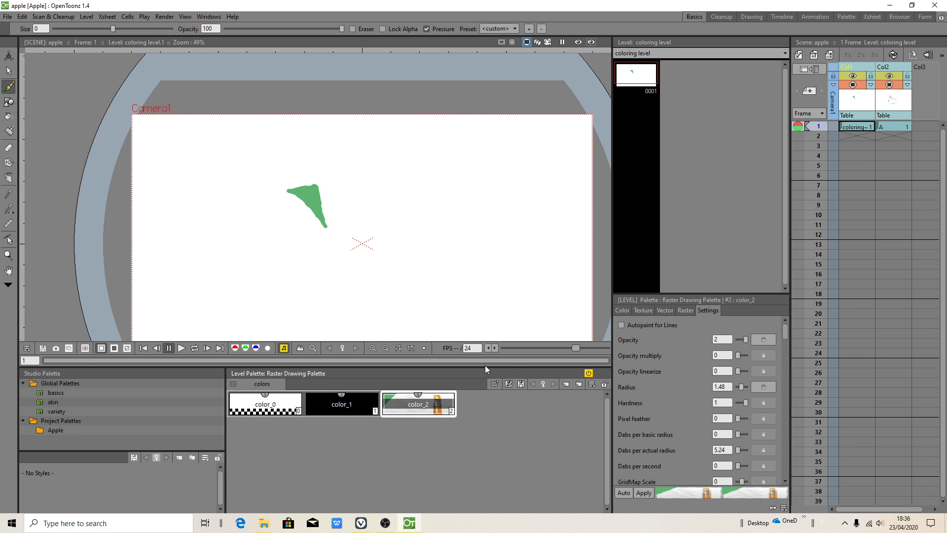
click(509, 384)
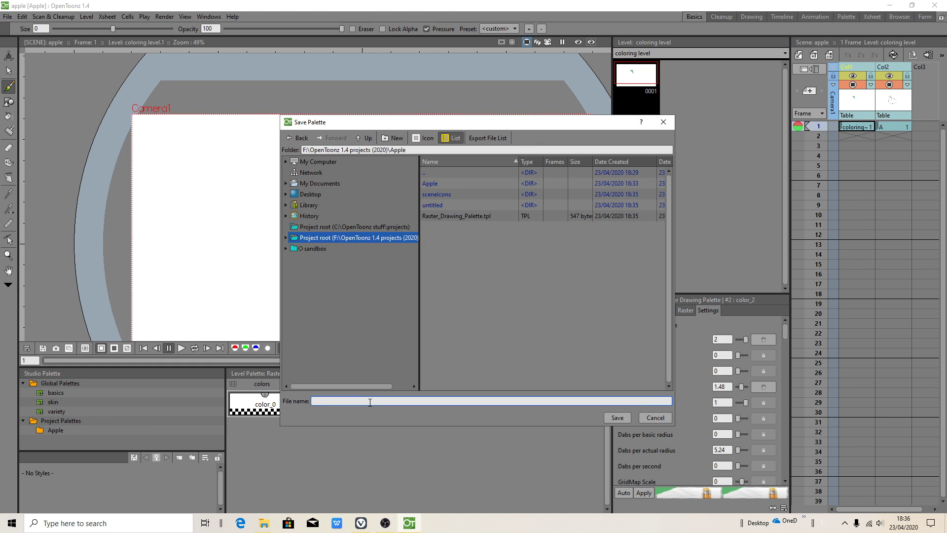
text(my colors)
click(609, 415)
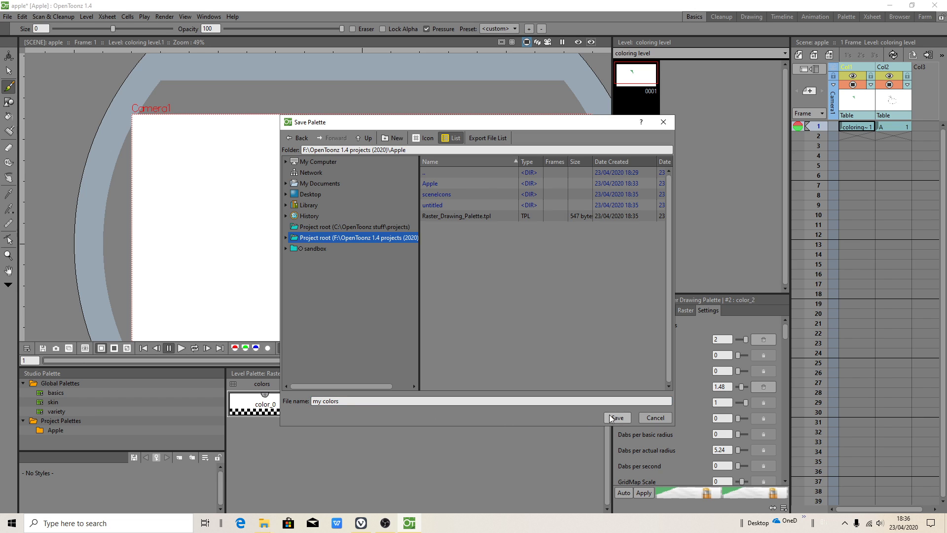
click(22, 420)
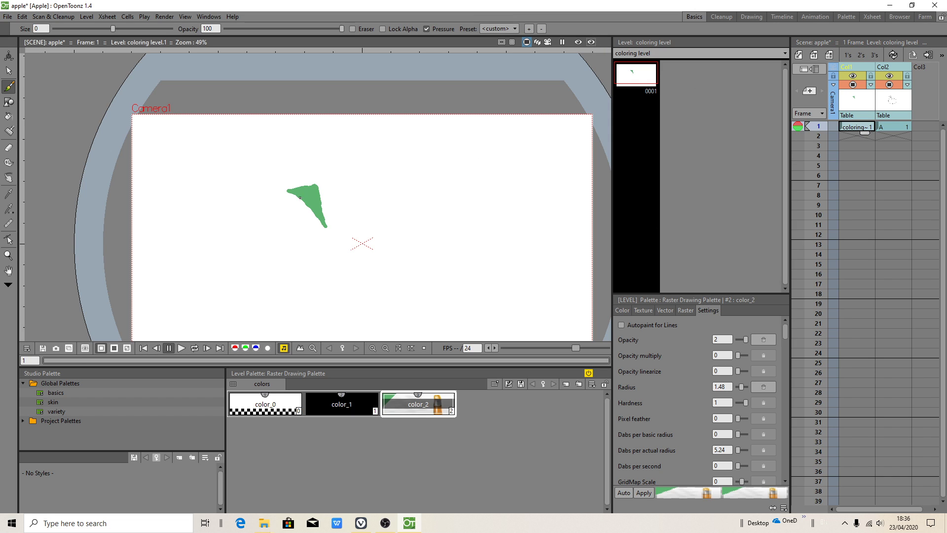
Try a small green brush dab beside the leaf on the coloring level and undo it.
scroll(298, 210, up, 1)
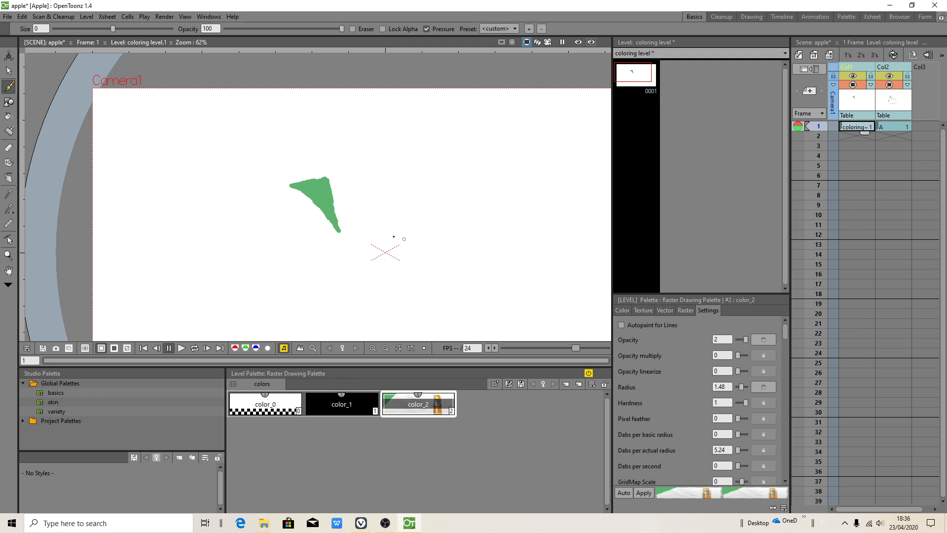
scroll(394, 237, down, 2)
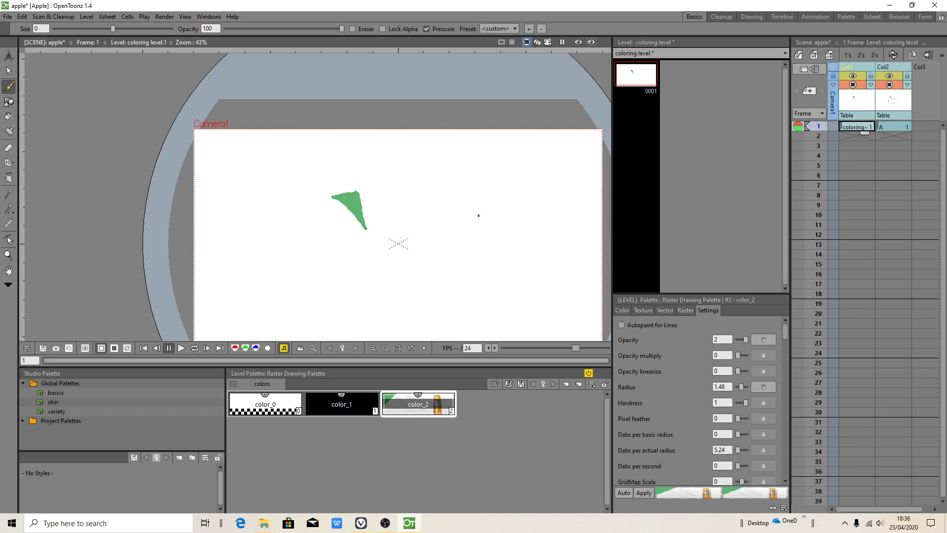
scroll(420, 233, up, 2)
click(407, 208)
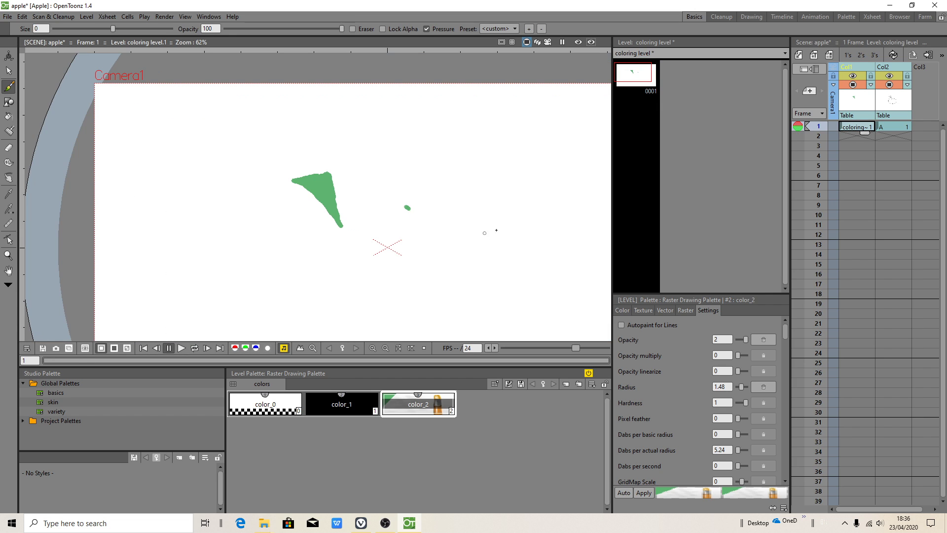
key(ctrl+z)
Select level A in the second column, try a black color_1 stroke beside the apple, and undo it.
click(885, 126)
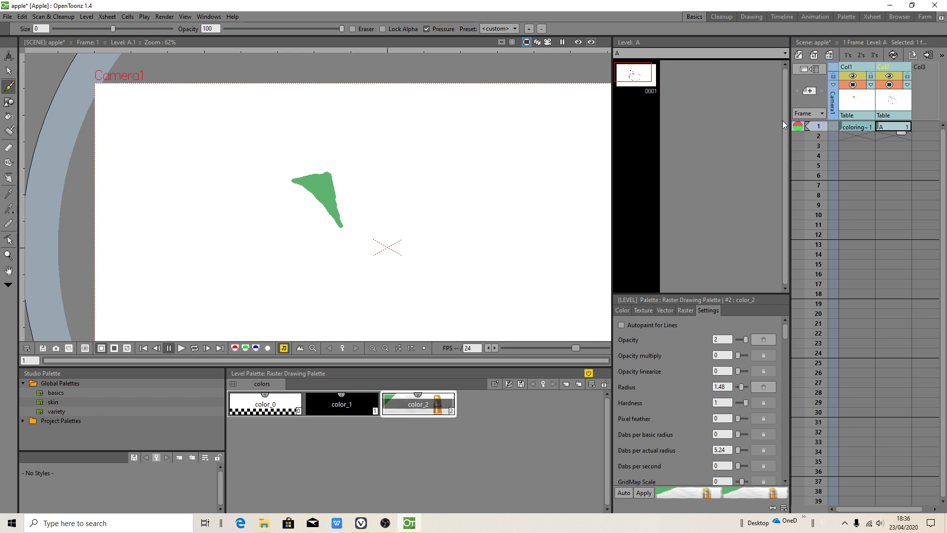
scroll(248, 223, down, 3)
click(342, 404)
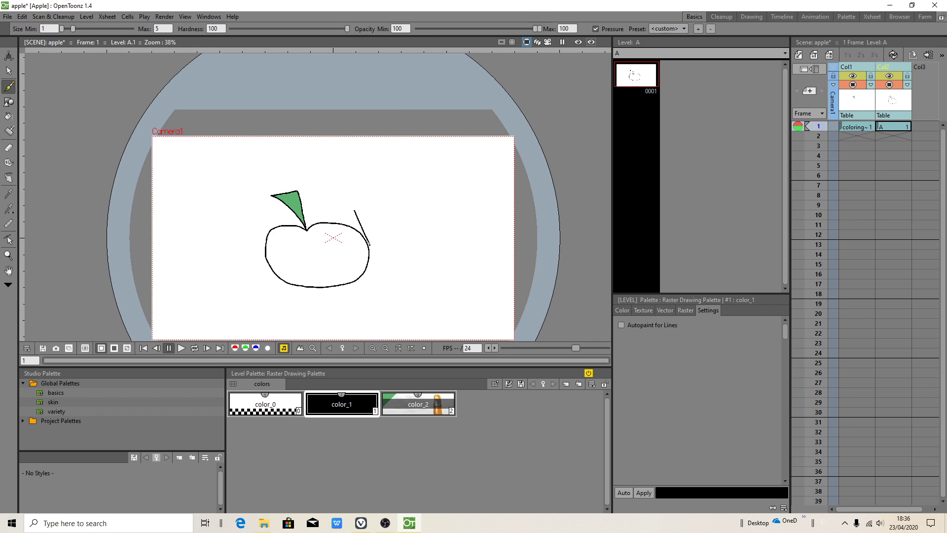
key(ctrl+z)
Save all changes to the apple scene and its levels.
scroll(321, 231, up, 3)
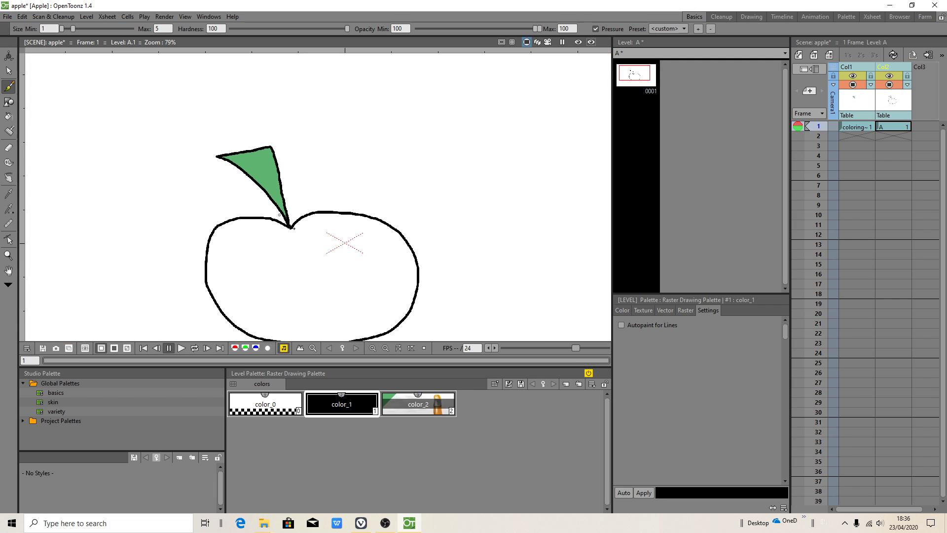
scroll(352, 229, down, 1)
scroll(175, 151, up, 2)
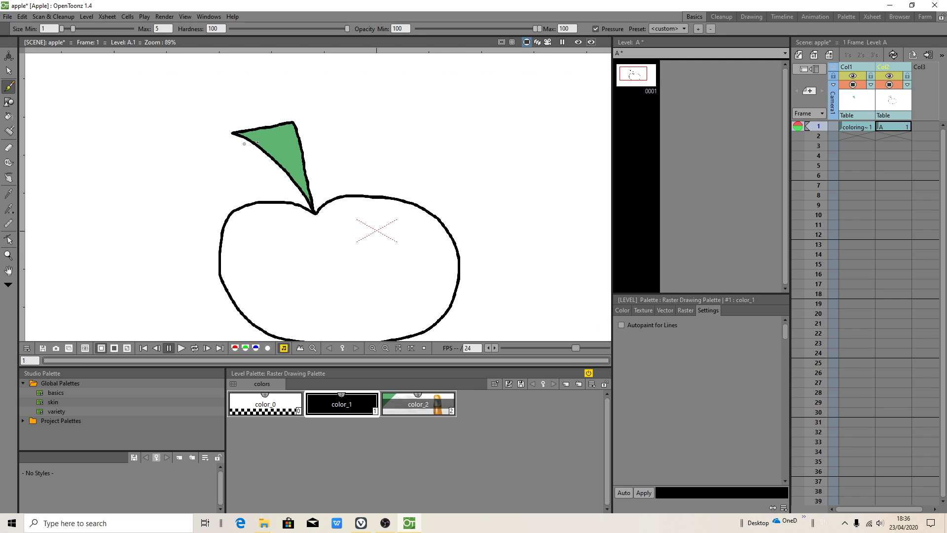
scroll(371, 227, down, 1)
scroll(439, 237, up, 1)
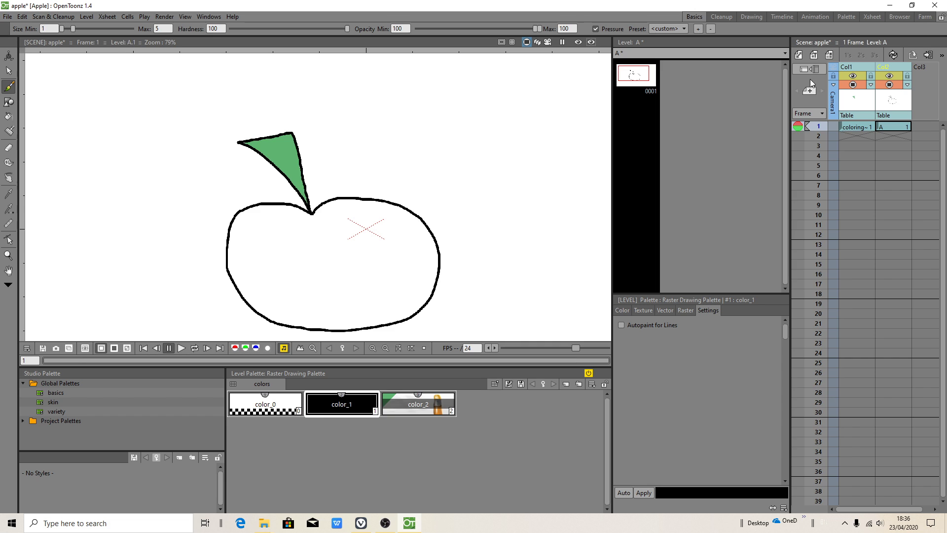
click(7, 17)
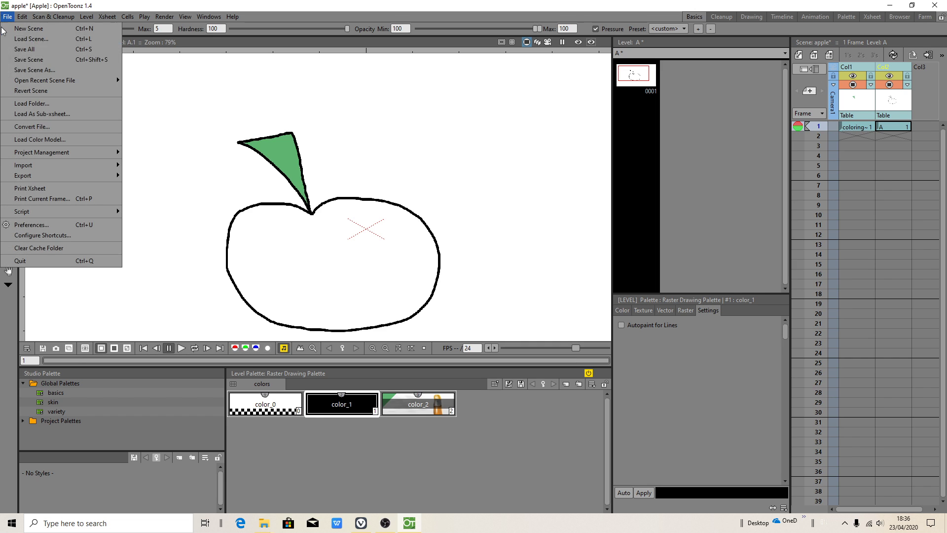
click(40, 50)
Switch to File Explorer and open the Apple project folder inside OpenToonz 1.4 projects (2020) on drive F:.
click(12, 522)
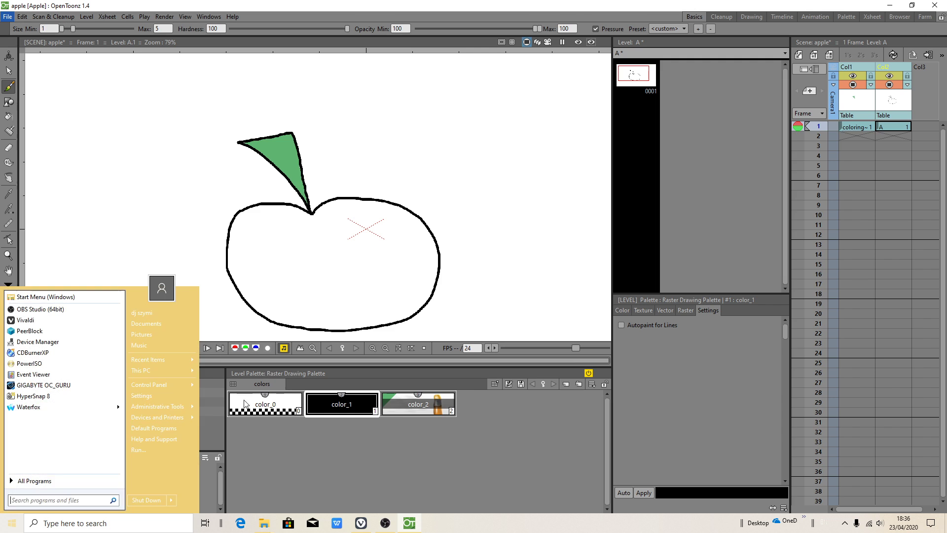
click(169, 369)
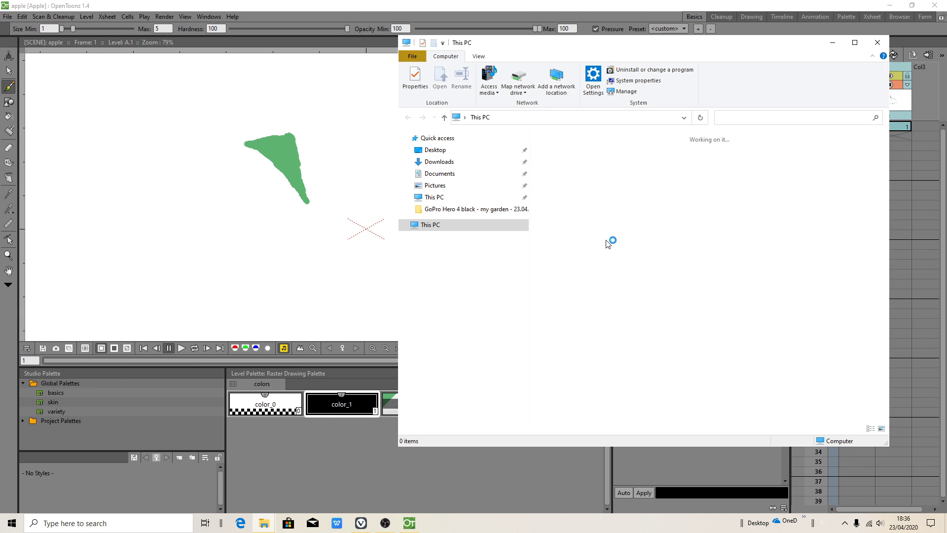
click(324, 230)
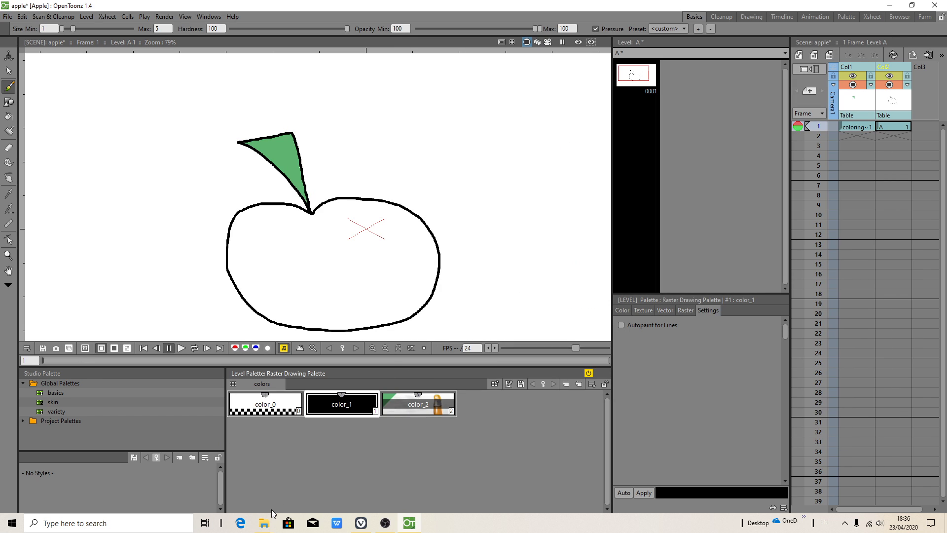
mouse_move(269, 526)
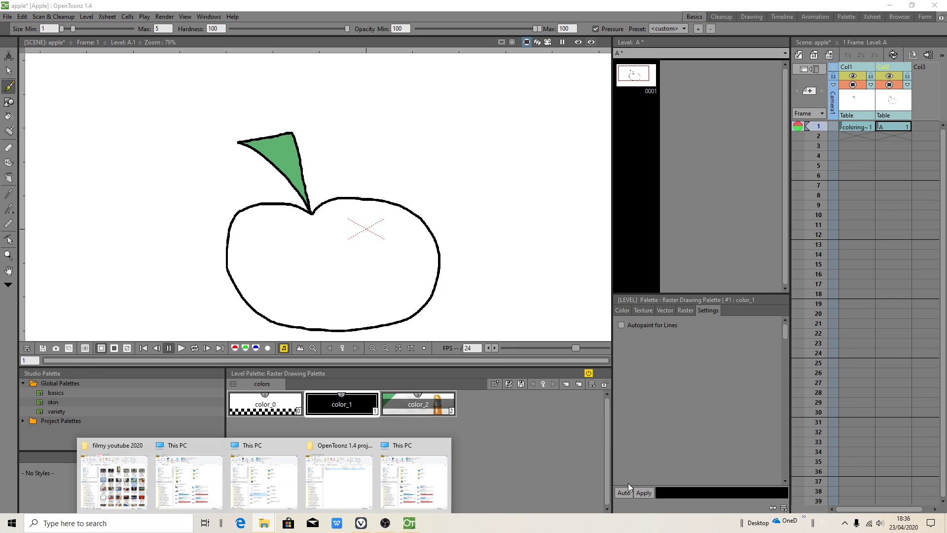
click(320, 497)
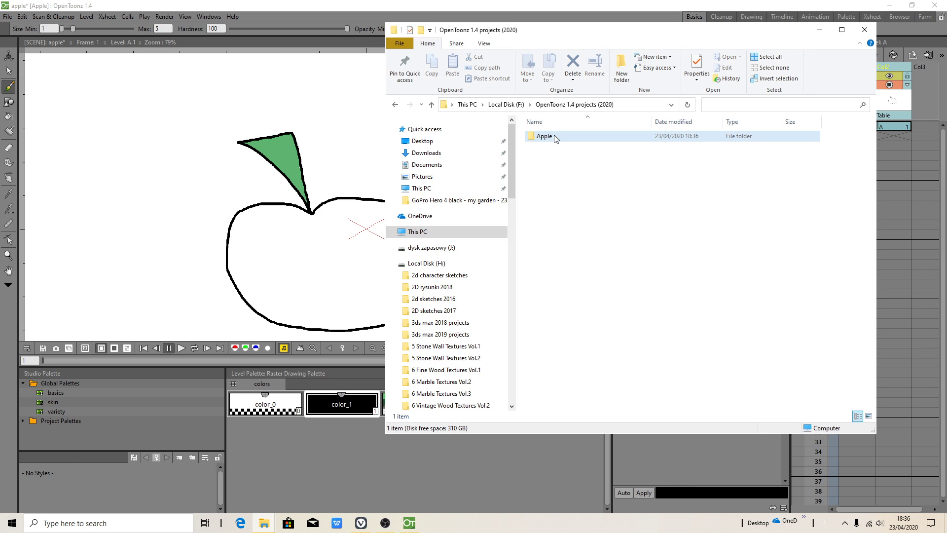
double_click(554, 136)
Display the Apple folder's contents as large icons to examine the saved files, and return to OpenToonz.
right_click(613, 173)
mouse_move(624, 179)
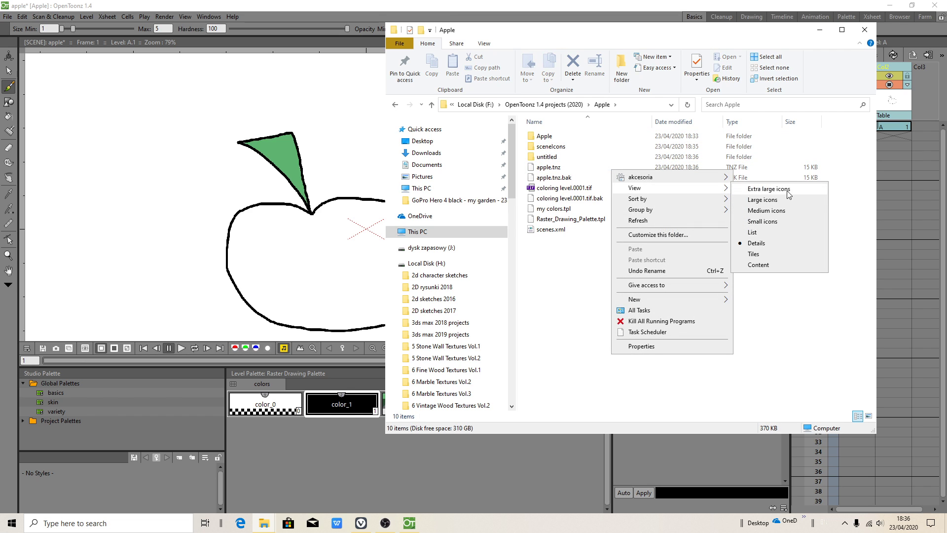
click(759, 193)
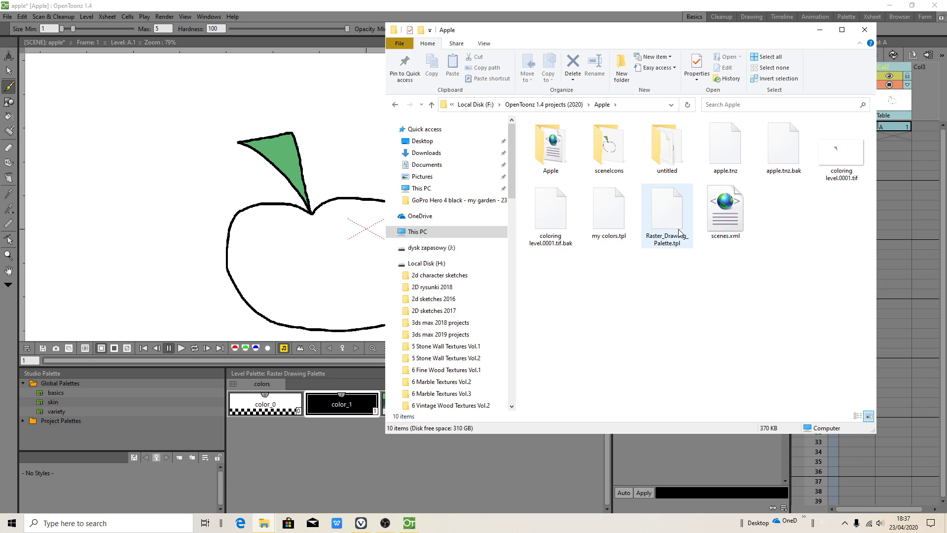
click(819, 30)
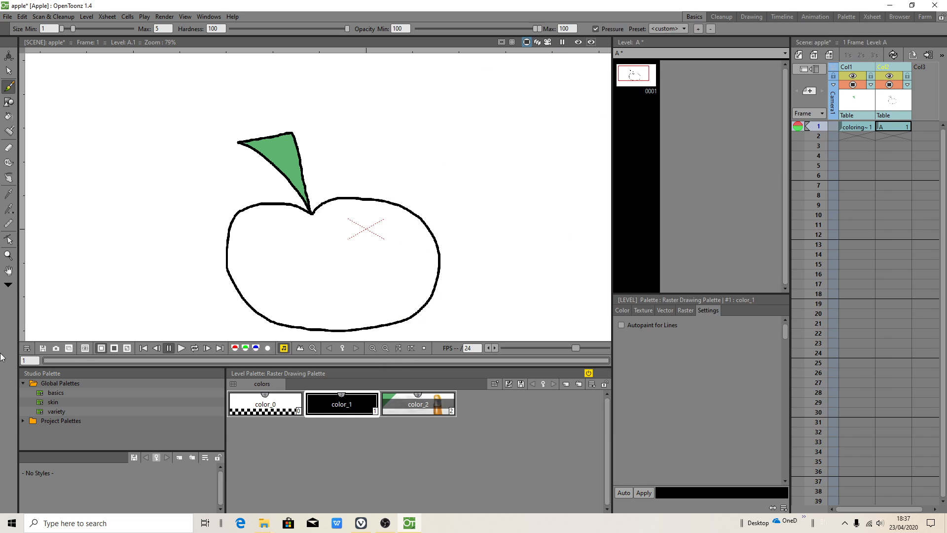
Search for palettes for the Apple project palettes, using F:\OpenToonz 1.4 projects (2020)\Apple as the source folder.
click(22, 422)
click(62, 432)
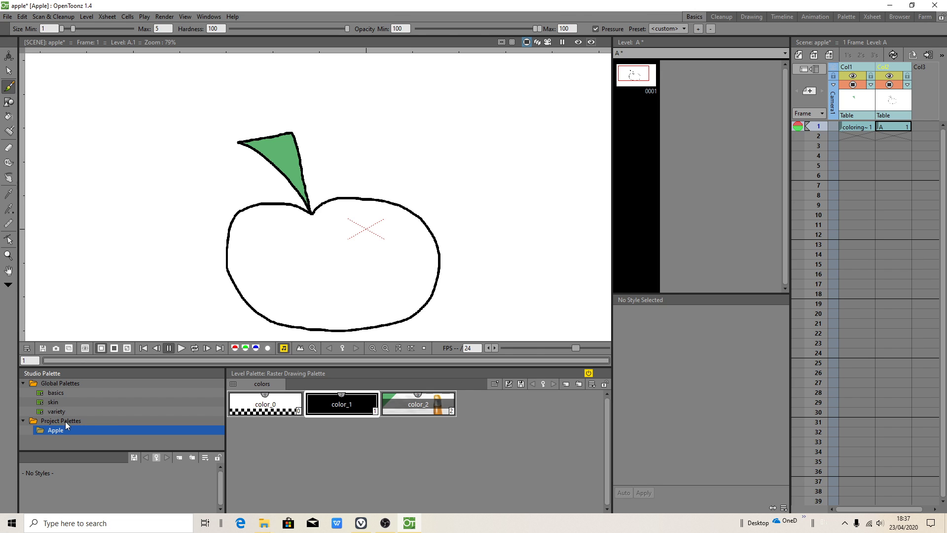
right_click(62, 430)
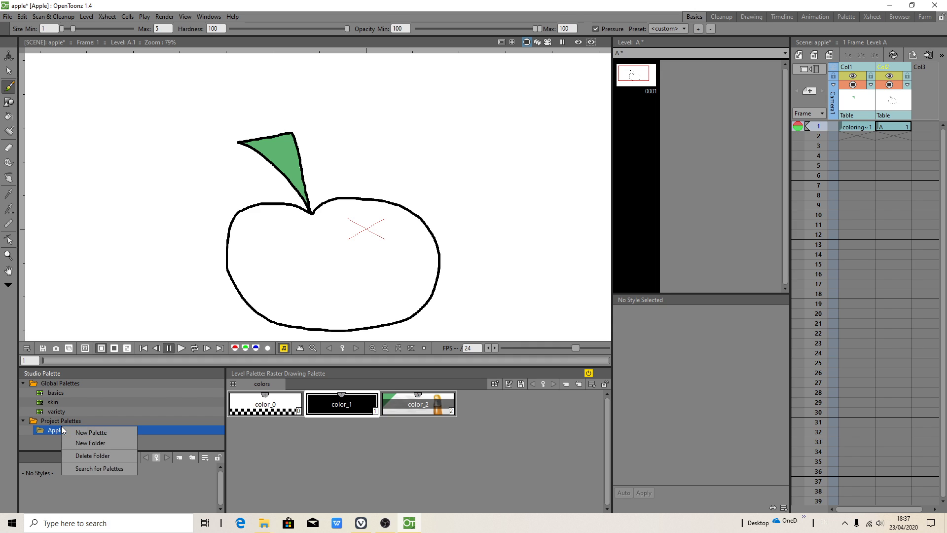
click(76, 466)
click(517, 237)
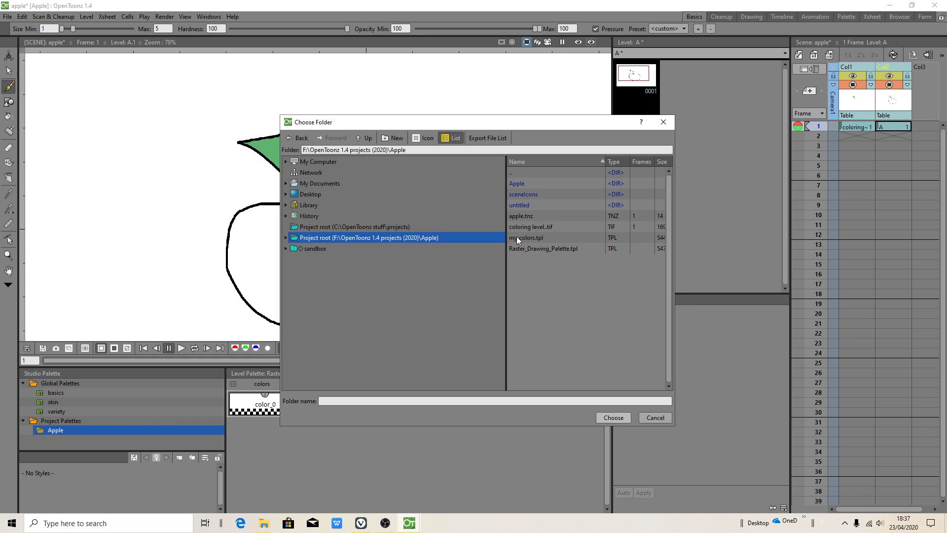
click(528, 239)
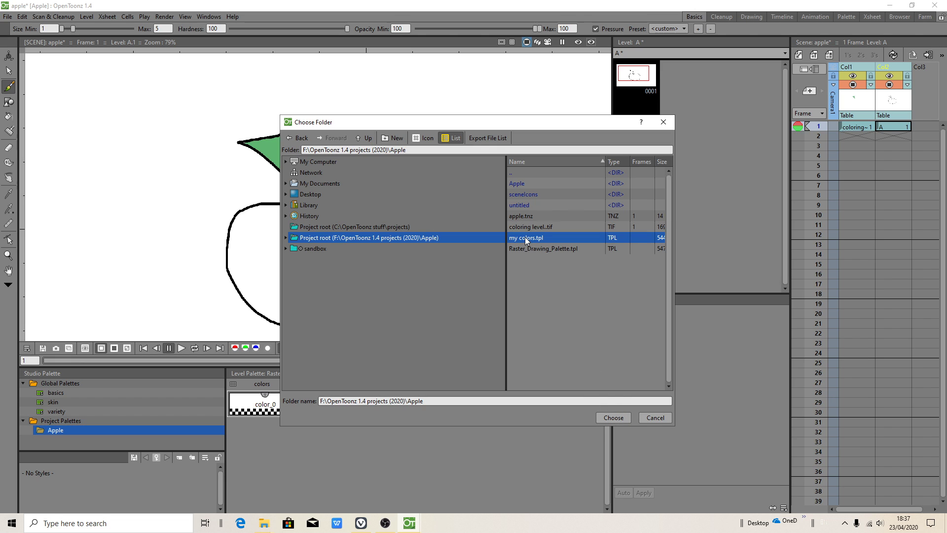
click(604, 417)
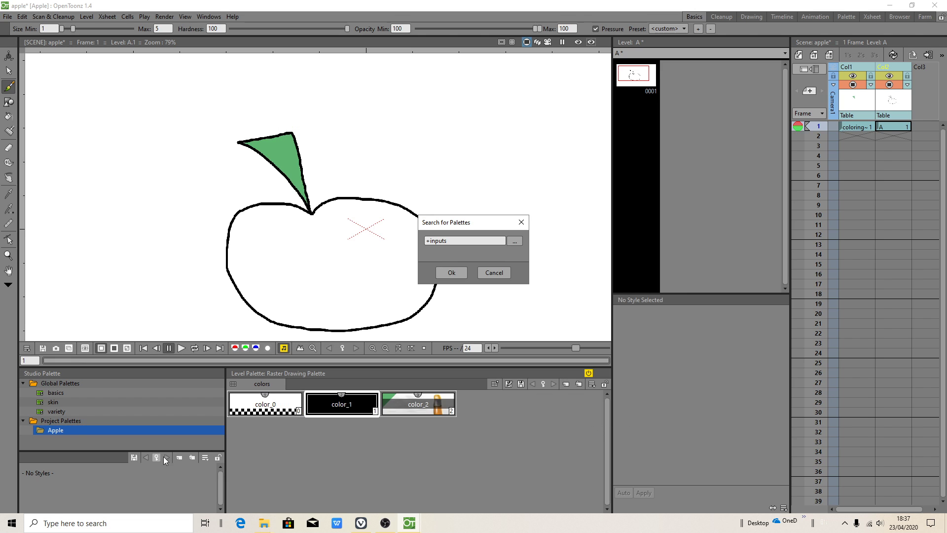
click(449, 272)
Select the "my colors" project palette and add it to level A's palette as a new page.
scroll(70, 433, down, 1)
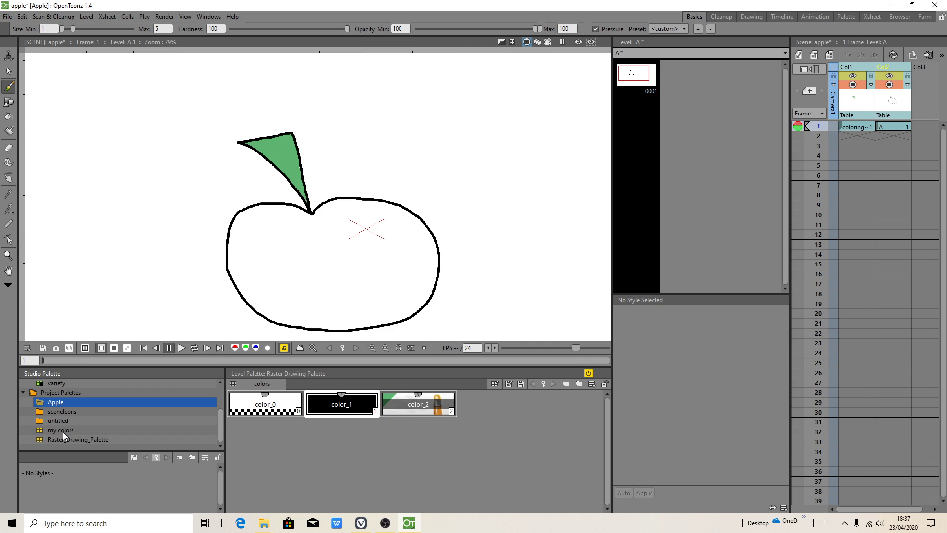
click(59, 431)
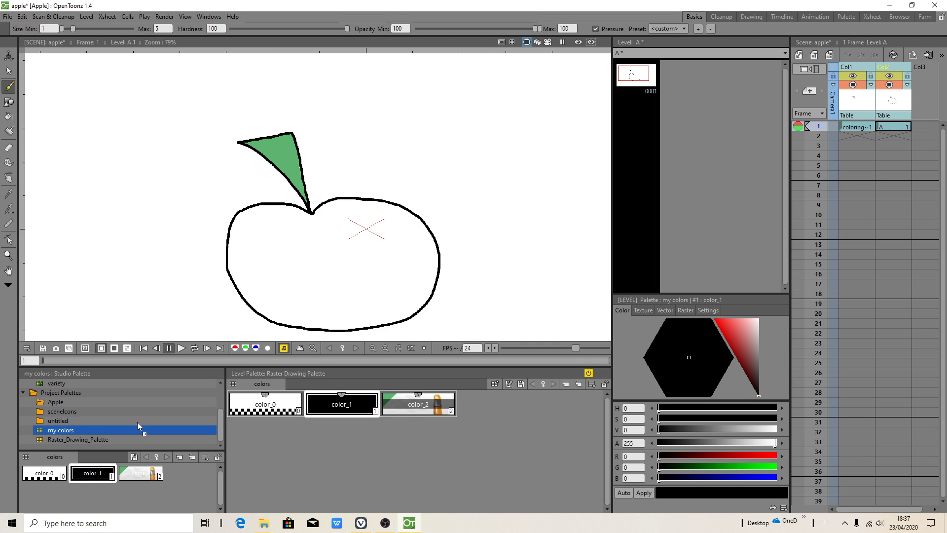
drag(137, 427, 308, 380)
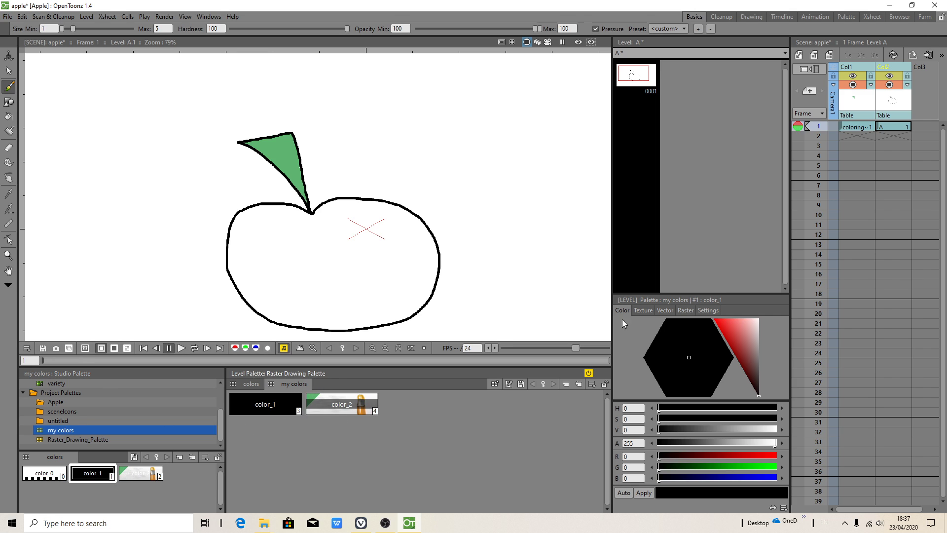
Go to frame 2 of Col2, turn on onion skin for frame 1, and open the Onion Skin preferences.
click(890, 135)
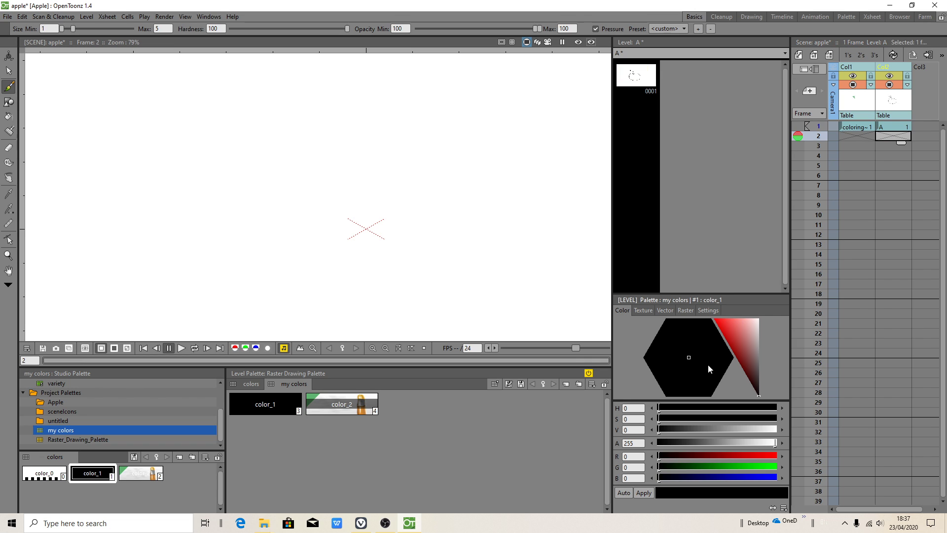
click(798, 126)
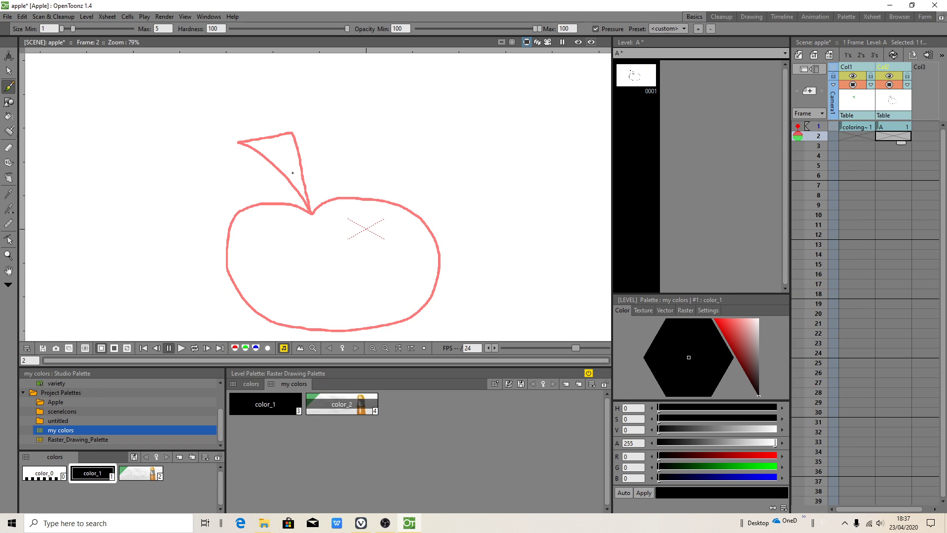
click(8, 17)
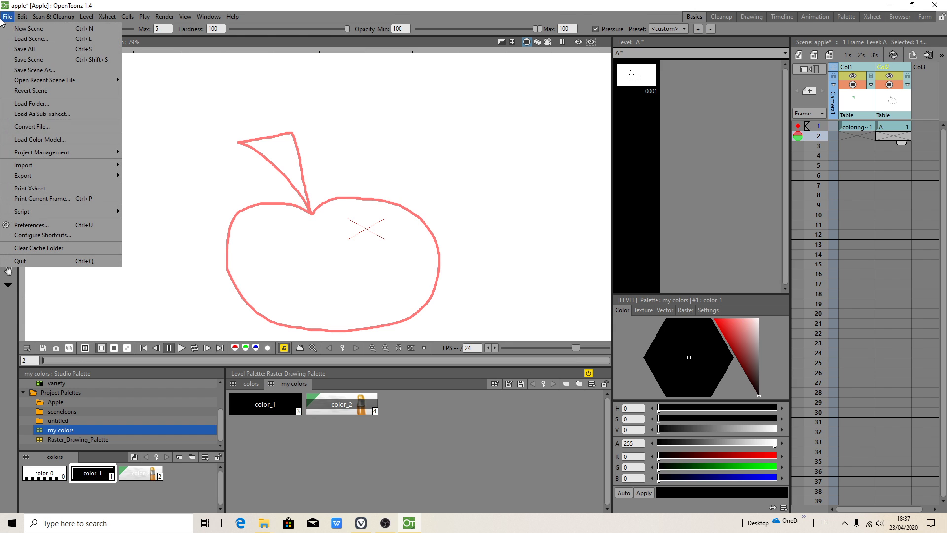
click(35, 226)
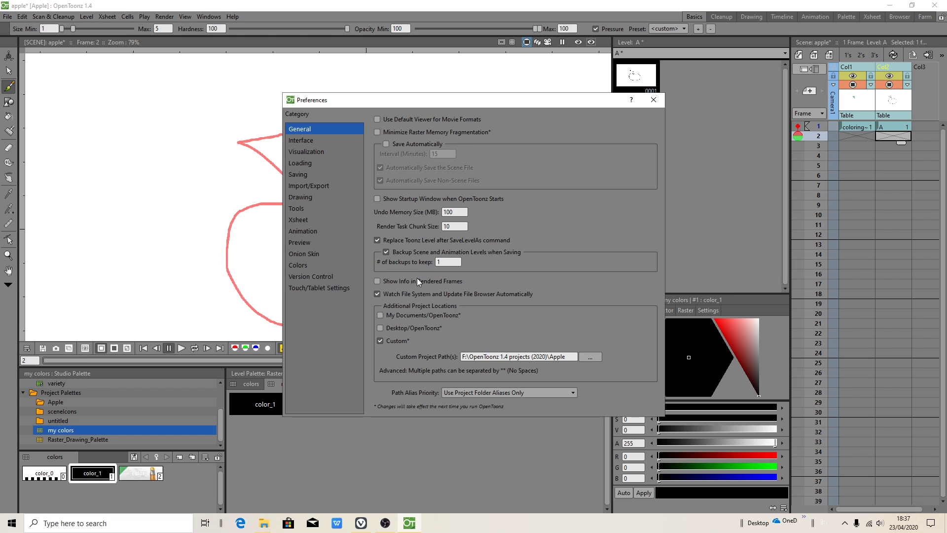
click(309, 256)
Set the onion skin paper thickness to 97 and move the preferences dialog aside from the apple.
click(471, 136)
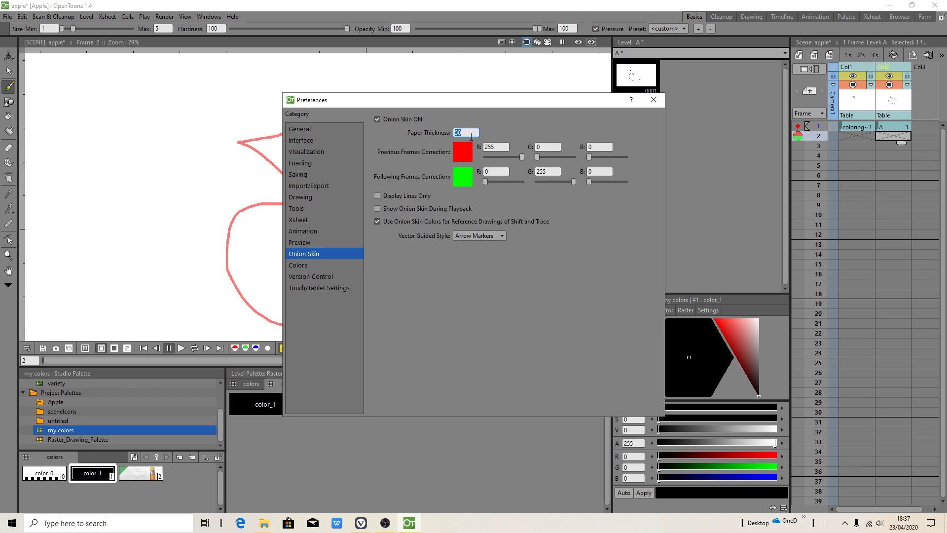
text(97)
click(501, 149)
drag(429, 101, 584, 96)
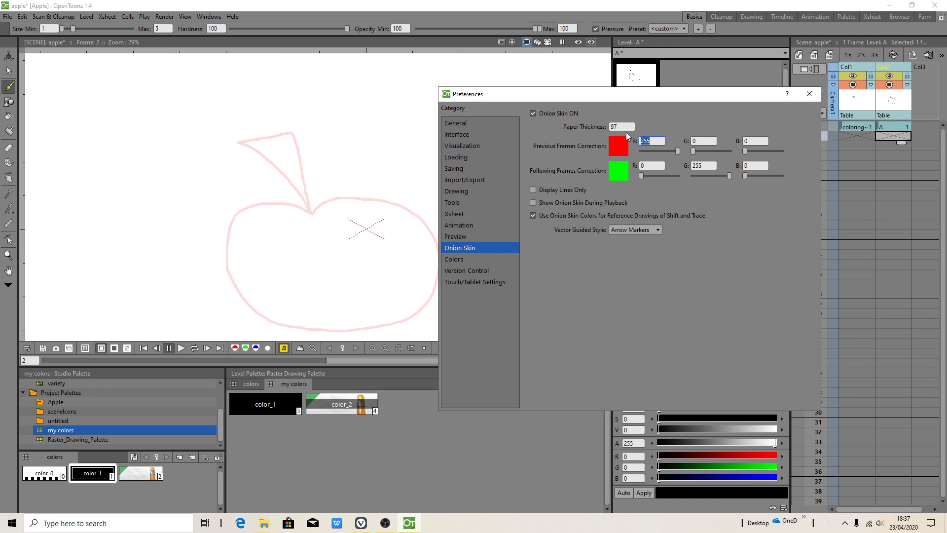
Change the onion skin color for previous frames to a pale green with RGB 196, 214, 167.
click(619, 146)
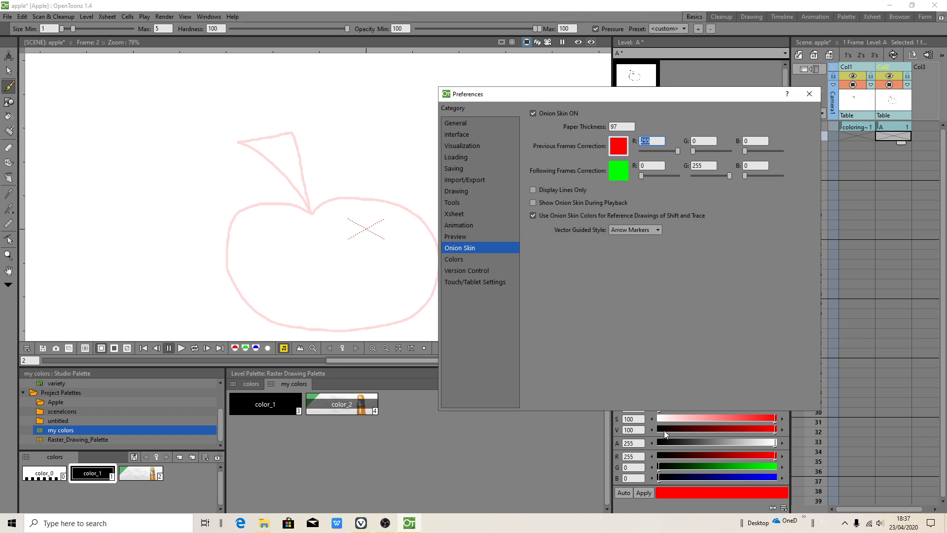
drag(688, 101, 428, 233)
click(706, 333)
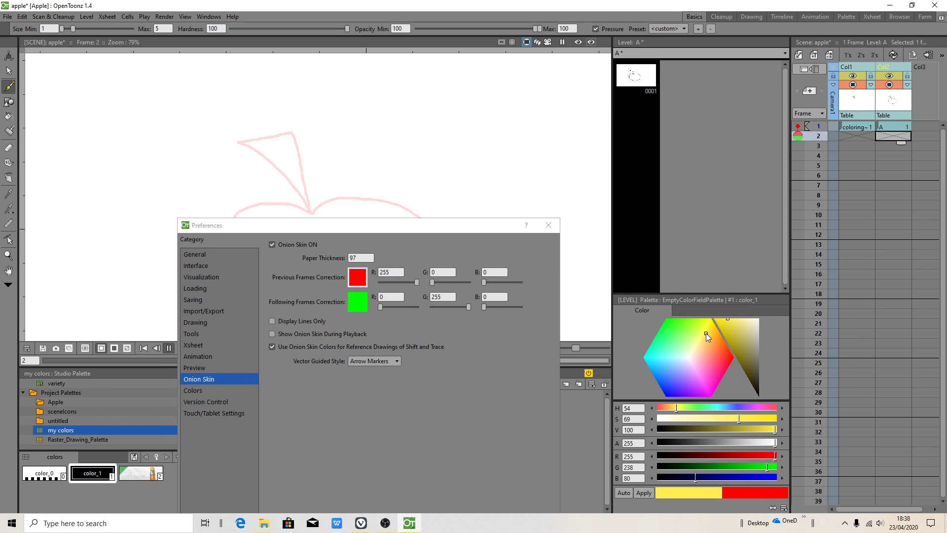
click(738, 319)
mouse_move(698, 333)
mouse_down()
mouse_move(692, 325)
mouse_move(742, 317)
mouse_move(750, 330)
mouse_up()
click(735, 323)
click(644, 493)
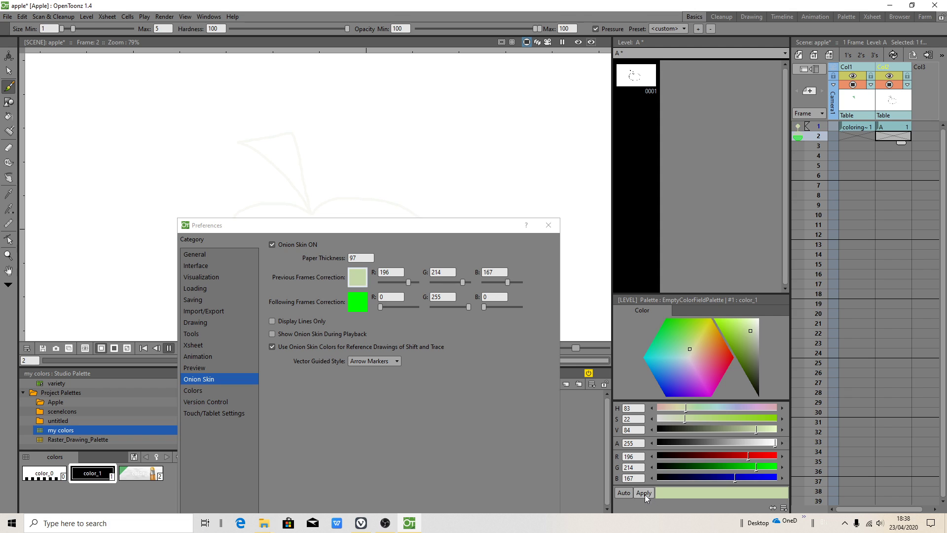
Set the onion skin paper thickness to 91 and move the preferences dialog clear of the drawing.
double_click(361, 258)
click(361, 257)
key(shift+Left)
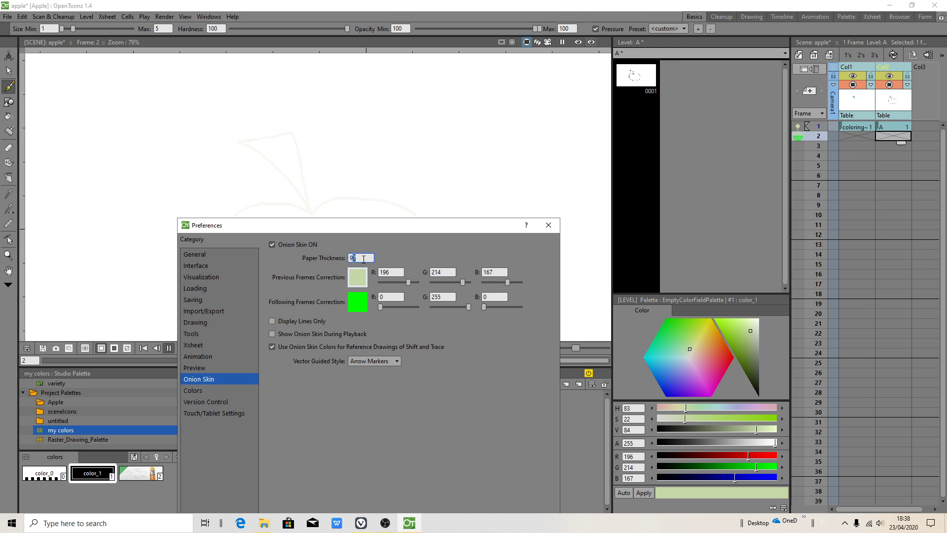
text(1)
key(Return)
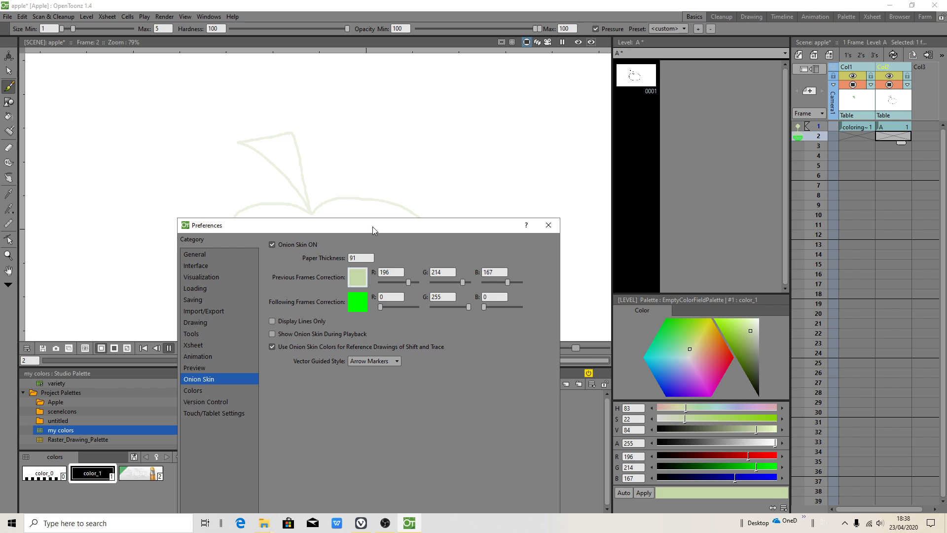
mouse_move(373, 230)
mouse_down()
mouse_move(599, 96)
mouse_move(367, 286)
mouse_up()
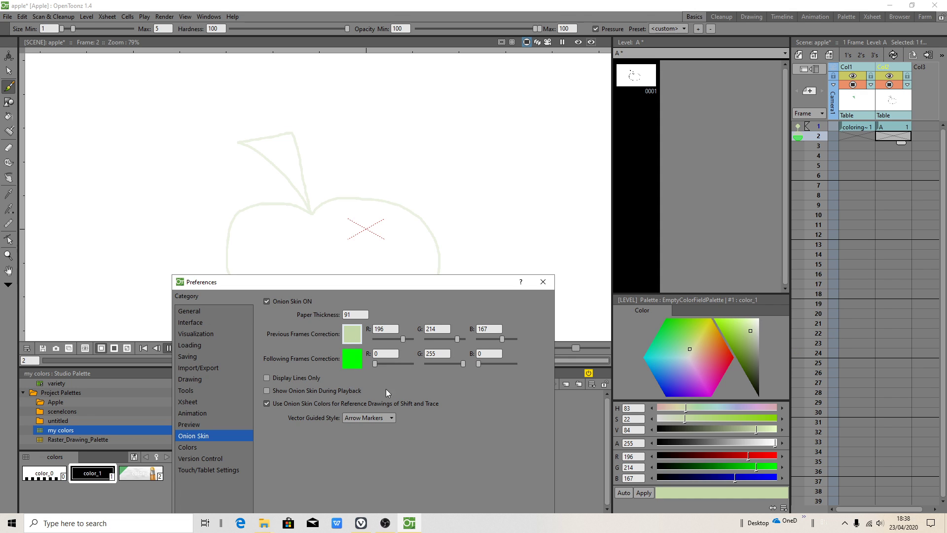
Enable Display Lines Only and Show Onion Skin During Playback in the onion skin preferences.
click(268, 379)
drag(437, 281, 434, 230)
click(392, 299)
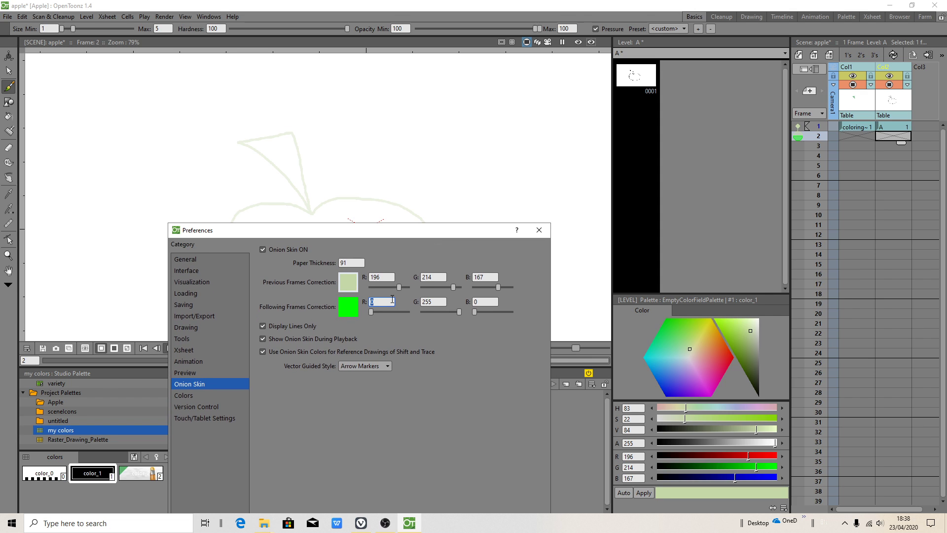
key(Return)
drag(269, 232, 214, 110)
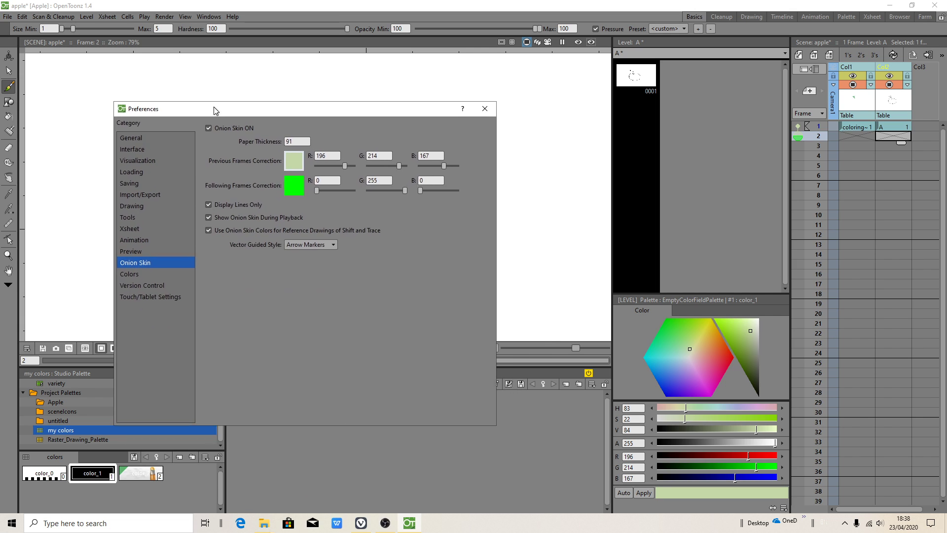
Look through the General, Loading and Saving preferences and bring up the Import/Export preferences.
click(134, 141)
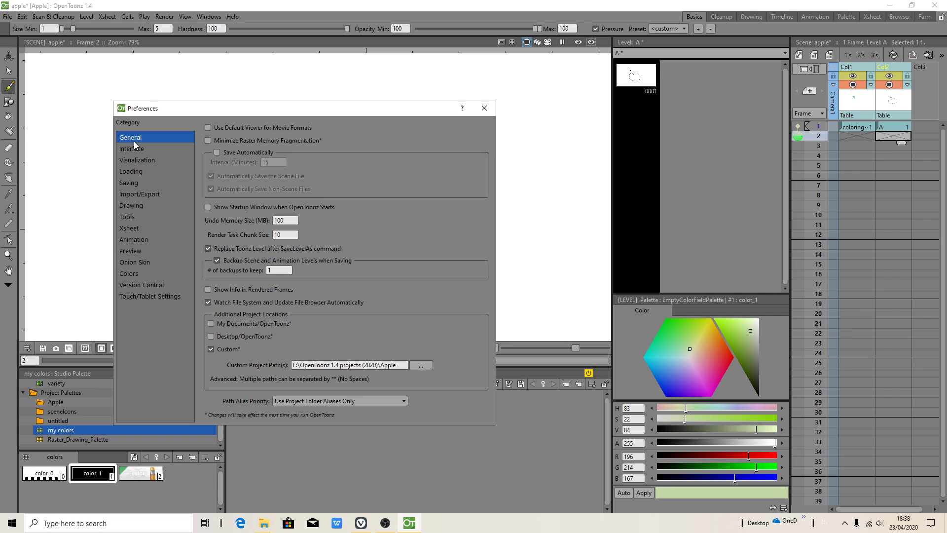
click(127, 171)
click(134, 186)
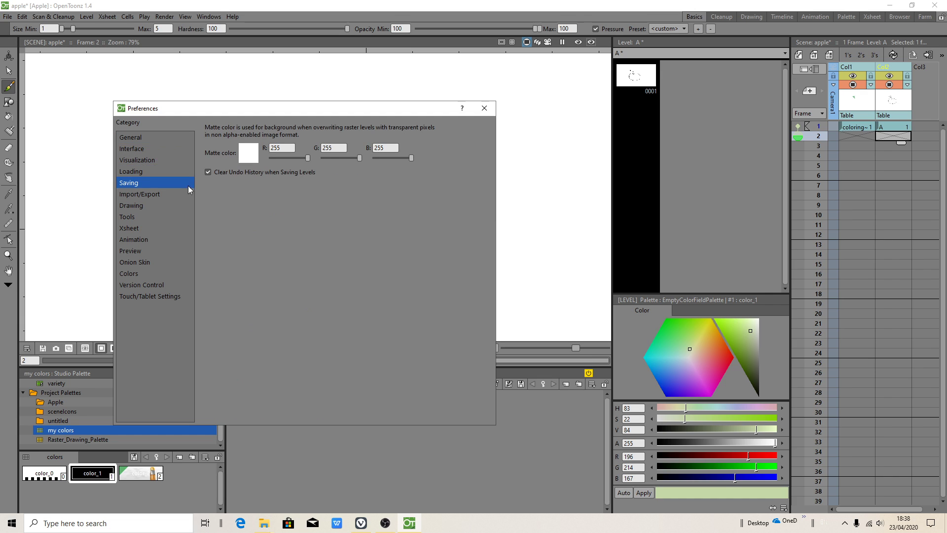
click(144, 195)
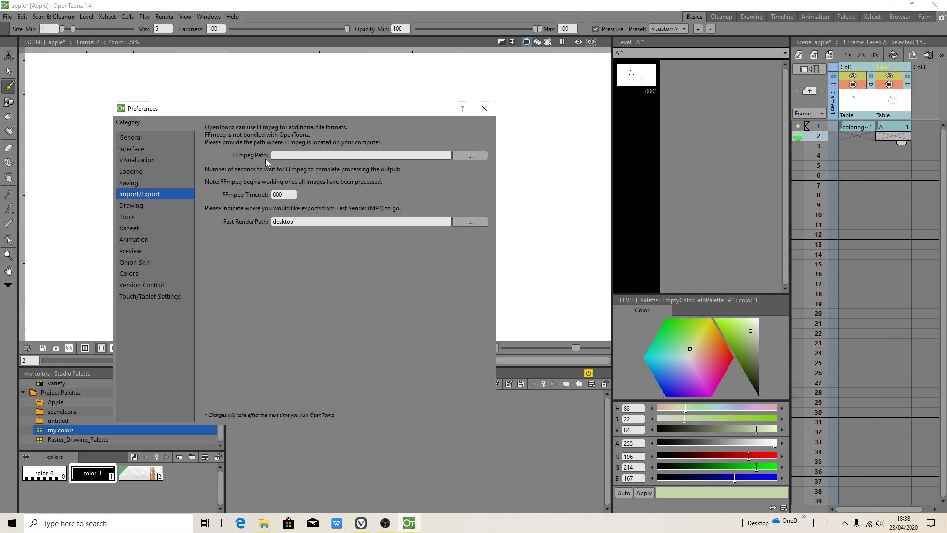
click(466, 157)
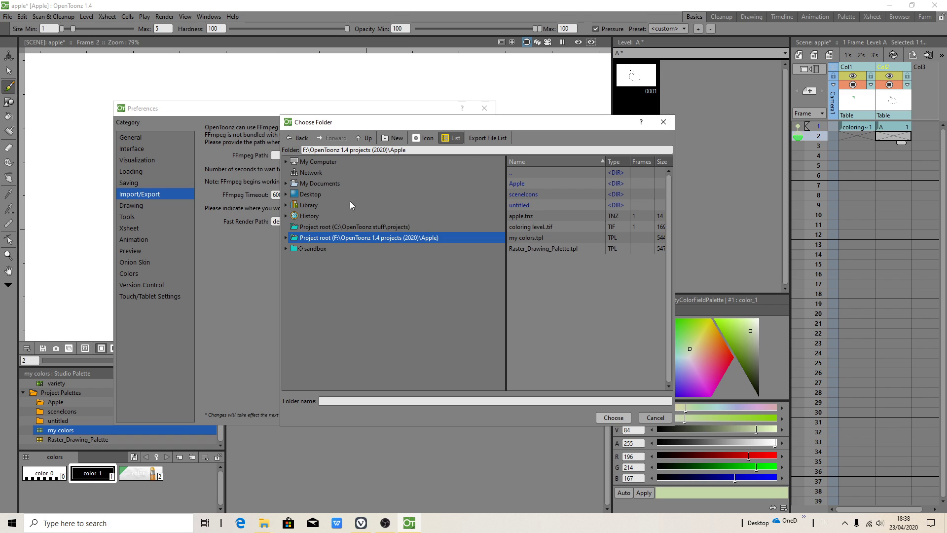
click(287, 162)
click(293, 172)
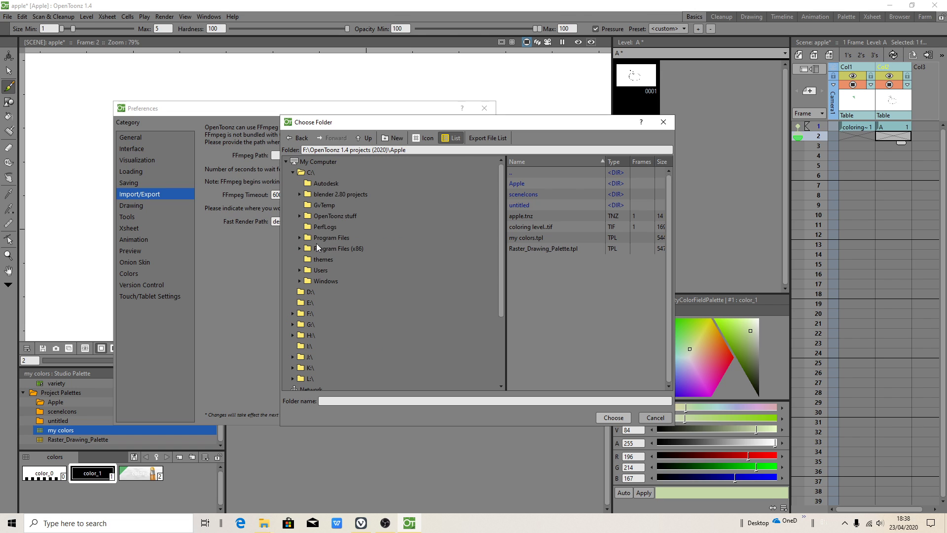
click(300, 238)
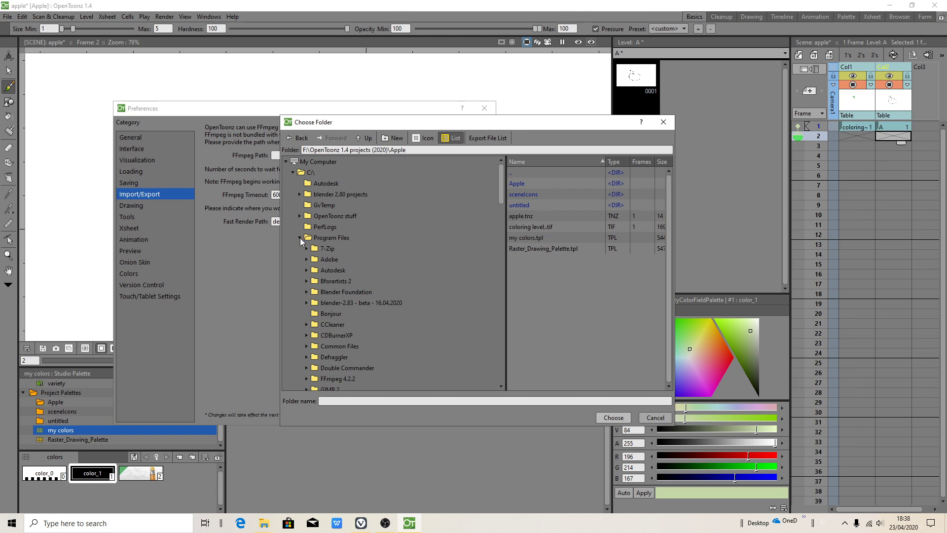
scroll(389, 301, down, 2)
click(314, 314)
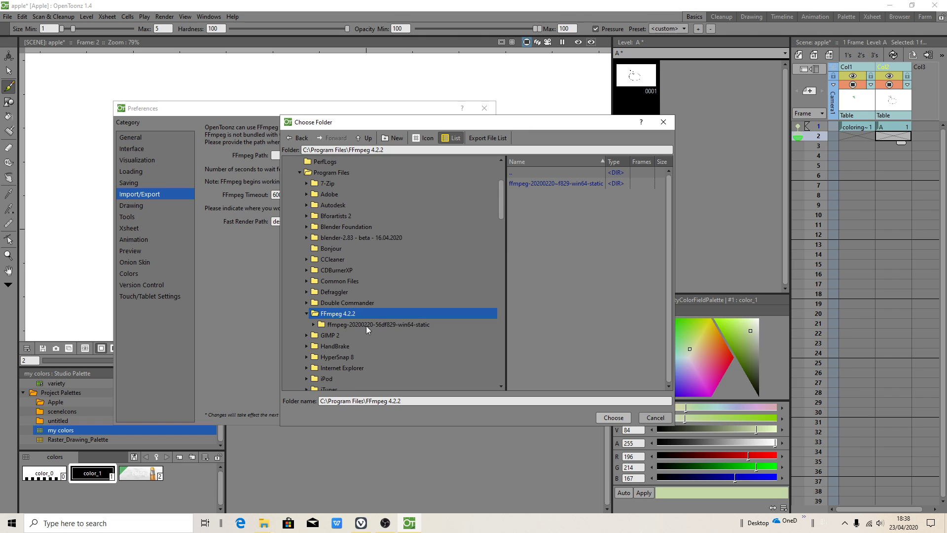
click(333, 326)
click(341, 336)
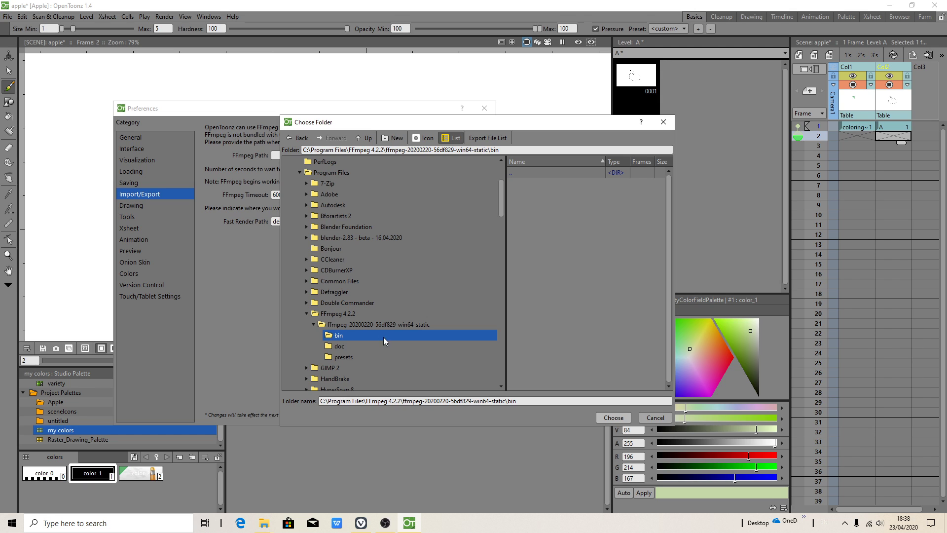
click(612, 418)
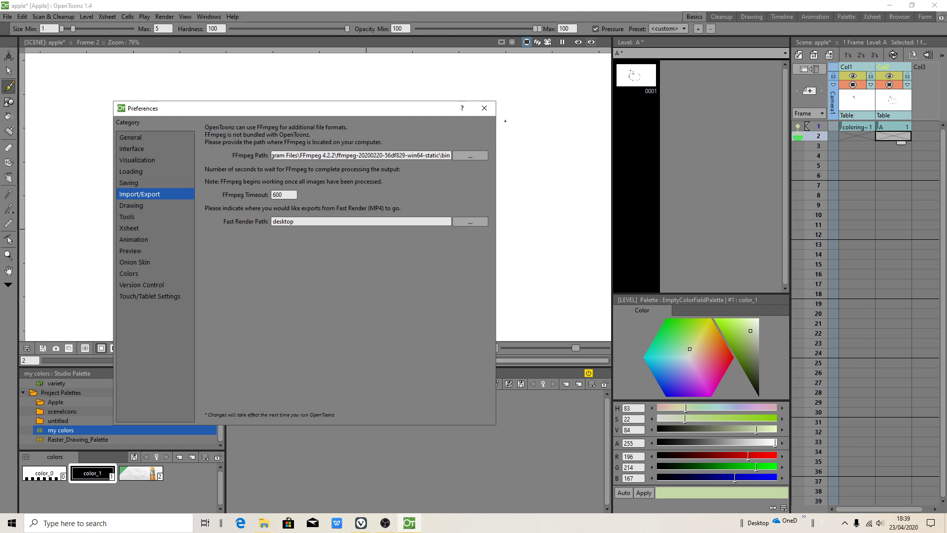
click(485, 108)
Select the coloring level cell in frame 1 and save the scene with all its levels.
click(859, 129)
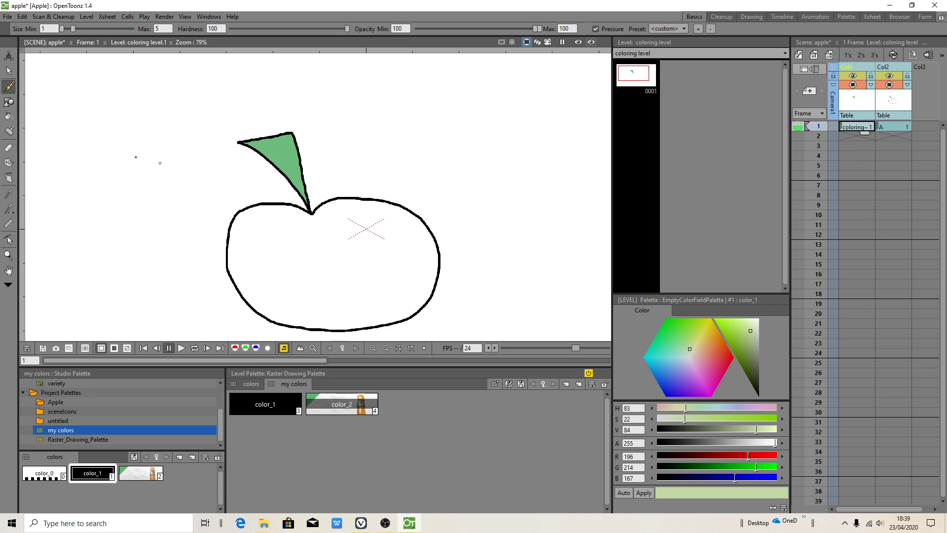
click(7, 16)
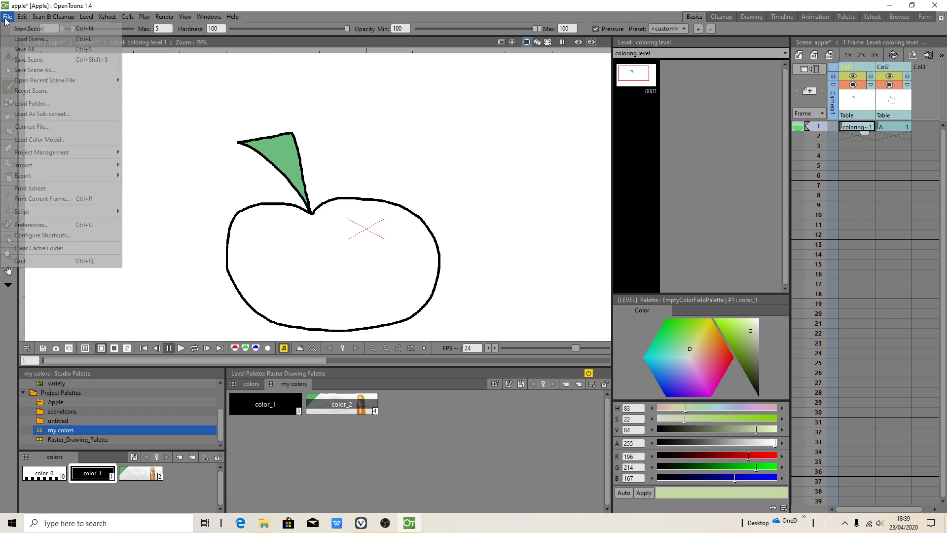
click(40, 51)
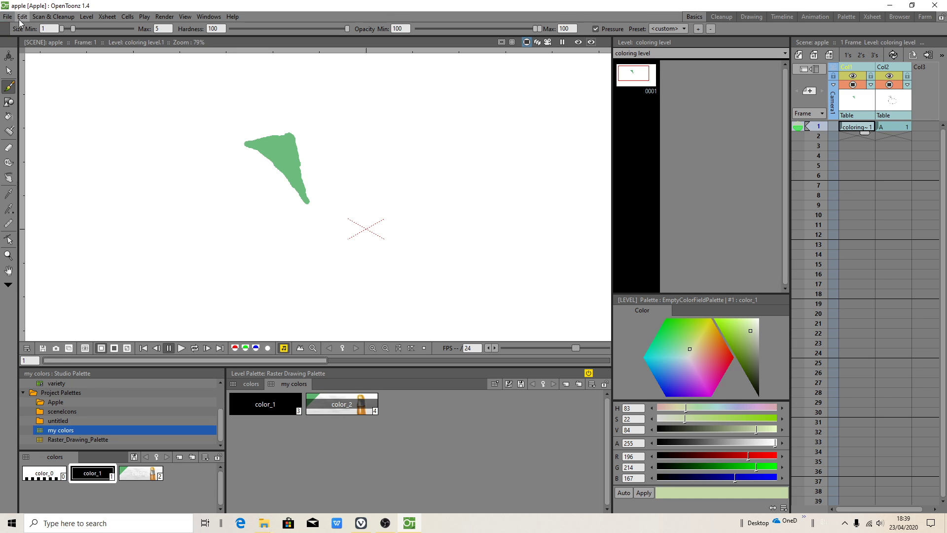
Select the level A cell in frame 1 and quit OpenToonz, discarding the remaining changes.
click(897, 127)
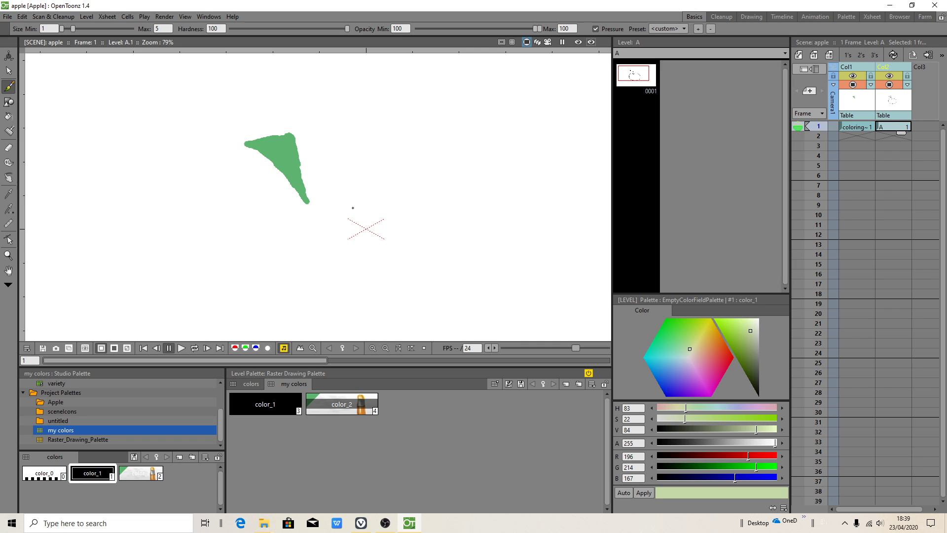
click(7, 17)
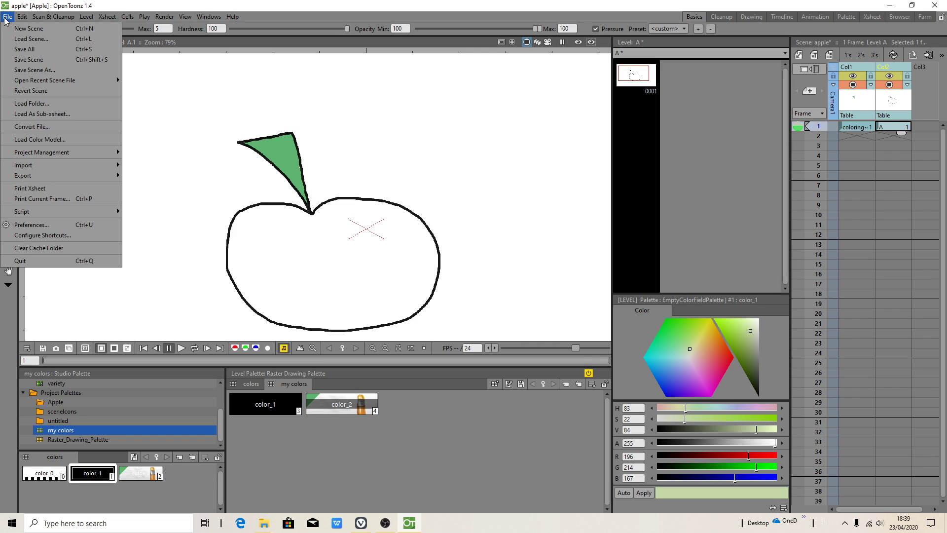
click(34, 261)
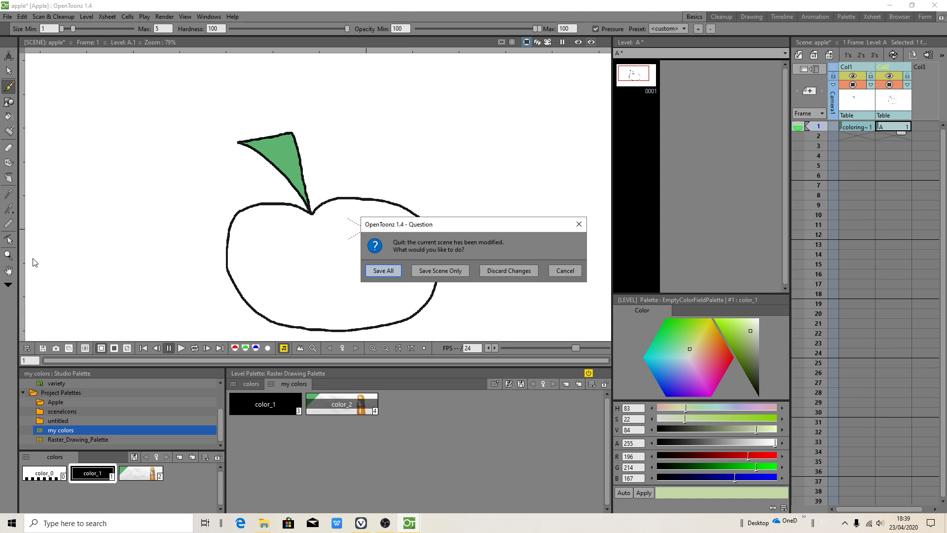
click(503, 272)
click(491, 285)
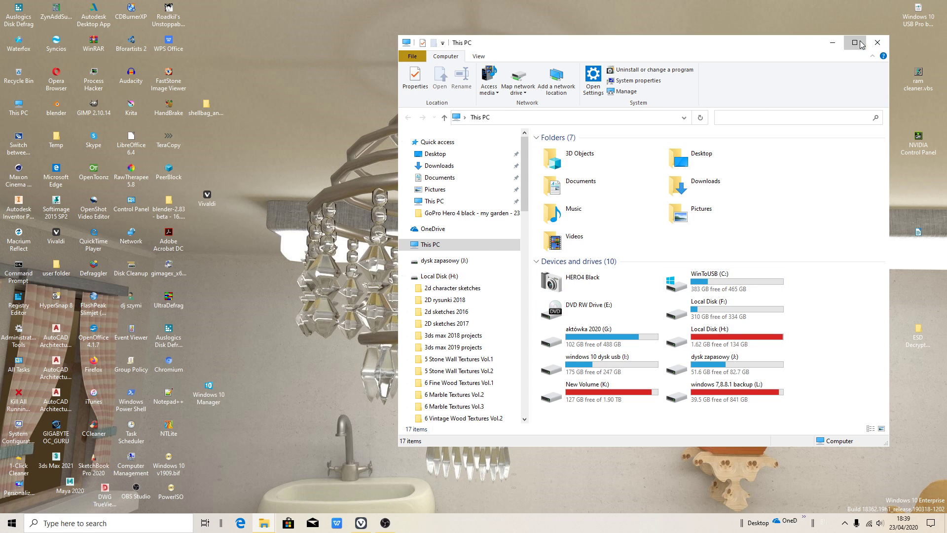
Maximize the This PC window and relaunch OpenToonz from the installed programs.
click(854, 42)
key(super)
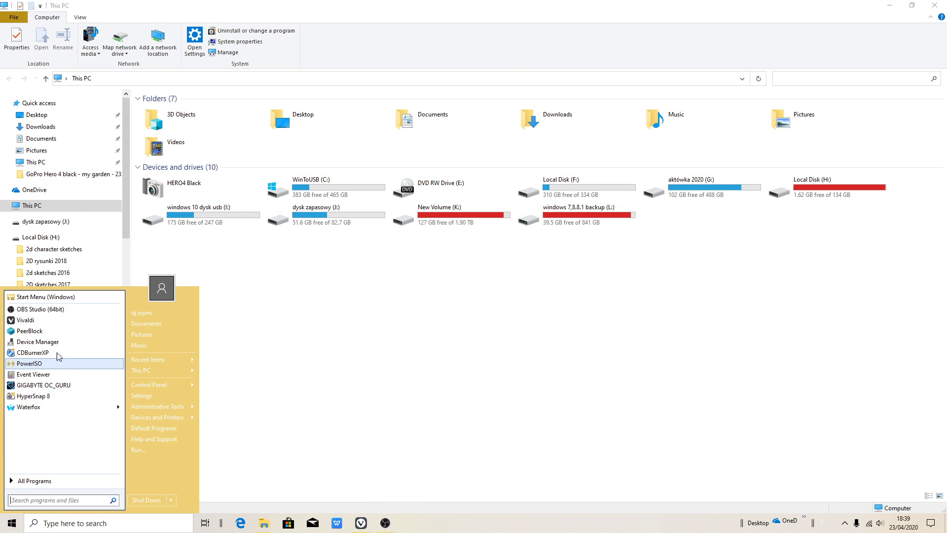
click(47, 479)
scroll(37, 404, down, 10)
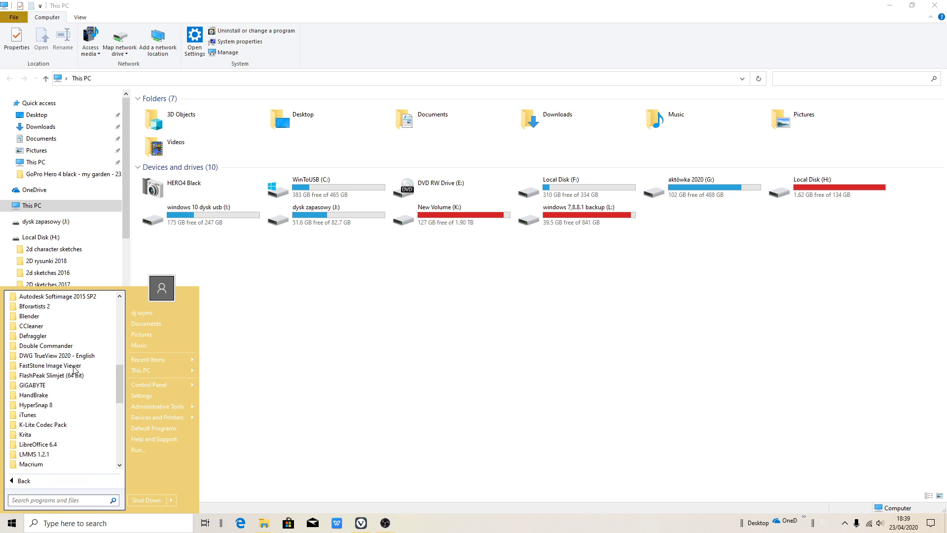
scroll(54, 410, down, 5)
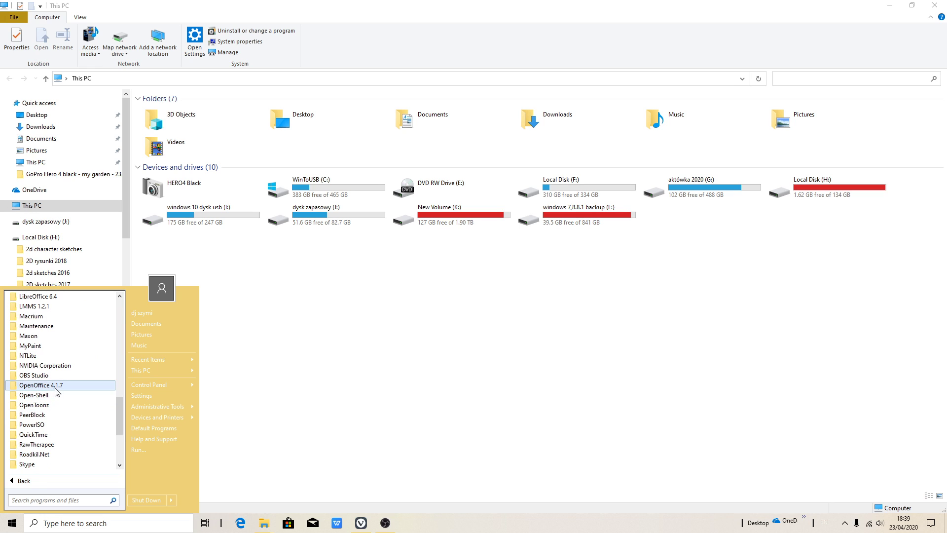
click(54, 405)
click(60, 420)
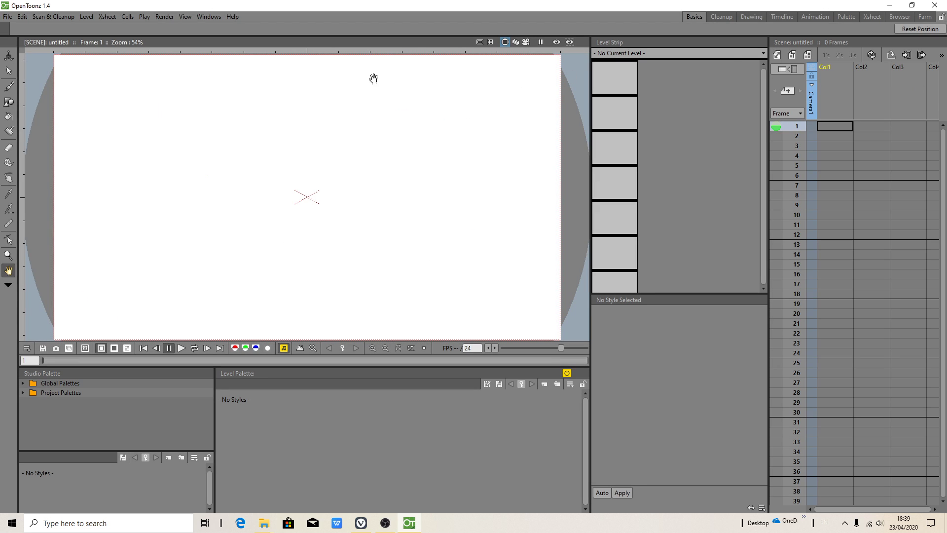
Load the scene apple.tnz from the Apple project folder.
click(7, 16)
click(36, 41)
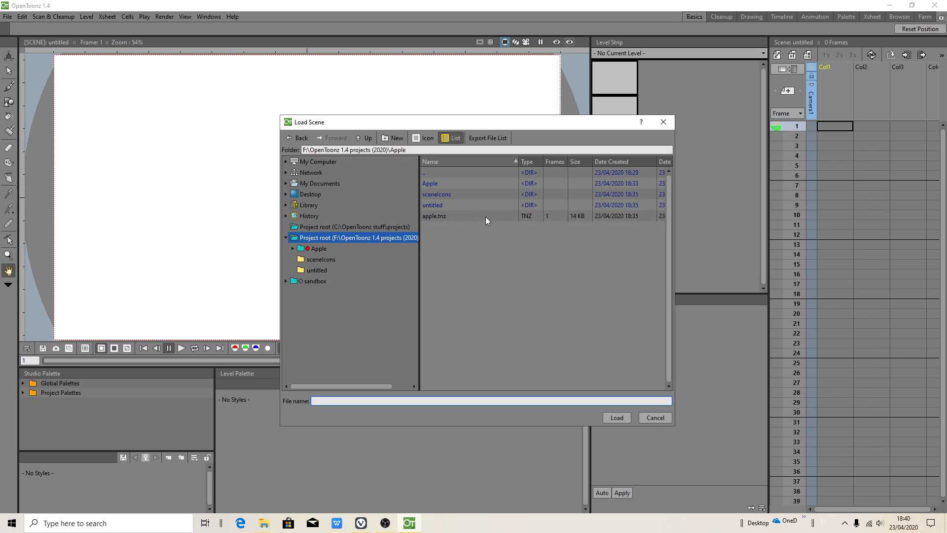
click(437, 216)
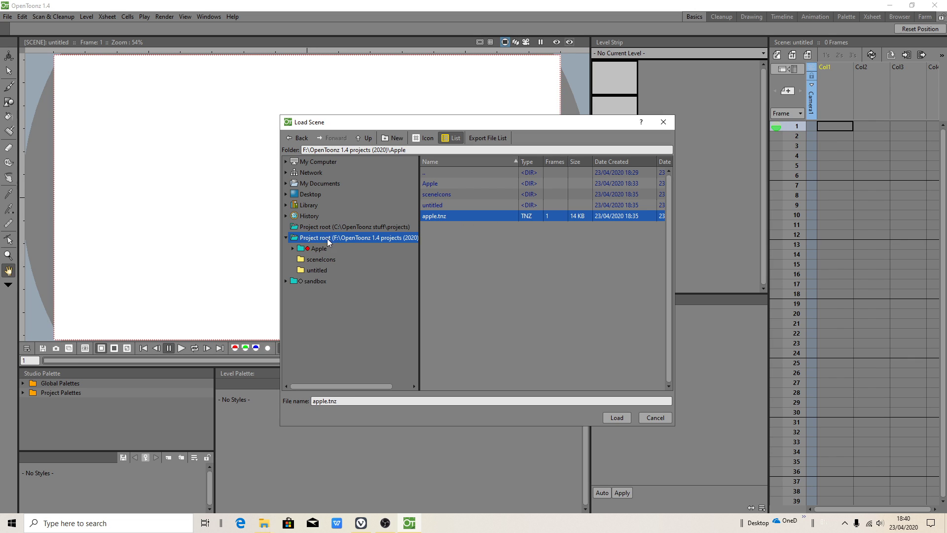
click(616, 418)
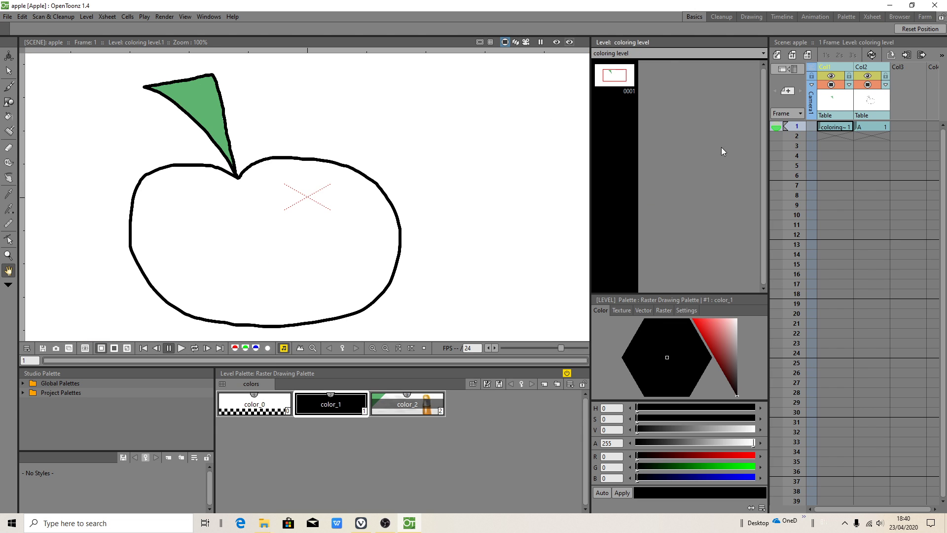
scroll(201, 177, down, 1)
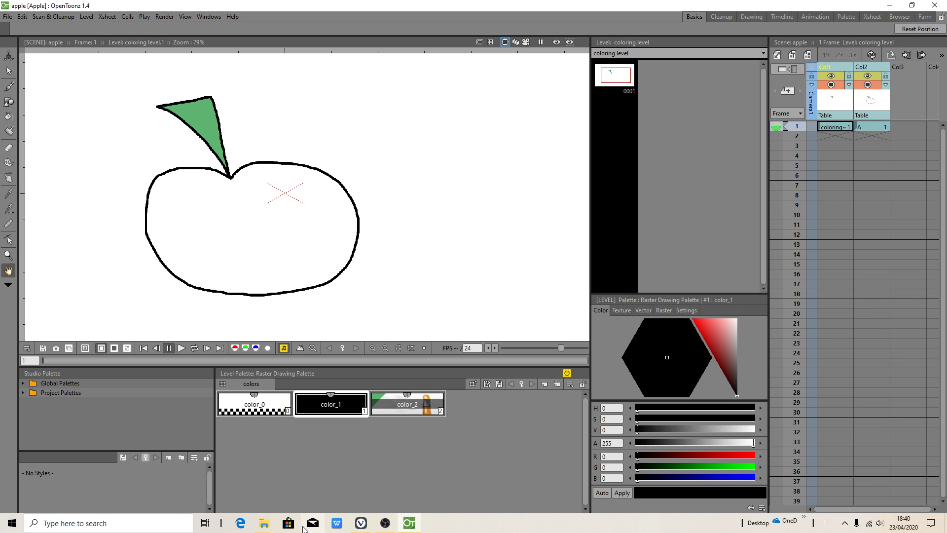
Switch to File Explorer and open the Apple folder inside OpenToonz 1.4 projects (2020) on Local Disk (F:).
click(266, 527)
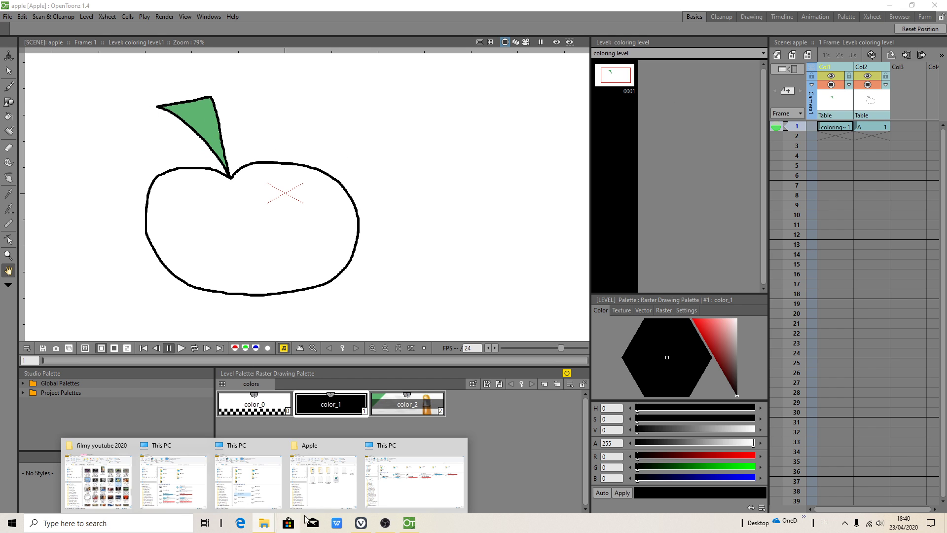
click(414, 479)
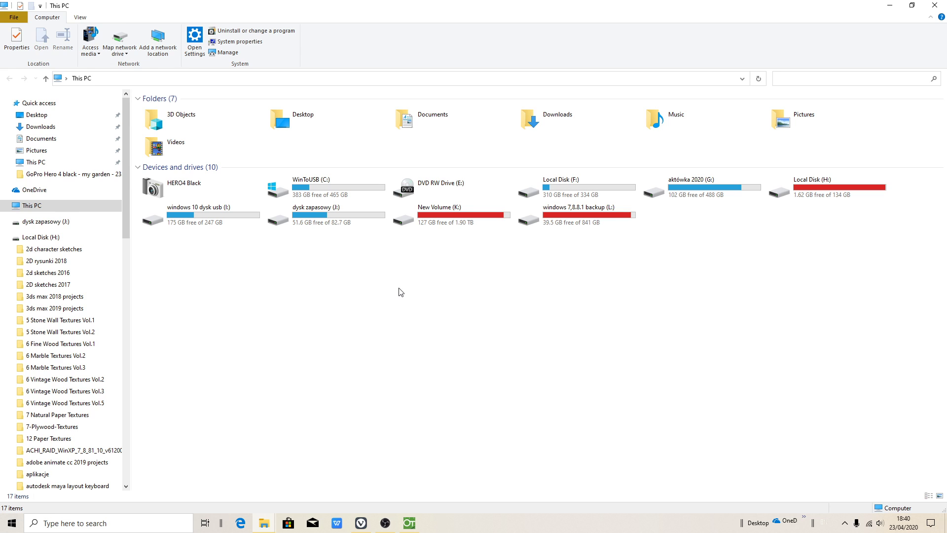
double_click(581, 187)
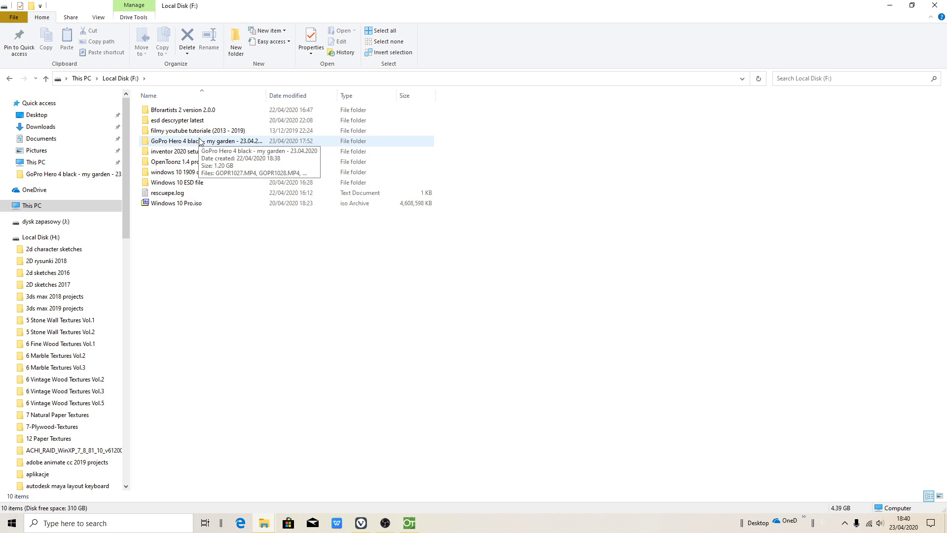
double_click(184, 163)
double_click(161, 113)
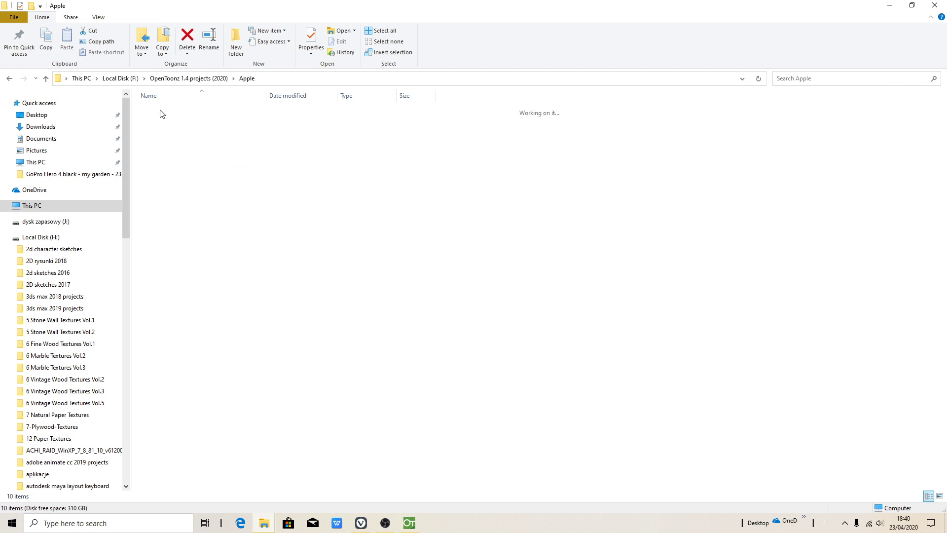
Display the contents of the Apple folder as large icons.
right_click(226, 154)
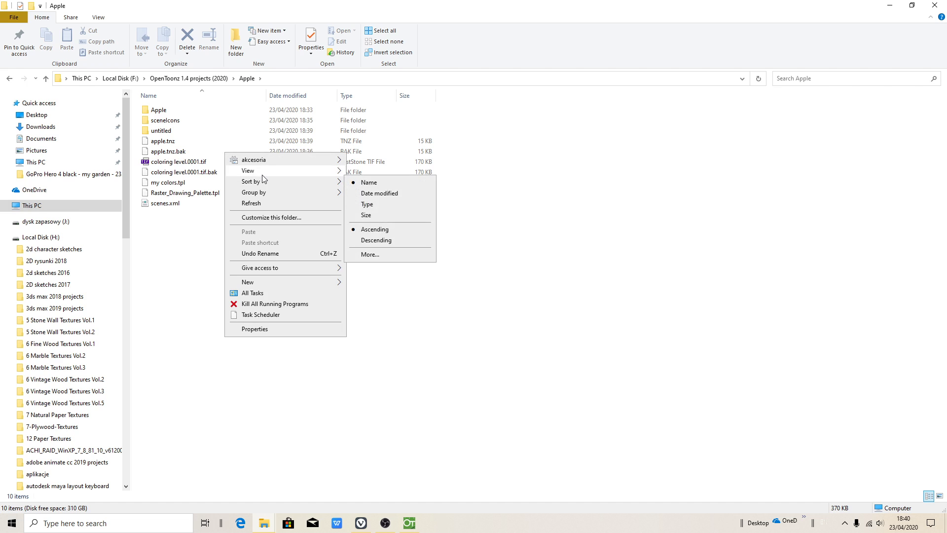
mouse_move(276, 170)
click(375, 182)
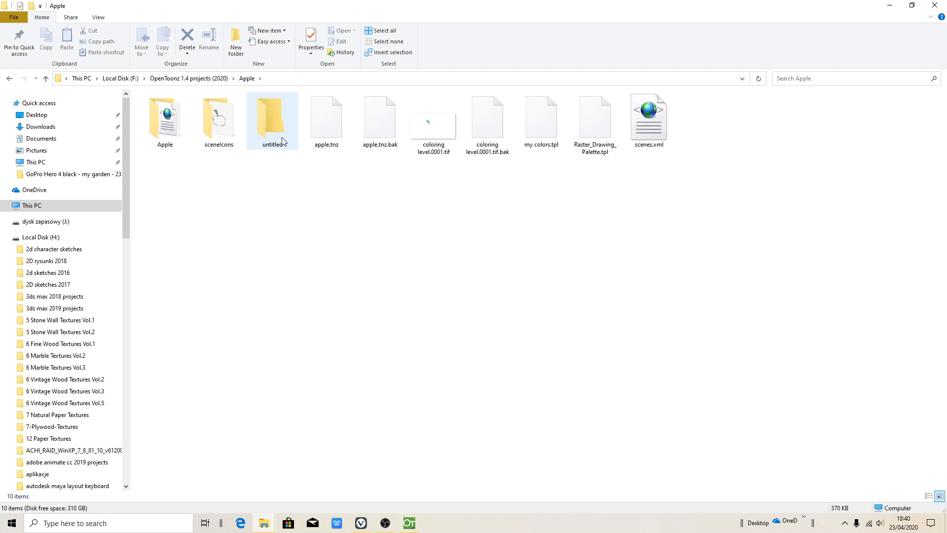
Examine the saved project files in the Apple folder: the scene, the coloring level image and the two palettes.
click(336, 133)
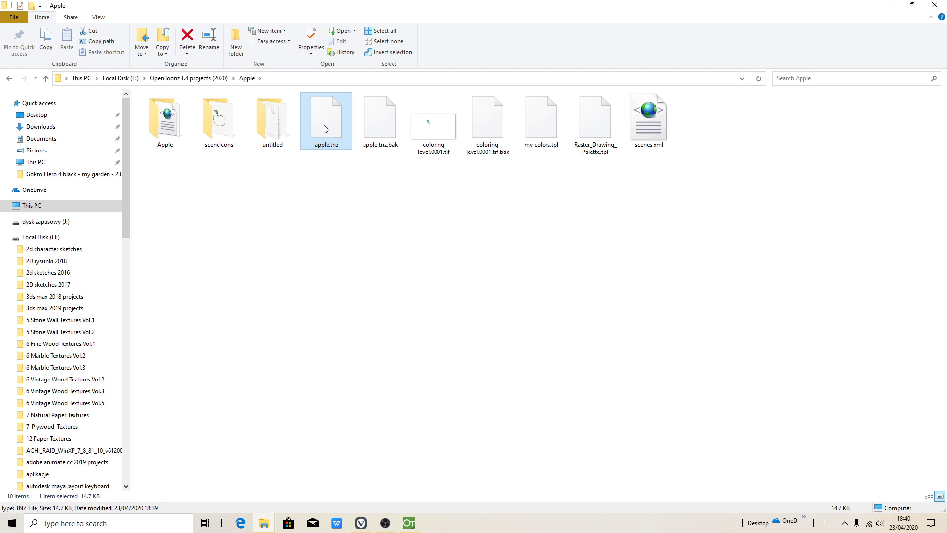
click(439, 129)
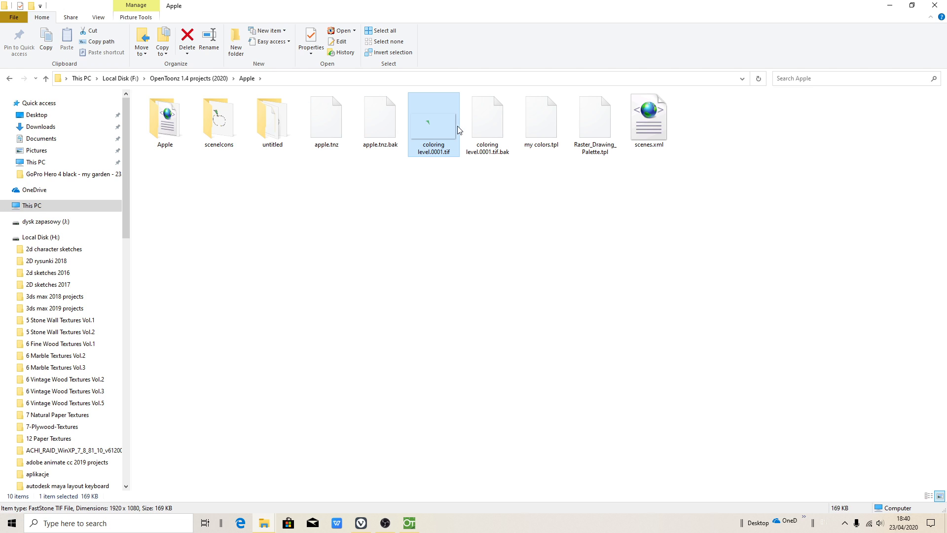
click(549, 121)
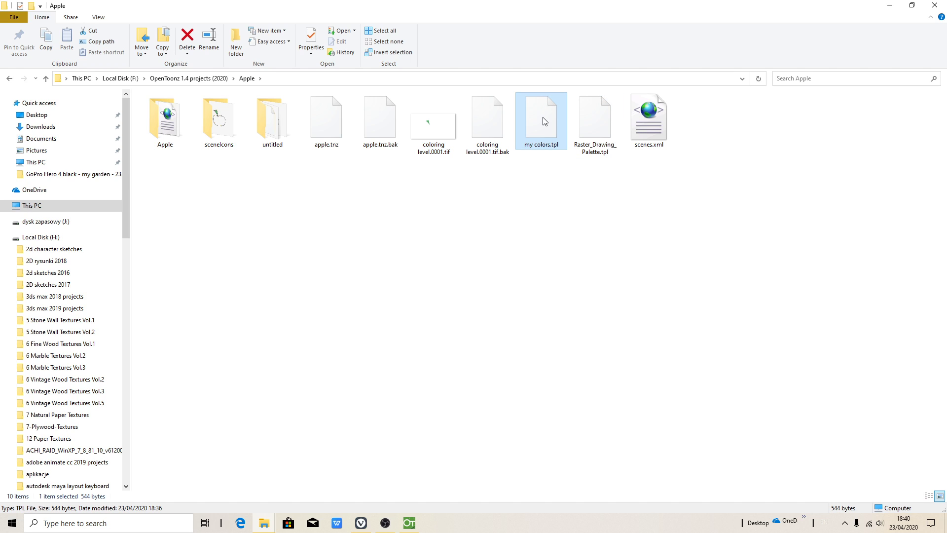
click(591, 121)
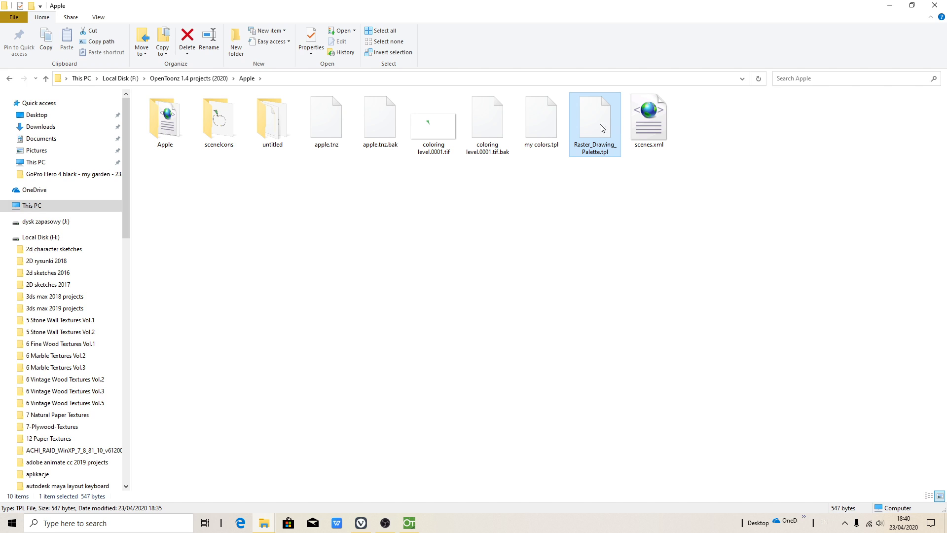
click(678, 127)
click(428, 132)
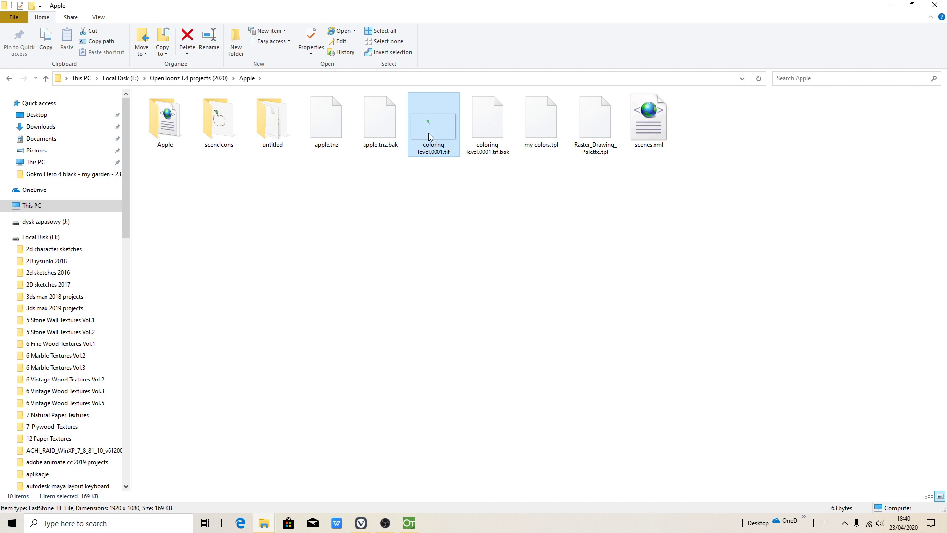
Look inside the sceneIcons folder at the scene's thumbnail image and return to the Apple folder.
double_click(217, 126)
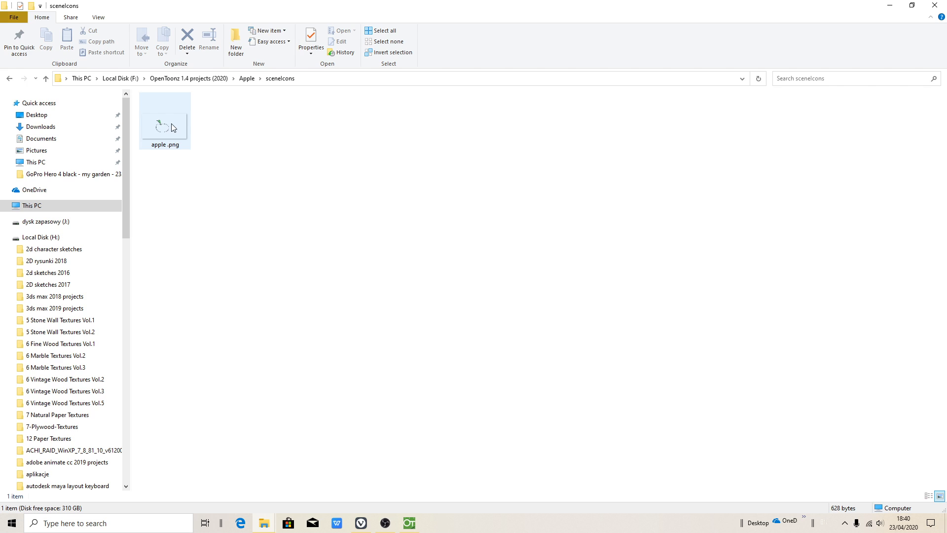
key(alt+Left)
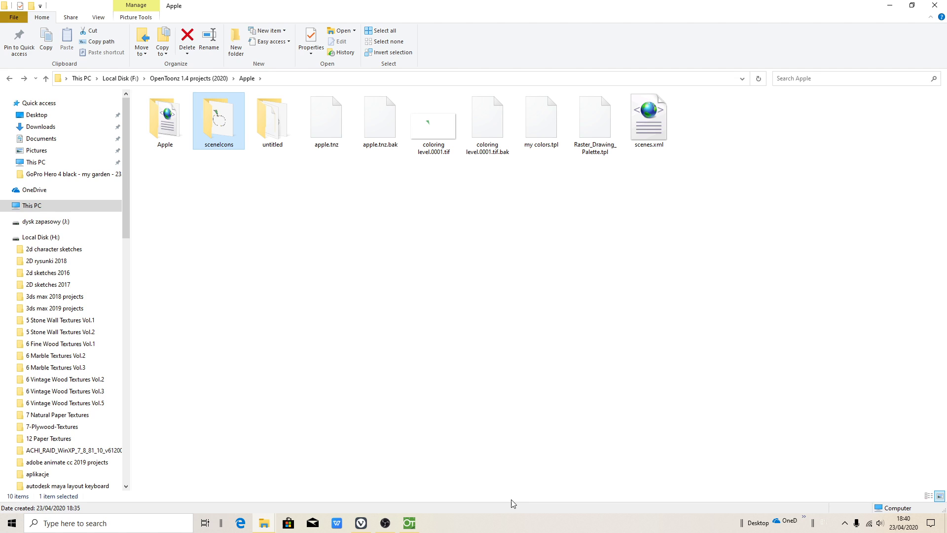
Switch back to OpenToonz and check the program's version information, closing the dialog when done.
click(409, 523)
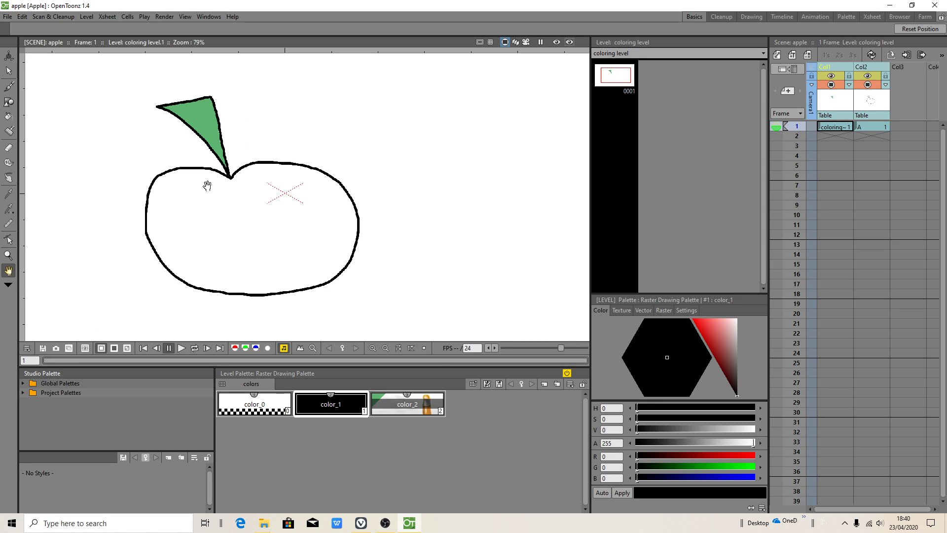
click(232, 16)
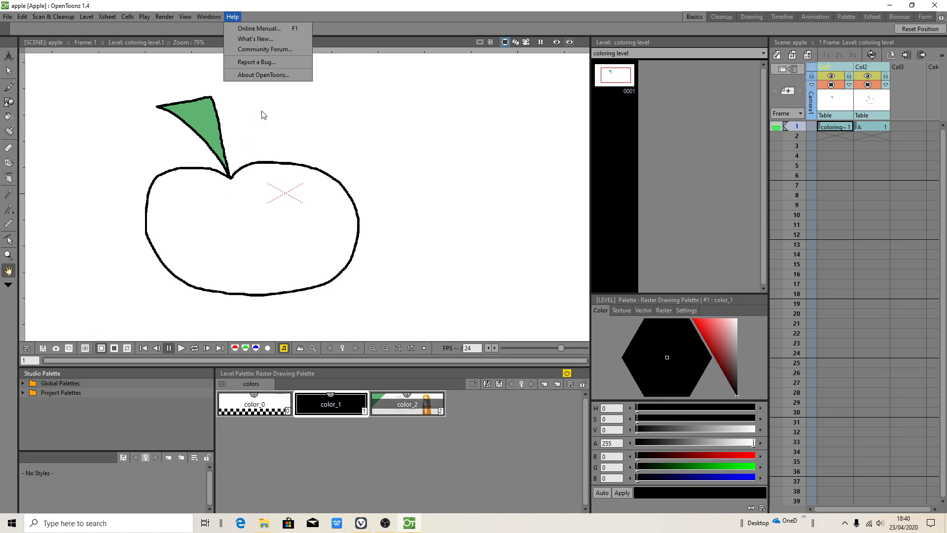
click(251, 76)
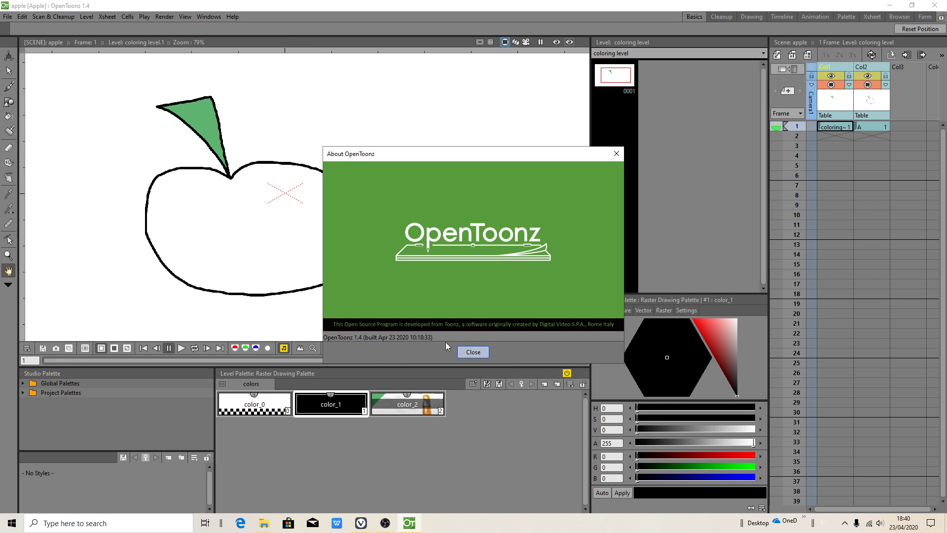
click(474, 352)
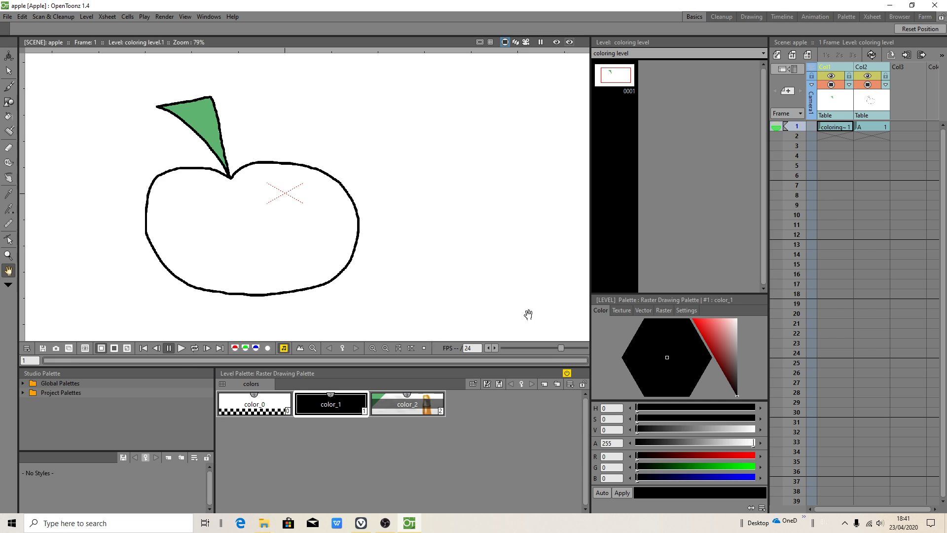
Select frame 1 of level A in the second Xsheet column.
click(867, 126)
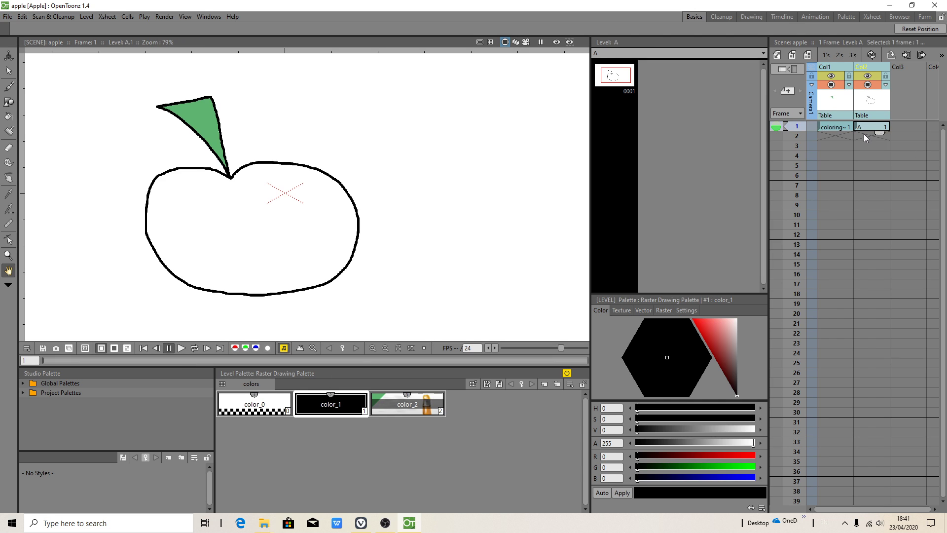
scroll(126, 246, up, 1)
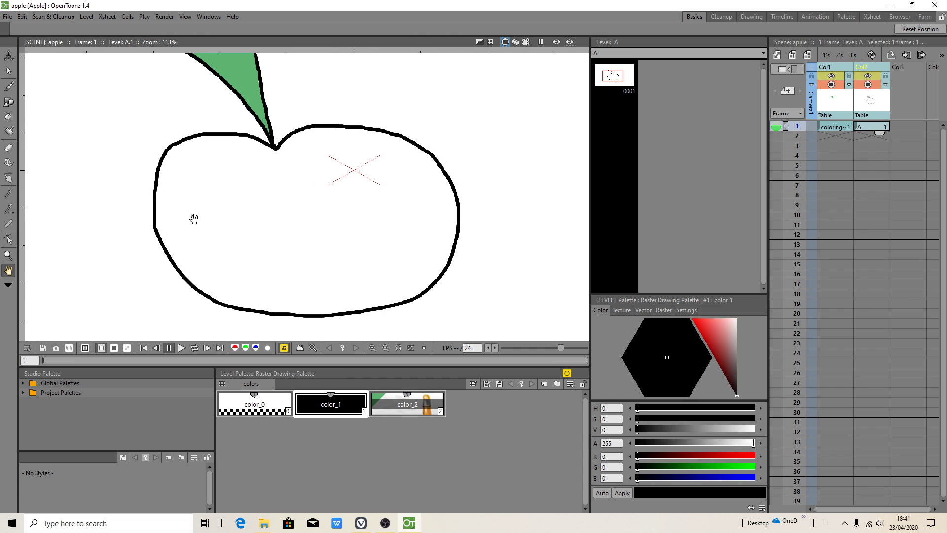
scroll(204, 241, down, 1)
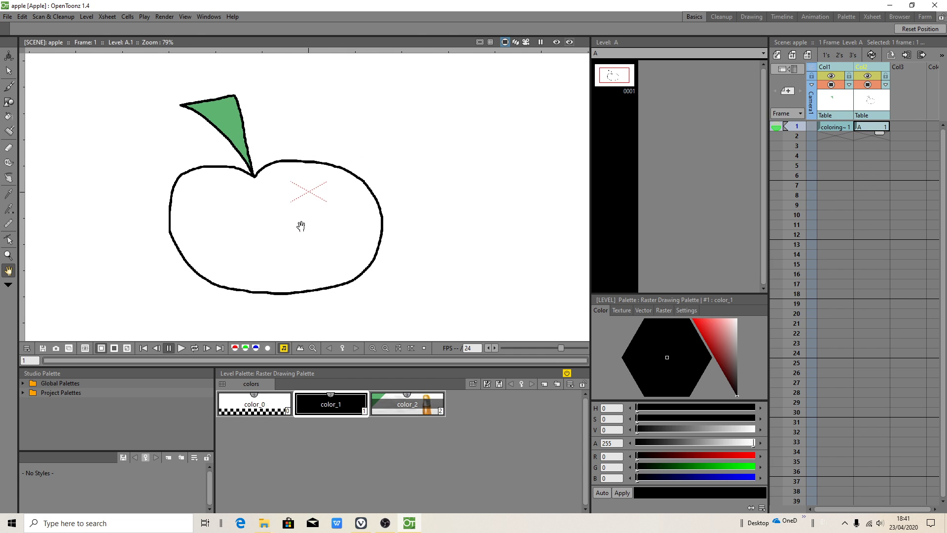
click(385, 523)
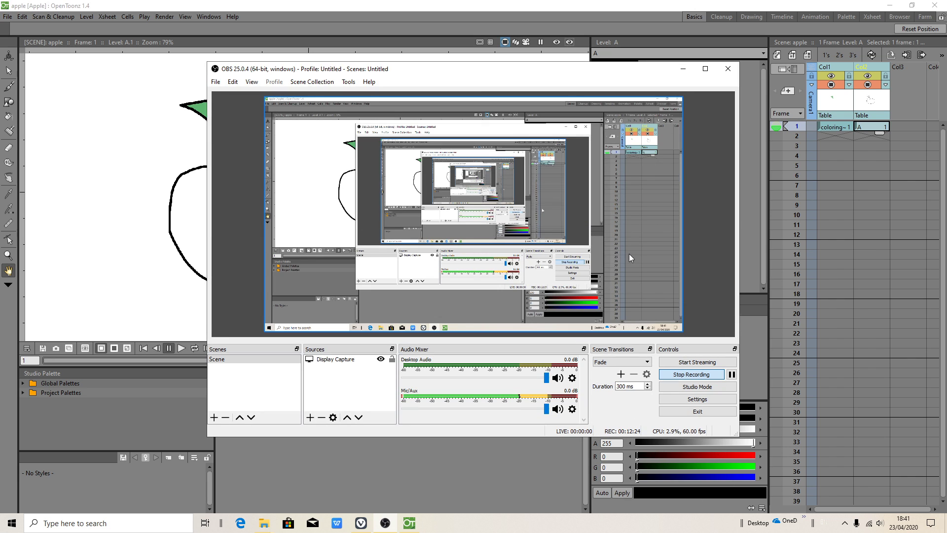
click(685, 72)
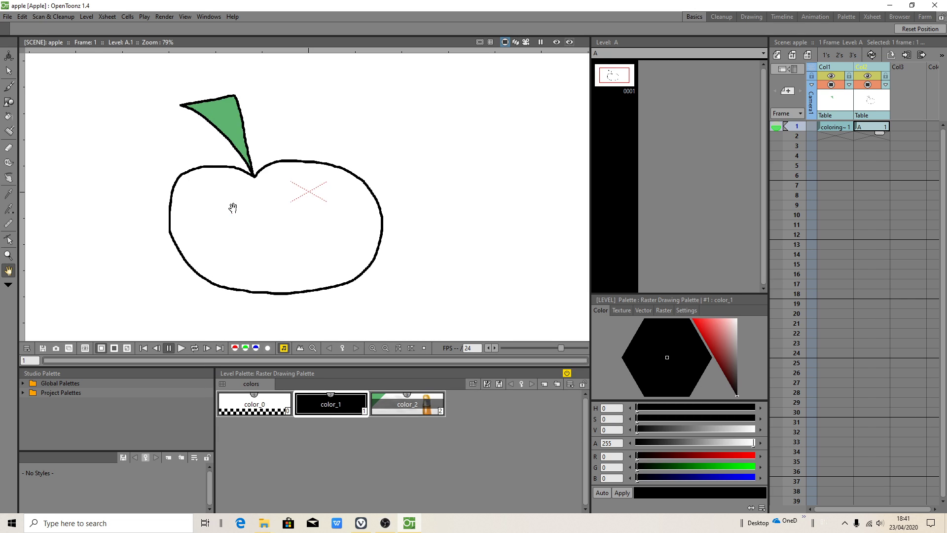
Draw a face inside the apple outline with the black brush: two eyes with pupils, a nose and a wide smiling mouth.
scroll(233, 205, up, 1)
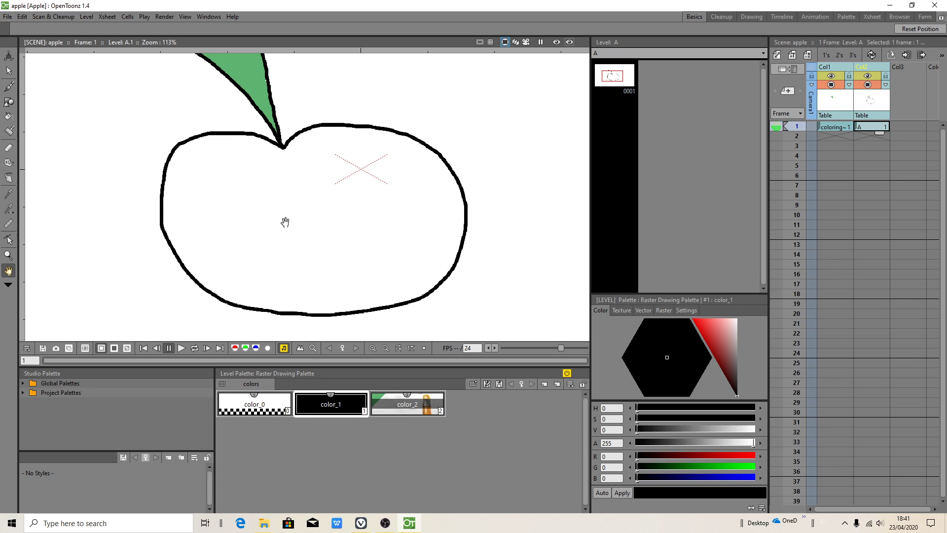
click(9, 86)
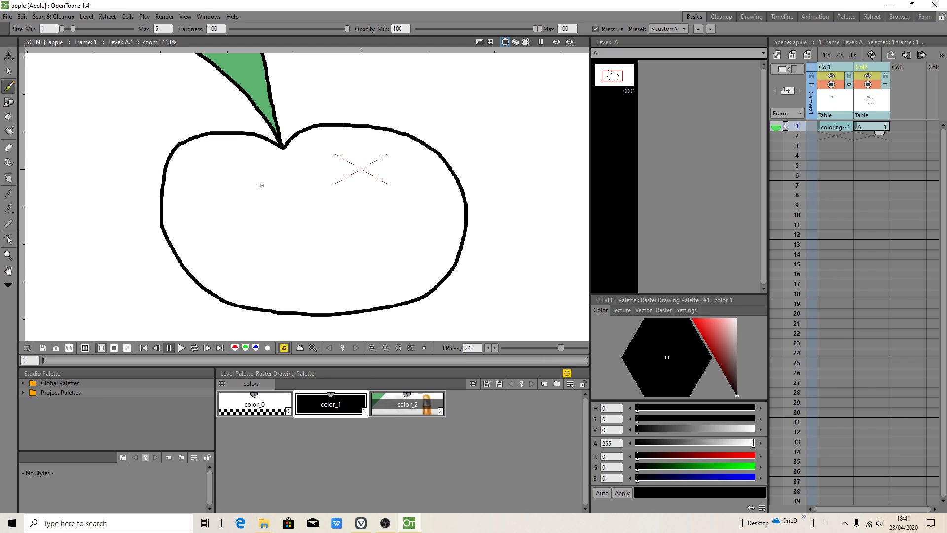
mouse_move(226, 182)
mouse_down()
mouse_move(225, 224)
mouse_move(264, 218)
mouse_move(246, 178)
mouse_move(223, 184)
mouse_up()
mouse_move(347, 164)
mouse_down()
mouse_move(317, 201)
mouse_move(338, 227)
mouse_move(371, 202)
mouse_move(353, 167)
mouse_up()
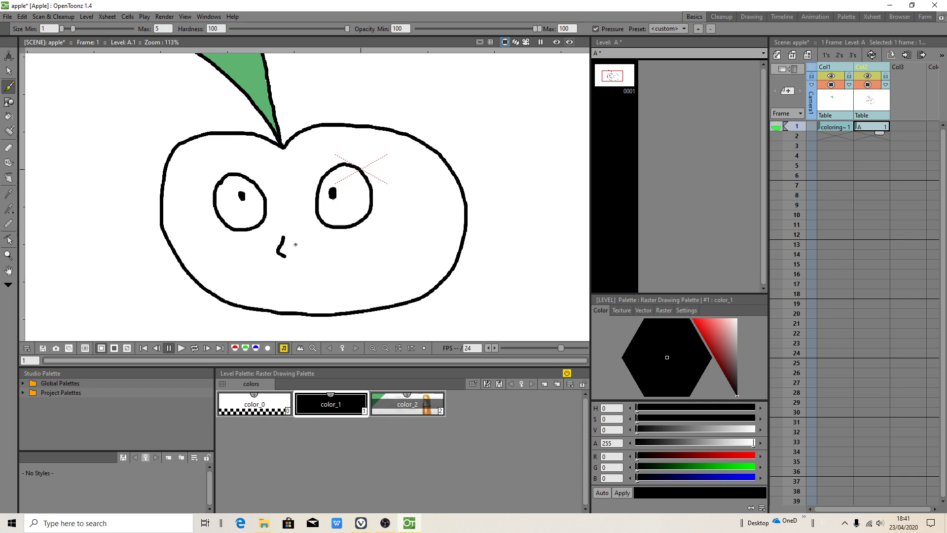
mouse_move(232, 266)
mouse_down()
mouse_move(341, 274)
mouse_move(380, 252)
mouse_move(375, 285)
mouse_move(316, 307)
mouse_move(265, 303)
mouse_move(230, 267)
mouse_move(280, 277)
mouse_move(404, 245)
mouse_move(375, 286)
mouse_move(324, 301)
mouse_move(274, 296)
mouse_move(238, 257)
mouse_up()
key(ctrl+z)
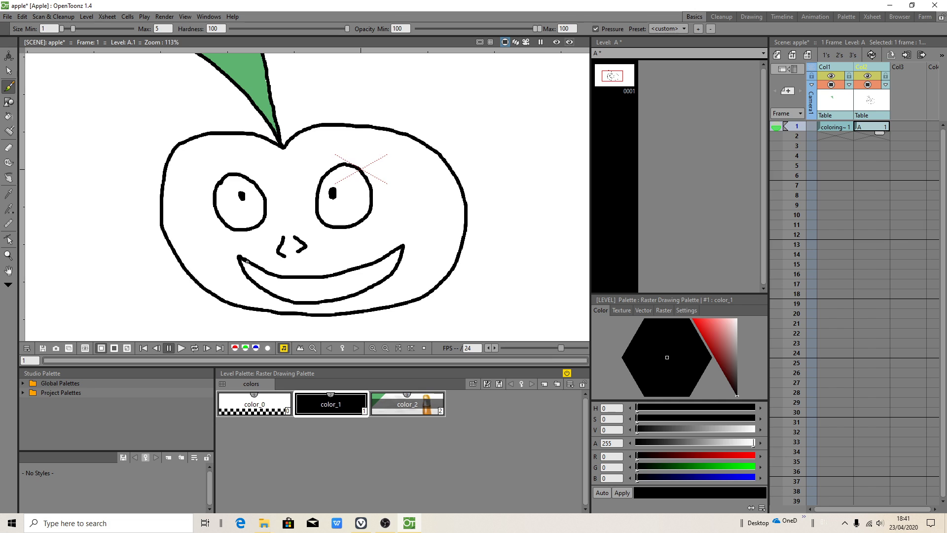
scroll(355, 281, down, 2)
scroll(358, 271, up, 2)
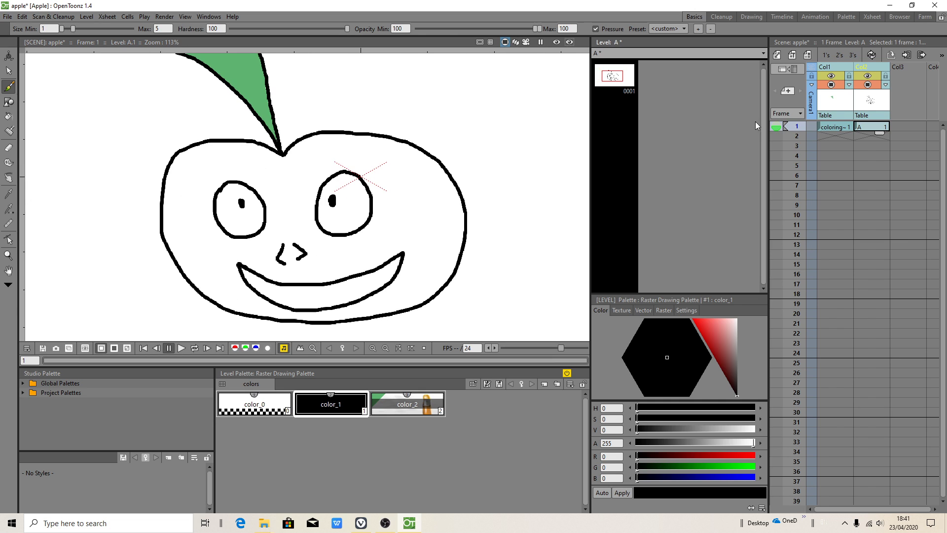
Paint a solid green patch with color_2 on frame 1 of the coloring level, between the apple's left edge and left eye.
click(835, 127)
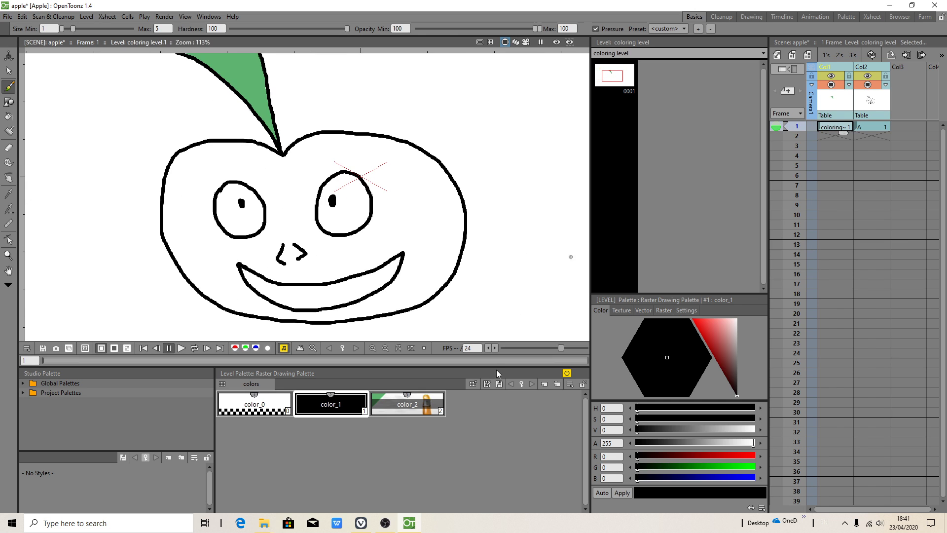
click(398, 414)
mouse_move(216, 253)
mouse_down()
mouse_move(185, 229)
mouse_move(208, 273)
mouse_move(188, 190)
mouse_up()
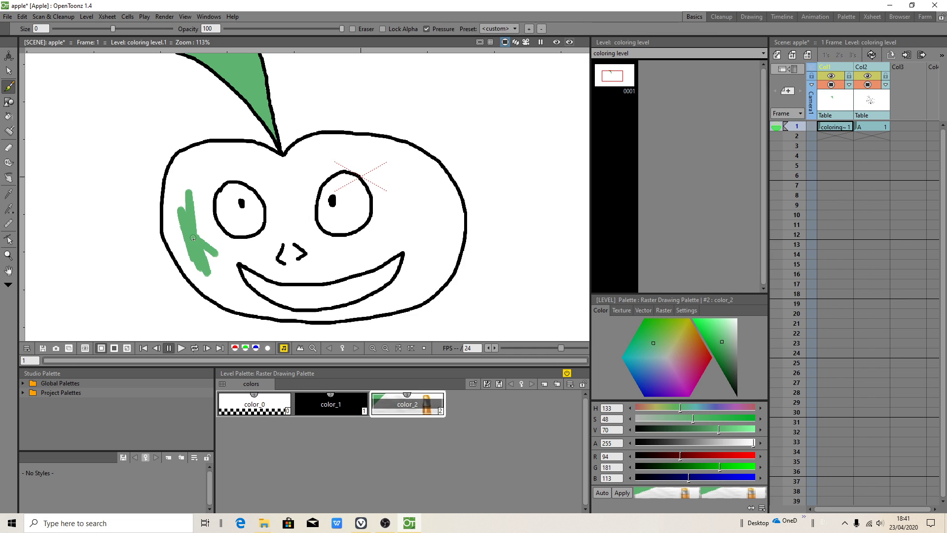
drag(190, 237, 206, 207)
click(686, 310)
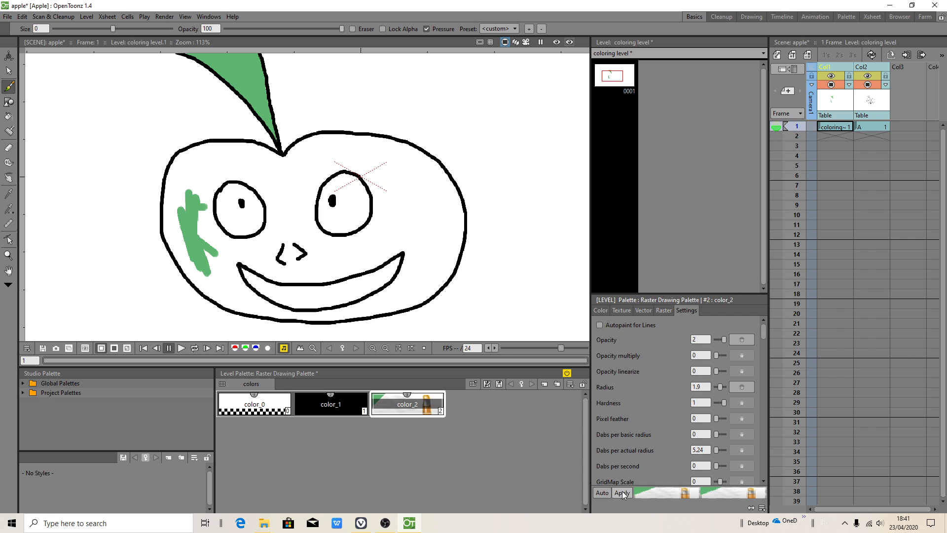
mouse_move(197, 190)
mouse_down()
mouse_move(211, 254)
mouse_move(189, 176)
mouse_move(184, 220)
mouse_move(216, 277)
mouse_move(215, 249)
mouse_move(201, 243)
mouse_move(206, 269)
mouse_move(186, 244)
mouse_move(199, 264)
mouse_move(183, 204)
mouse_move(195, 257)
mouse_up()
scroll(186, 232, up, 3)
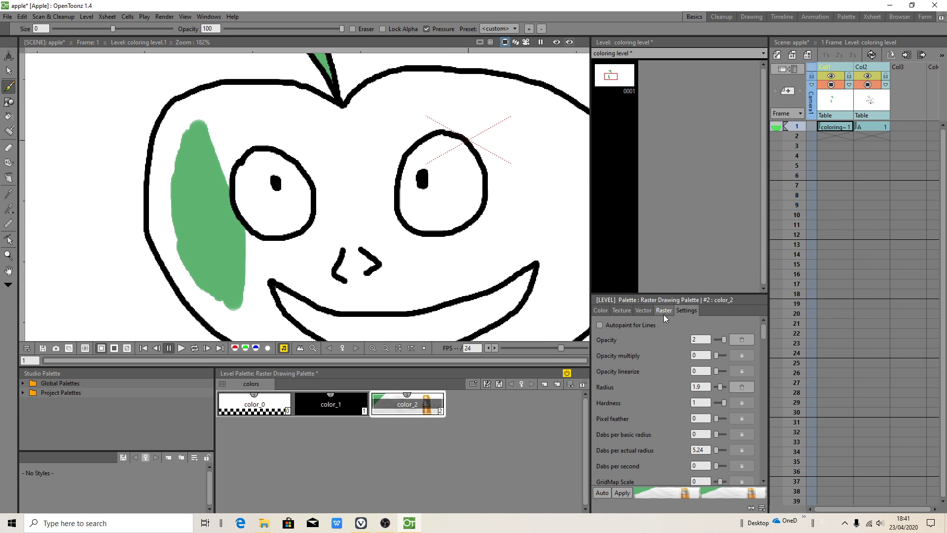
Add a new green style to the level palette and apply the water-drops raster brush to it.
click(543, 386)
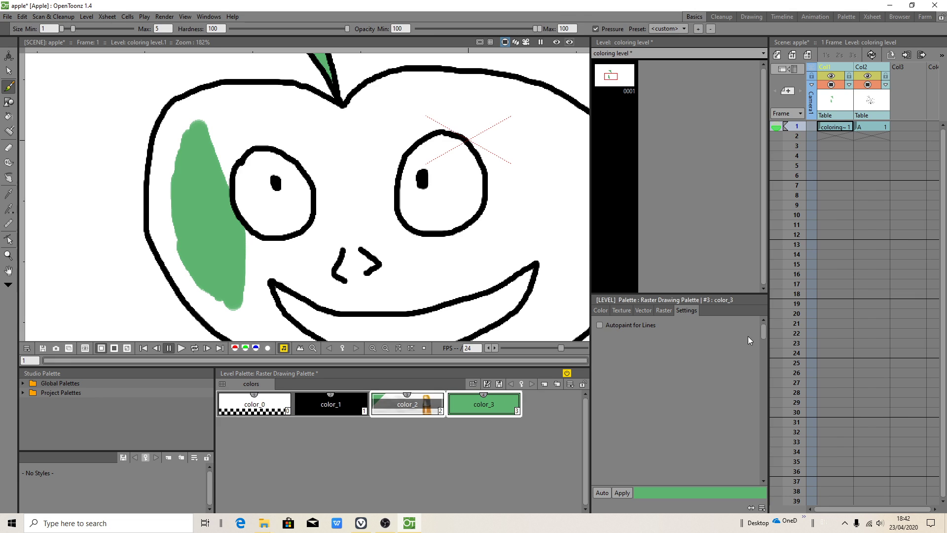
scroll(678, 328, up, 1)
click(663, 310)
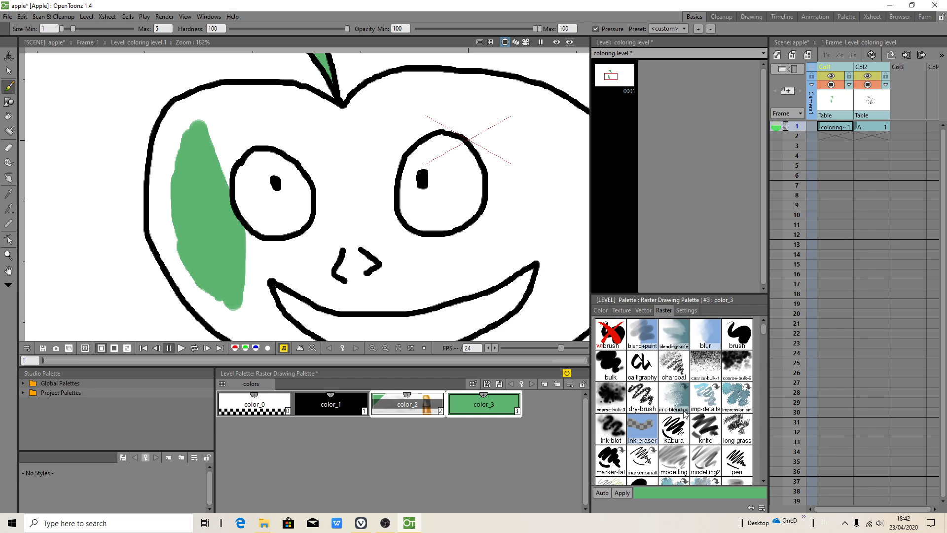
scroll(684, 414, down, 5)
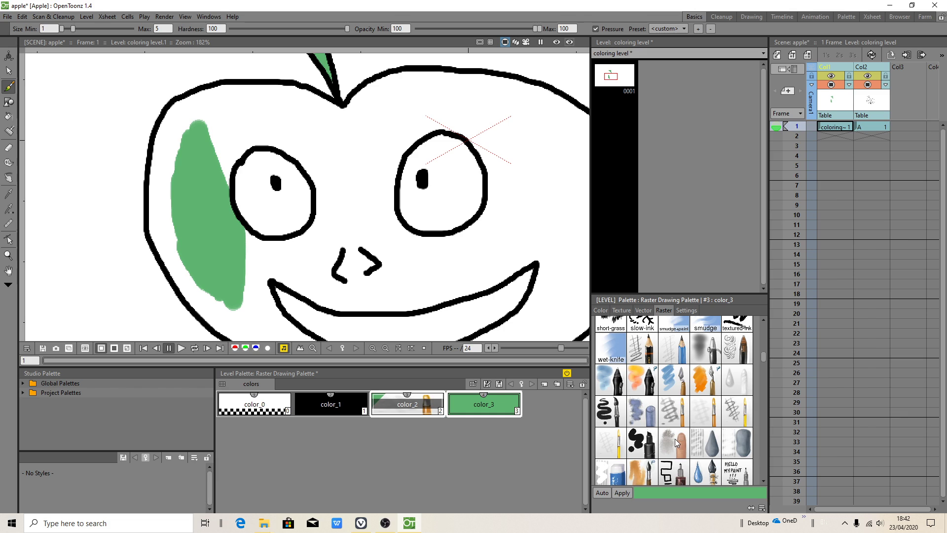
click(742, 385)
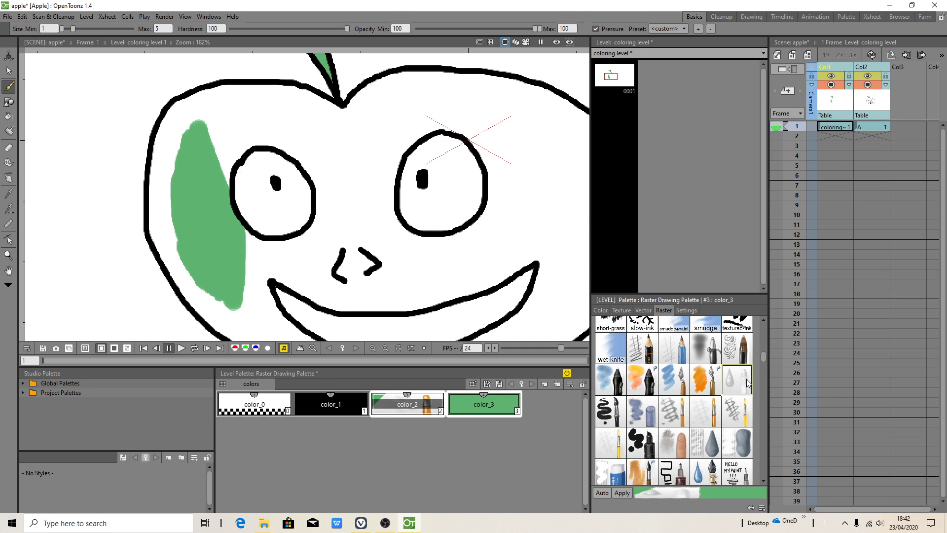
click(622, 492)
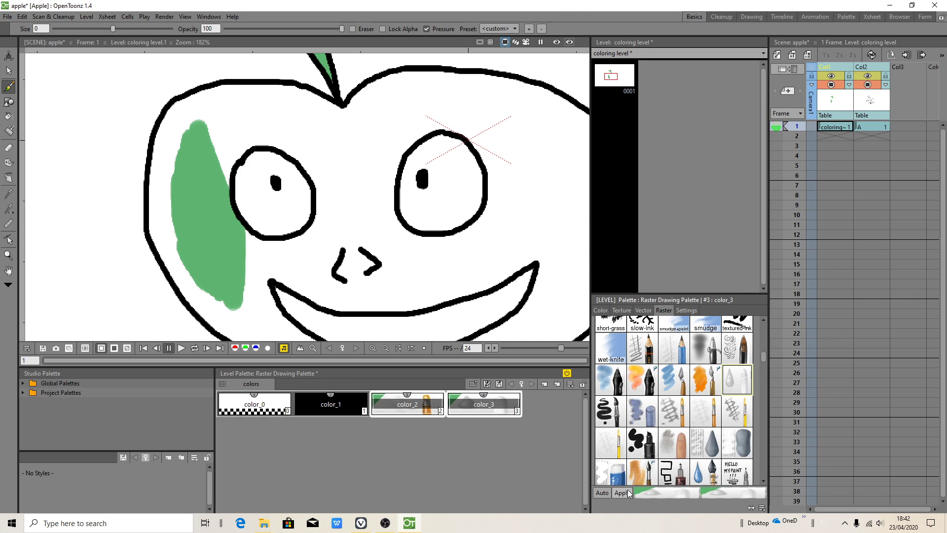
Set the new brush's radius to 2, hardness to 0.19 and both dabs-per-radius values to 9, and test it on the green patch's lower end.
click(685, 311)
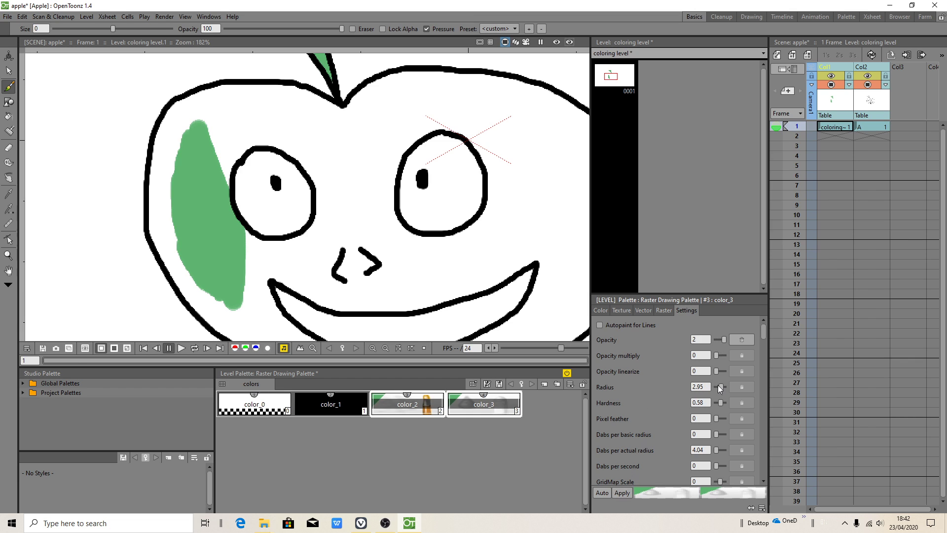
drag(721, 386, 720, 386)
click(622, 493)
click(693, 449)
text(9)
mouse_move(247, 281)
mouse_down()
mouse_move(245, 310)
mouse_move(239, 290)
mouse_up()
Undo a trial stroke on the green patch and set the brush's jitter to 0.81.
scroll(694, 435, down, 3)
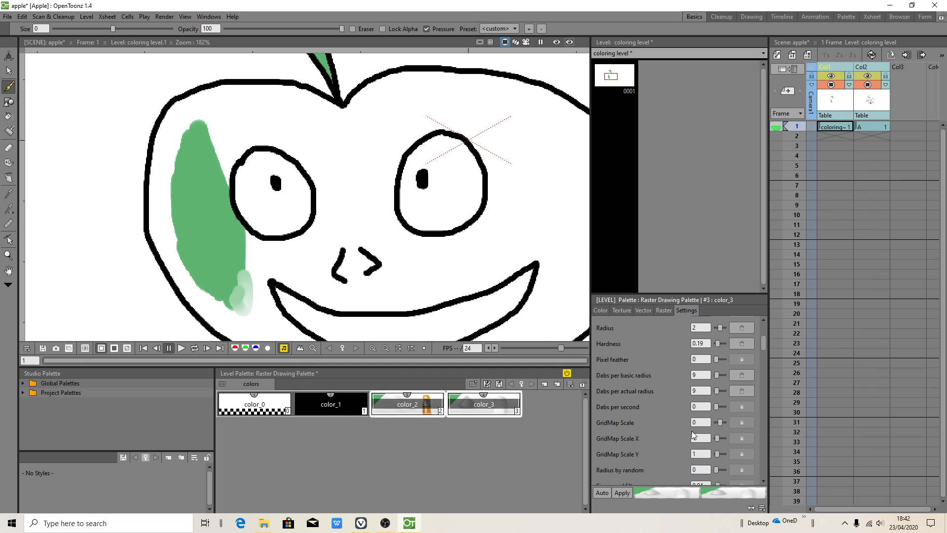
scroll(694, 435, down, 2)
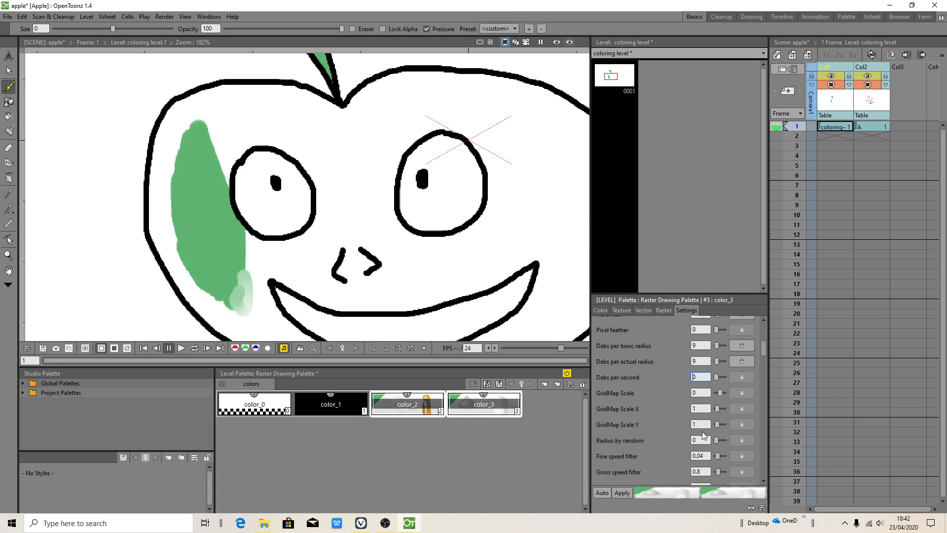
scroll(715, 434, down, 5)
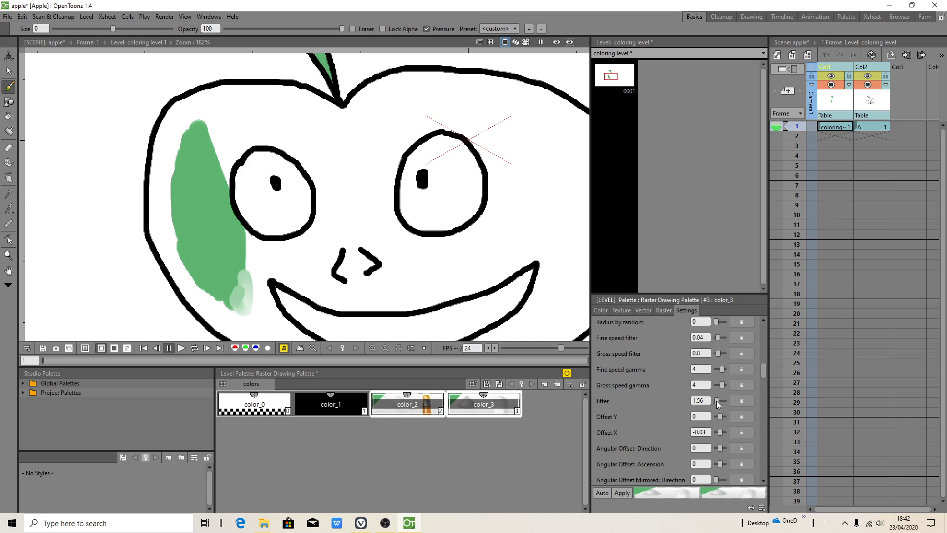
mouse_move(209, 299)
mouse_down()
mouse_move(221, 291)
mouse_move(236, 301)
mouse_up()
key(ctrl+z)
drag(716, 401, 715, 401)
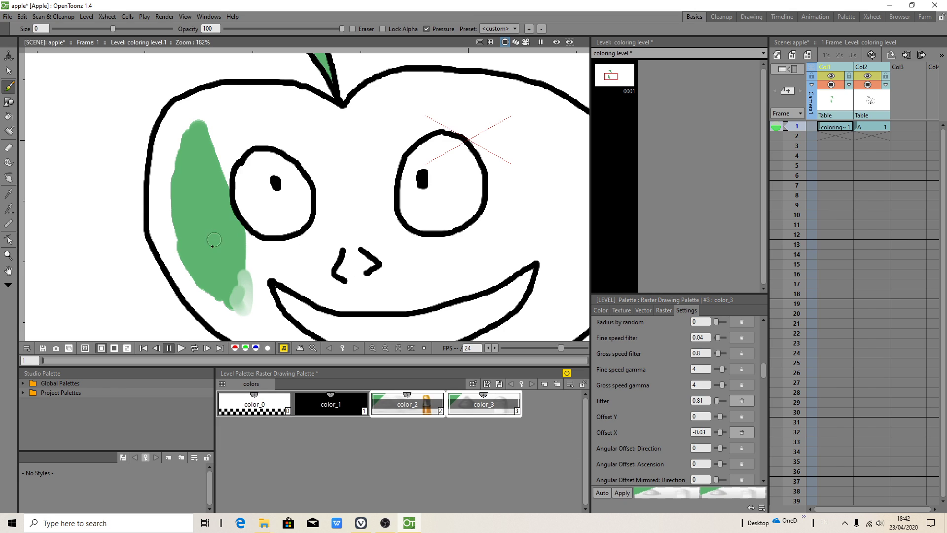
Blend the green patch with the water brush into soft watercolor shading along the apple's left side.
mouse_move(220, 298)
mouse_down()
mouse_move(198, 273)
mouse_move(248, 311)
mouse_move(186, 249)
mouse_move(197, 288)
mouse_move(185, 202)
mouse_move(193, 255)
mouse_move(191, 206)
mouse_move(239, 281)
mouse_move(210, 127)
mouse_move(178, 167)
mouse_move(190, 237)
mouse_move(200, 180)
mouse_move(238, 244)
mouse_move(243, 272)
mouse_move(220, 232)
mouse_move(246, 306)
mouse_move(188, 265)
mouse_move(240, 272)
mouse_move(249, 296)
mouse_move(219, 293)
mouse_move(263, 327)
mouse_move(235, 268)
mouse_move(258, 321)
mouse_move(280, 336)
mouse_move(225, 268)
mouse_move(244, 304)
mouse_move(210, 198)
mouse_move(227, 212)
mouse_move(232, 139)
mouse_move(210, 153)
mouse_move(186, 197)
mouse_move(181, 182)
mouse_move(175, 221)
mouse_move(197, 278)
mouse_move(207, 275)
mouse_move(190, 204)
mouse_move(229, 289)
mouse_move(204, 171)
mouse_move(223, 171)
mouse_move(221, 181)
mouse_move(227, 151)
mouse_move(210, 154)
mouse_move(219, 149)
mouse_move(195, 215)
mouse_move(187, 213)
mouse_move(197, 151)
mouse_move(183, 210)
mouse_move(203, 272)
mouse_move(207, 184)
mouse_move(244, 267)
mouse_move(233, 204)
mouse_move(215, 234)
mouse_up()
scroll(242, 274, down, 1)
scroll(239, 285, down, 1)
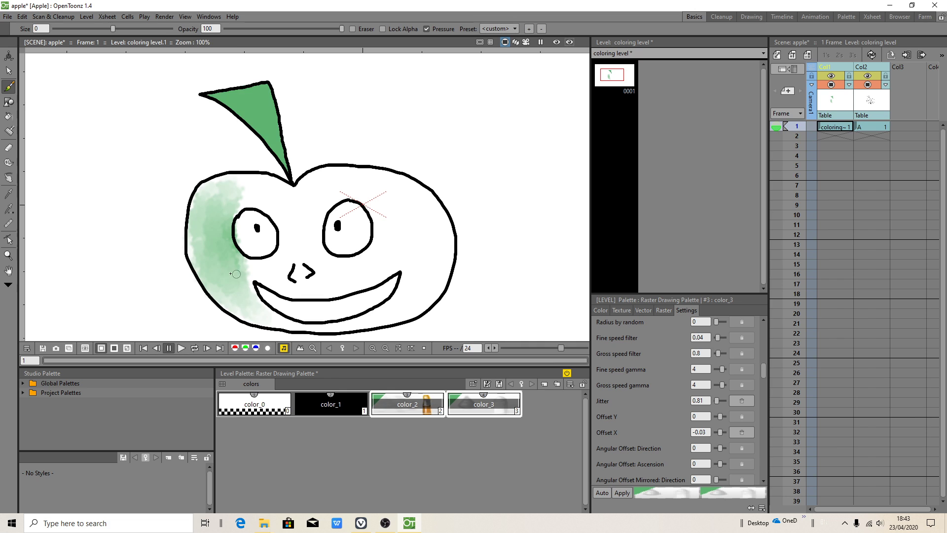
scroll(416, 271, up, 1)
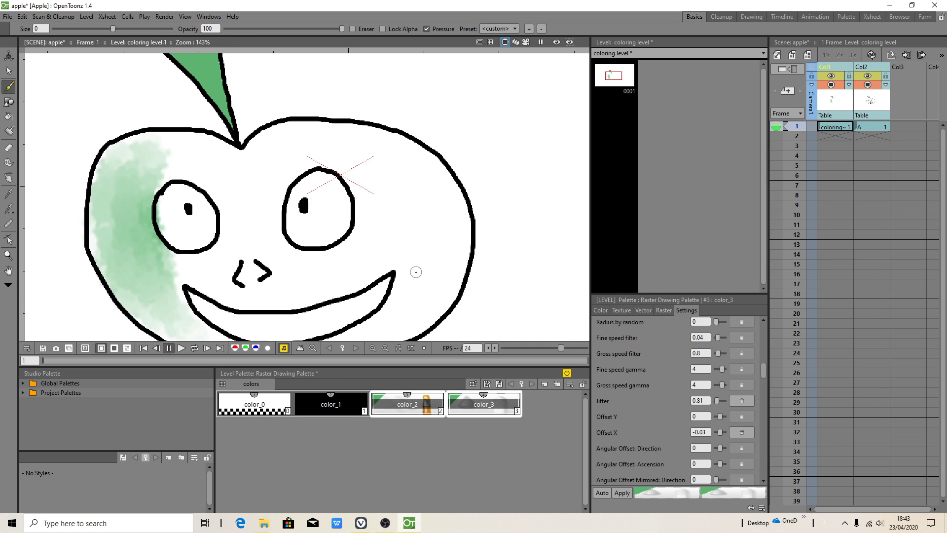
scroll(149, 258, down, 2)
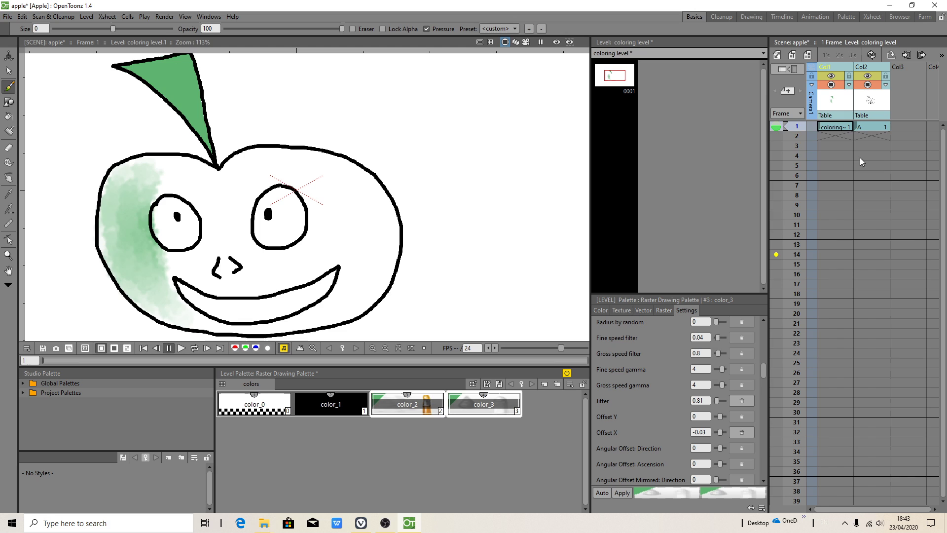
Save the scene with all its levels and overwrite level A's current palette file.
click(871, 127)
click(7, 16)
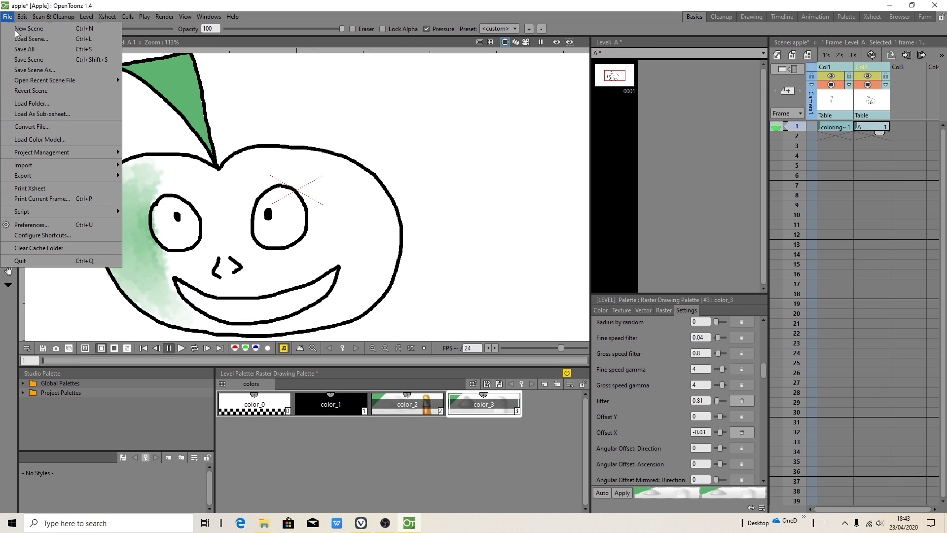
click(24, 50)
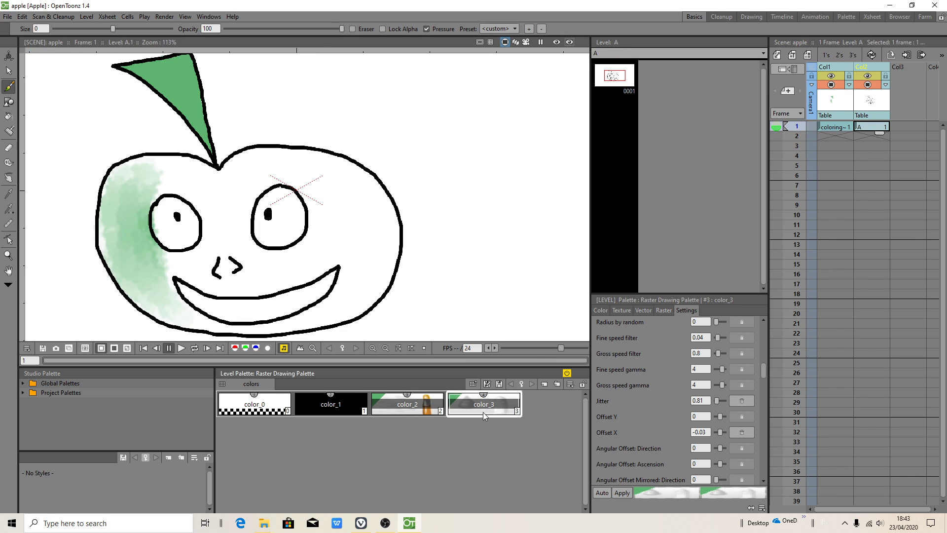
click(499, 383)
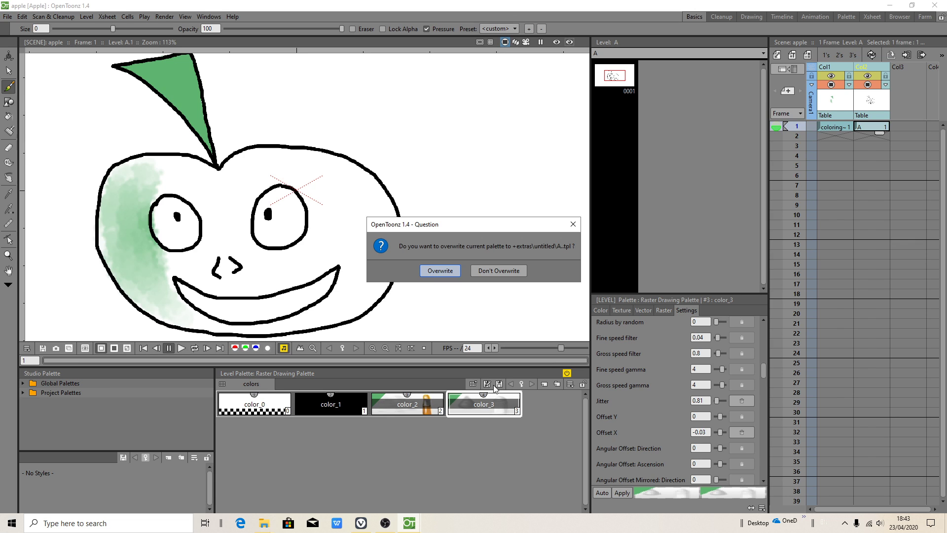
click(434, 272)
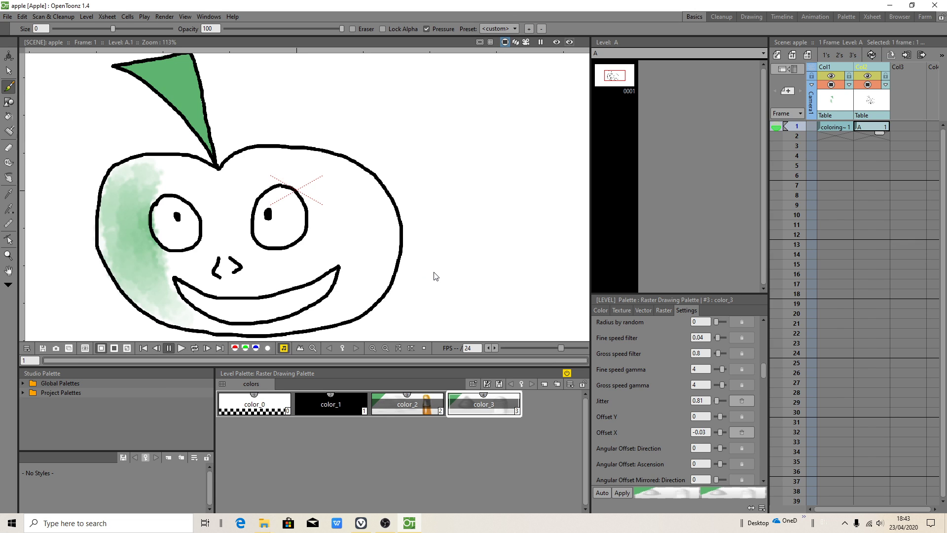
Save the palette under the name "my colors 2" in the Apple project folder.
click(487, 384)
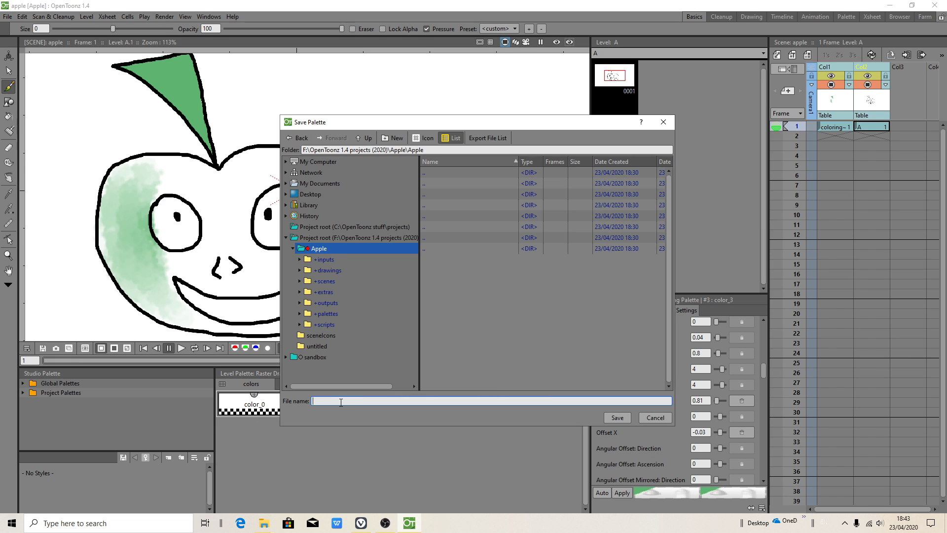
text(my colors 2)
click(619, 417)
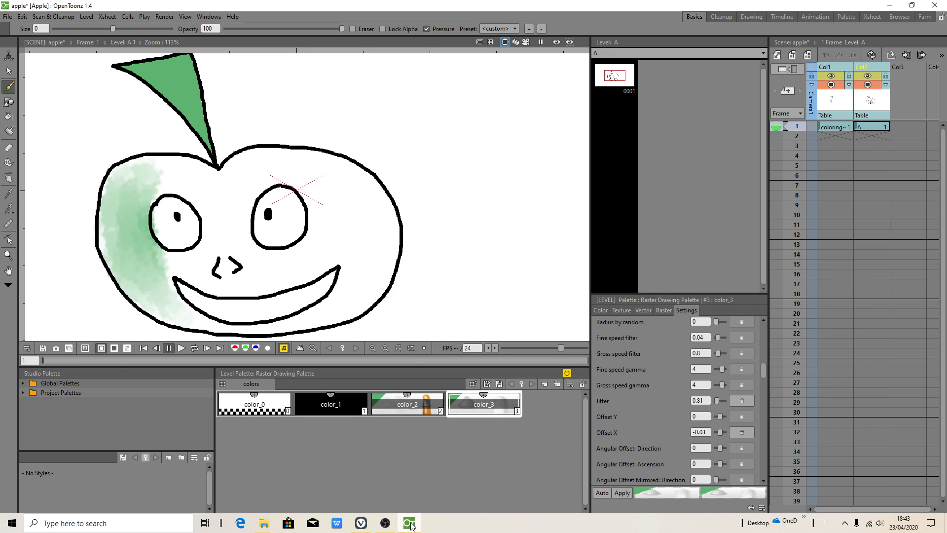
click(385, 524)
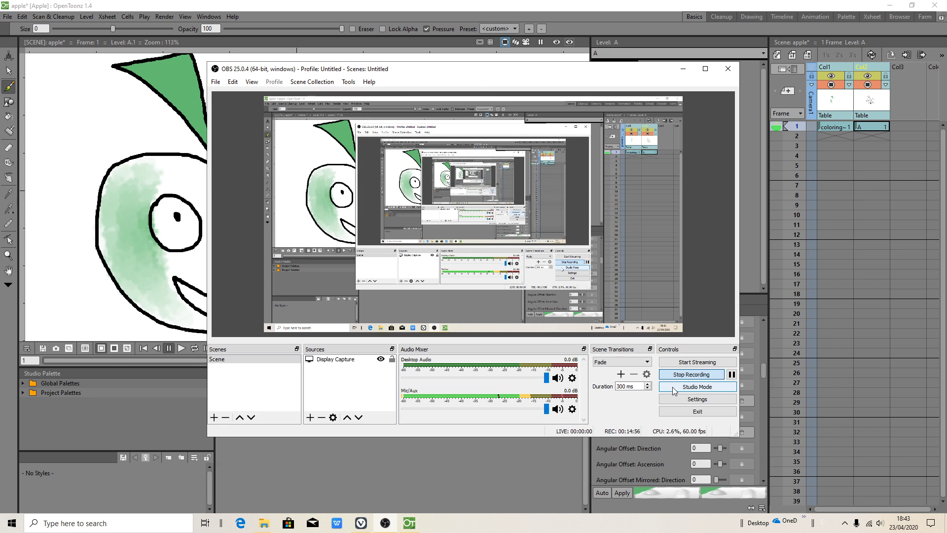